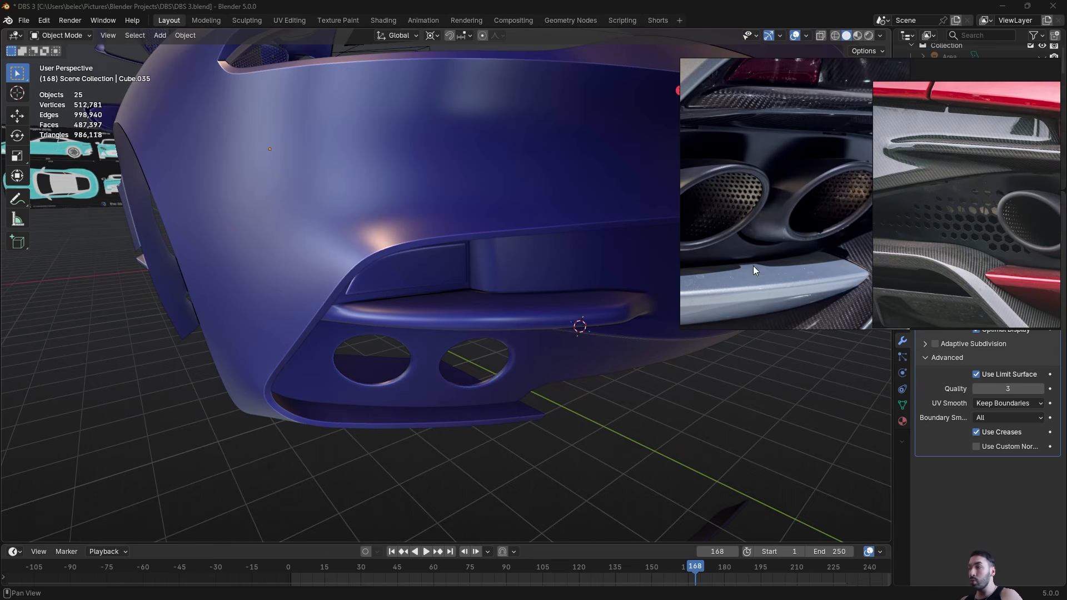
Examine the reference photo of the exhaust tips and the perforated mesh inside them
middle_click_drag(743, 187, 767, 190)
scroll(768, 191, "up", 2)
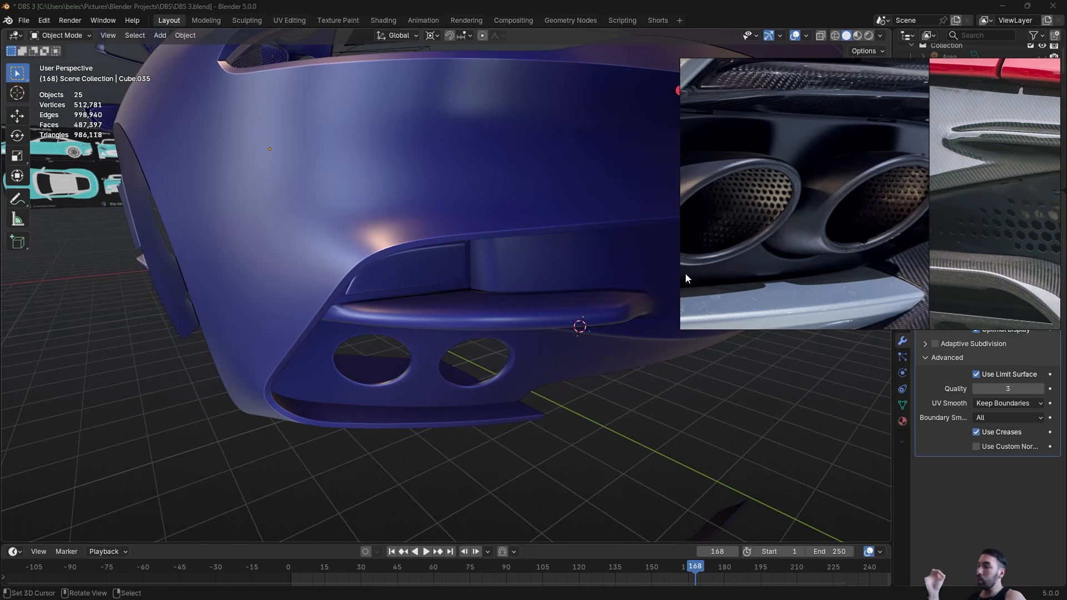
scroll(765, 203, "up", 5)
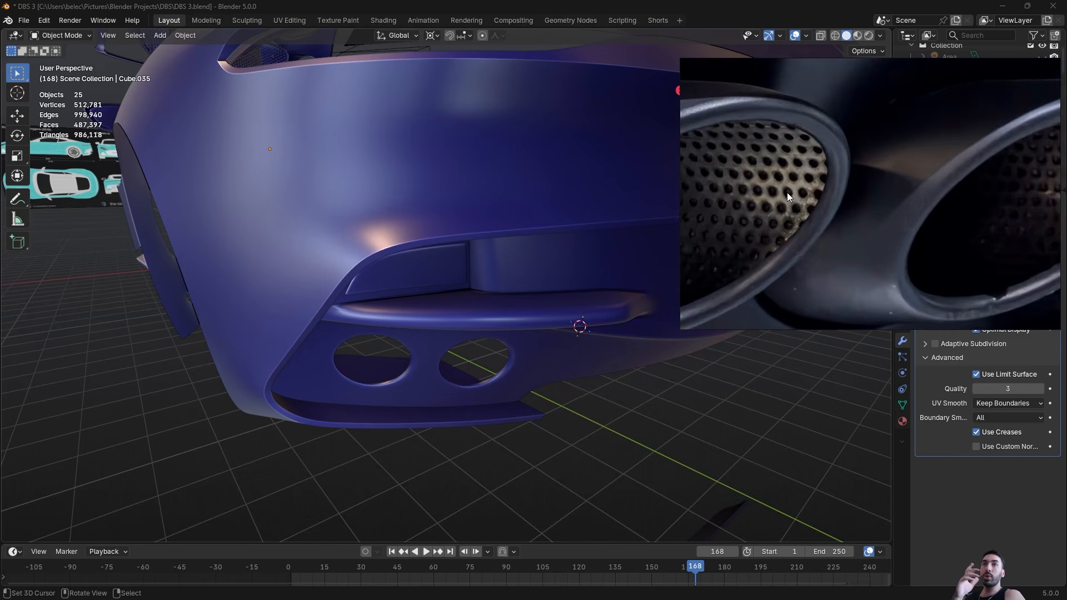
scroll(784, 200, "down", 5)
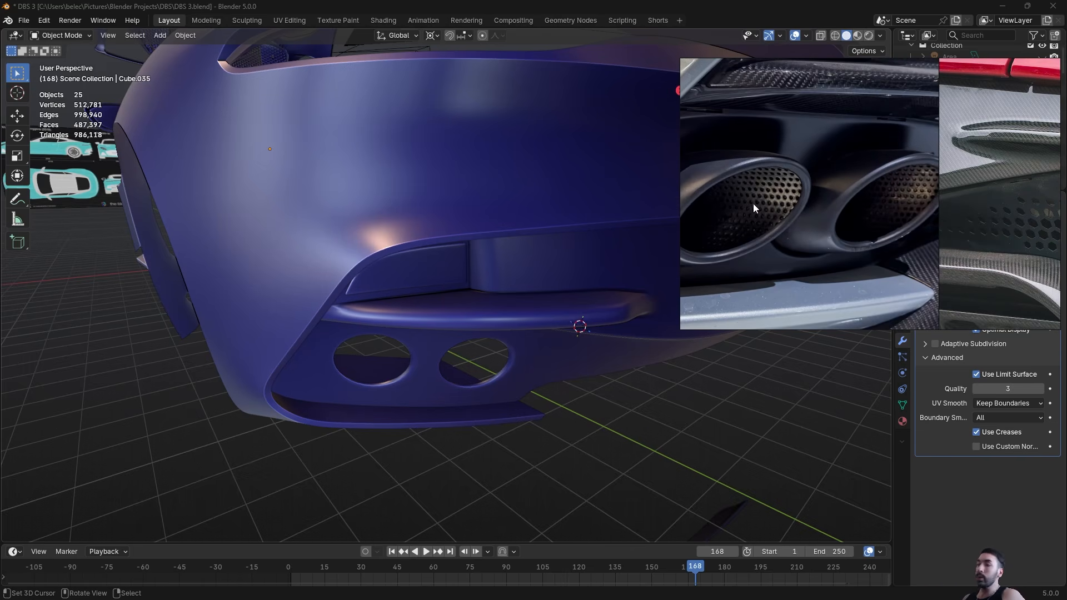
scroll(741, 209, "down", 3)
scroll(801, 184, "up", 5)
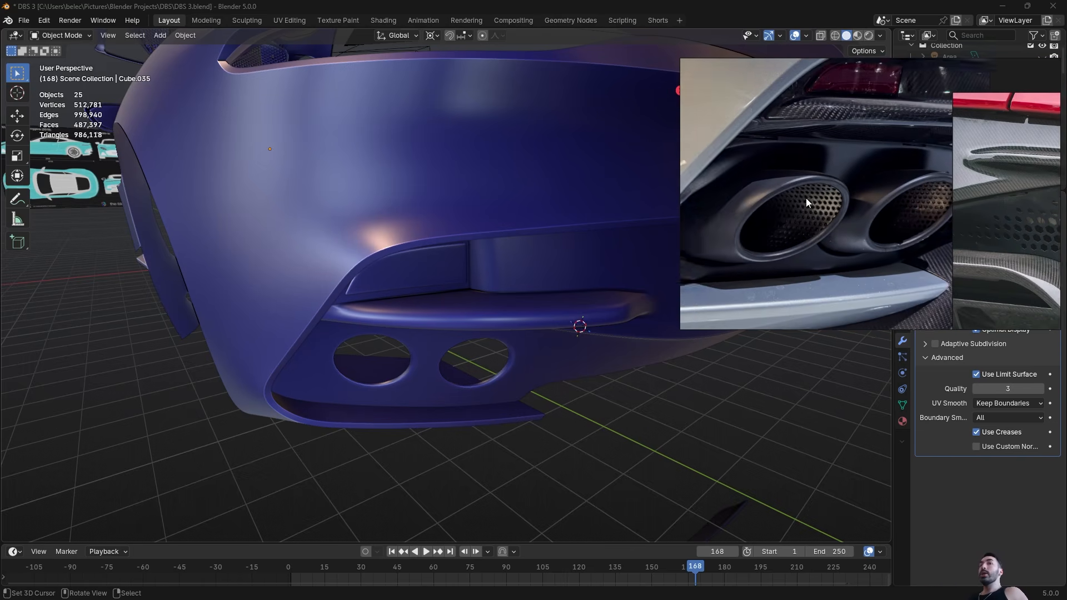
middle_click_drag(783, 210, 812, 209)
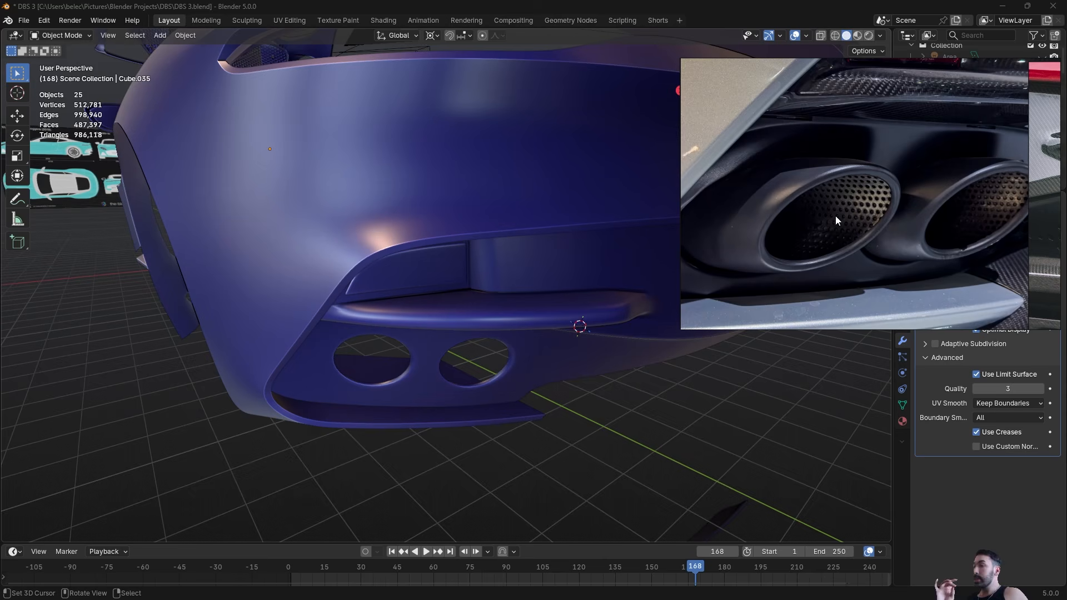
scroll(817, 237, "down", 1)
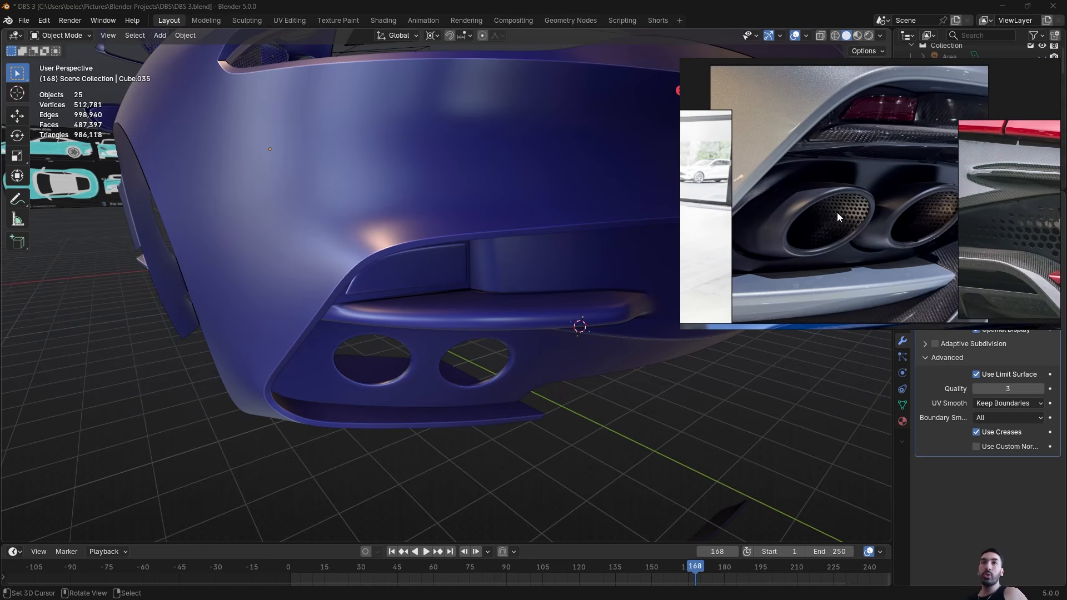
middle_click_drag(838, 213, 801, 204)
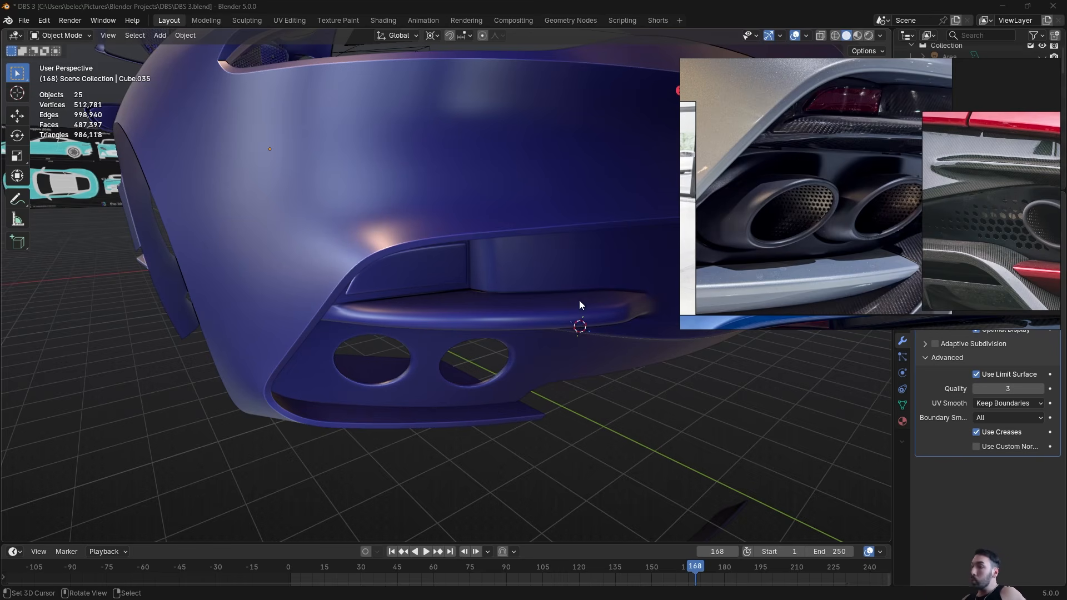
Add a 128-vertex mesh circle at the base of the perforated cylinder and move it horizontally clear of that cylinder
middle_click_drag(469, 301, 367, 265)
left_click(461, 304)
key("KP_Decimal")
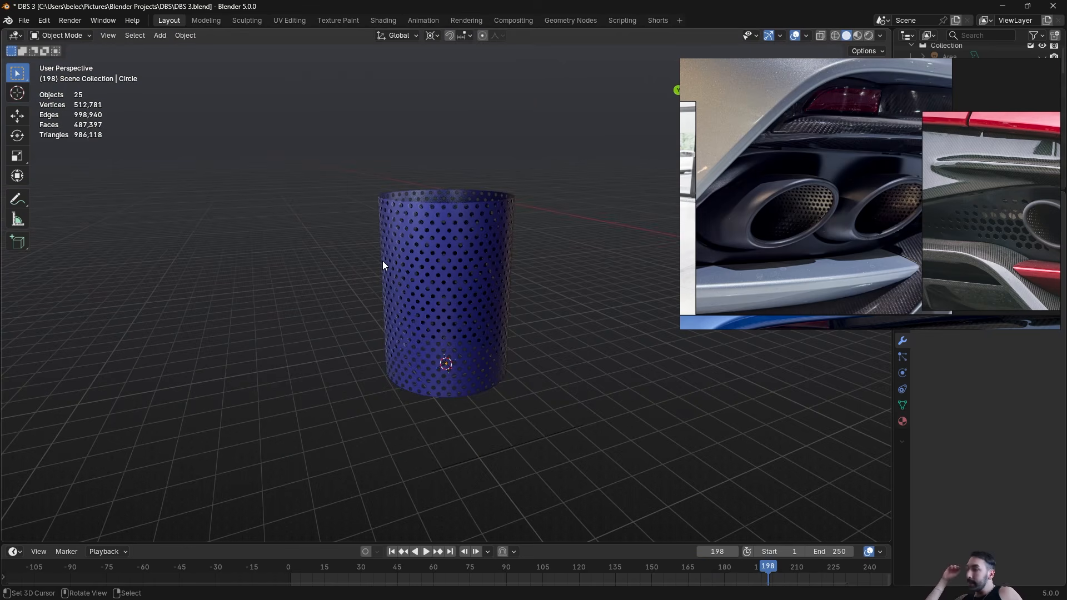
scroll(435, 317, "down", 4)
key("shift+a")
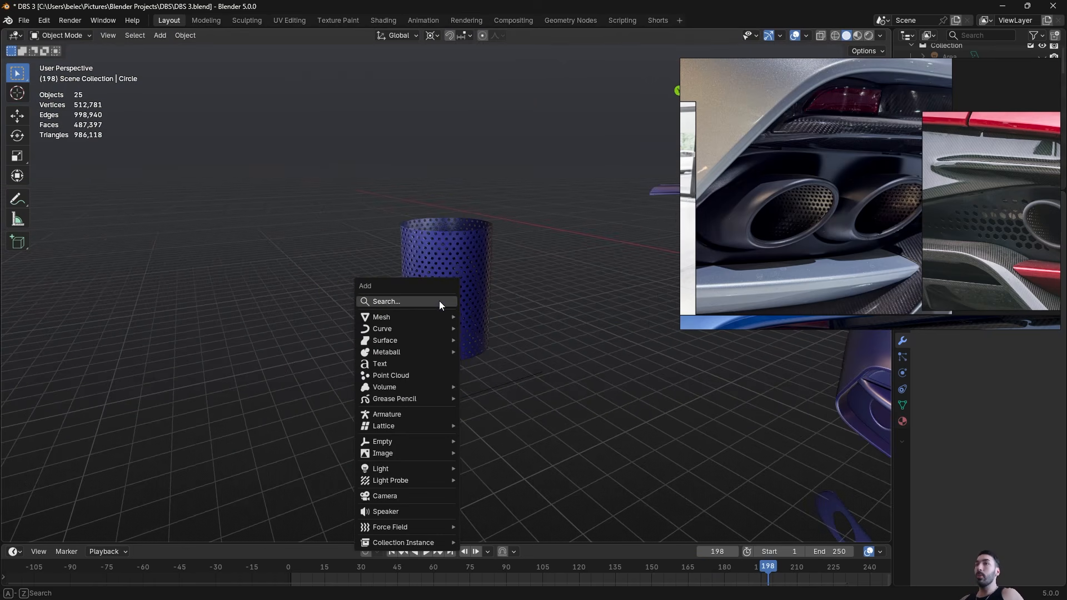
mouse_move(449, 323)
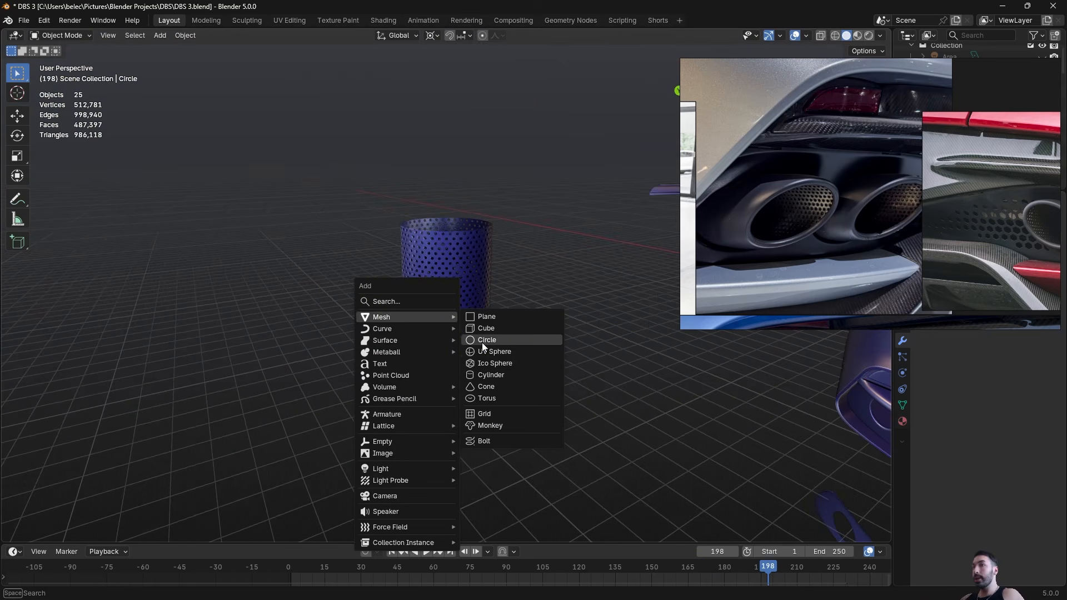
left_click(482, 342)
left_click(161, 405)
type("128")
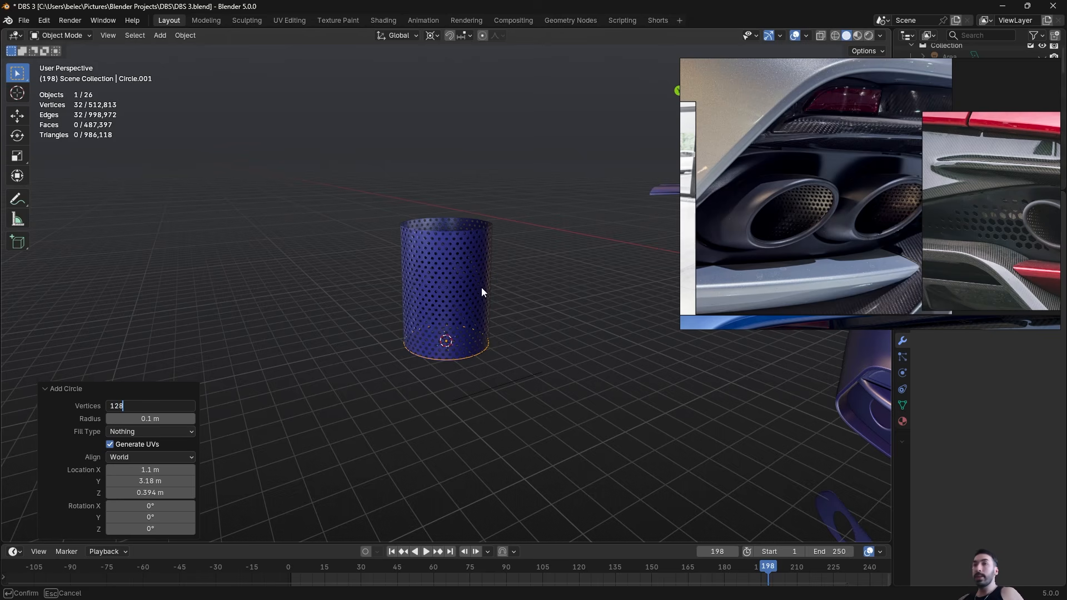
key("Return")
key("g")
key("x")
key("y")
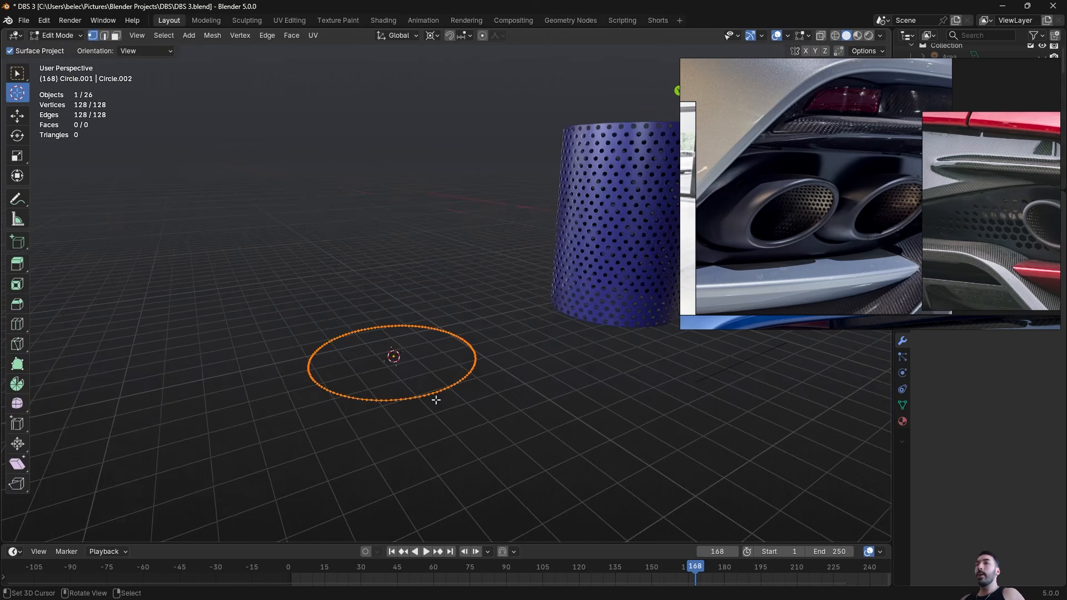
Extrude the circle upward along Z into a tube and add 48 evenly spaced horizontal loop cuts
key("e")
key("z")
left_click(424, 202)
middle_click_drag(445, 361, 456, 297)
scroll(461, 314, "up", 2)
key("ctrl+r")
scroll(462, 308, "up", 4)
scroll(462, 308, "up", 20)
left_click(461, 308)
right_click(461, 308)
Scale the whole tube along Z by a factor of 1.190
scroll(488, 348, "up", 4)
key("a")
key("s")
key("z")
left_click(620, 419)
middle_click_drag(620, 419, 516, 375)
scroll(517, 376, "down", 3)
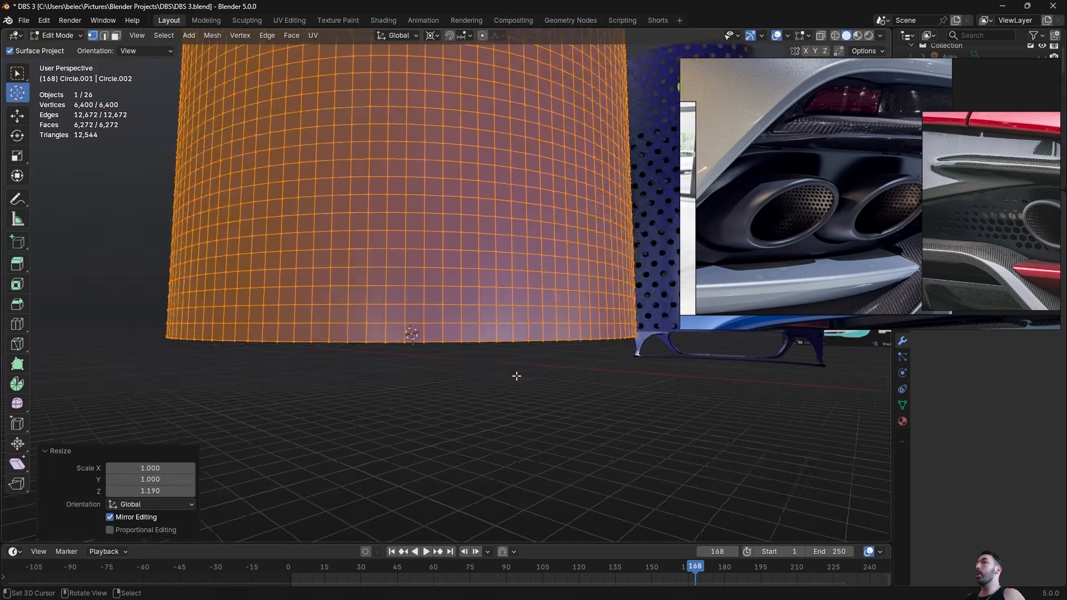
Select two spaced vertices on the same row near the tube's lower edge and apply LoopTools Circle to them
left_click(367, 304)
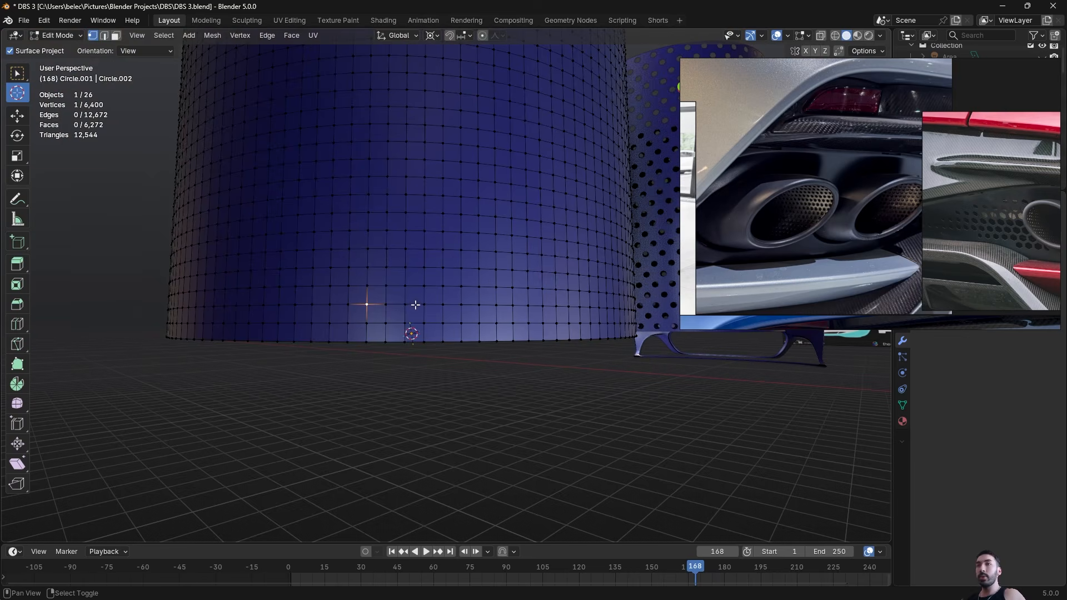
left_click(461, 305, "shift")
right_click(229, 272)
left_click(289, 279)
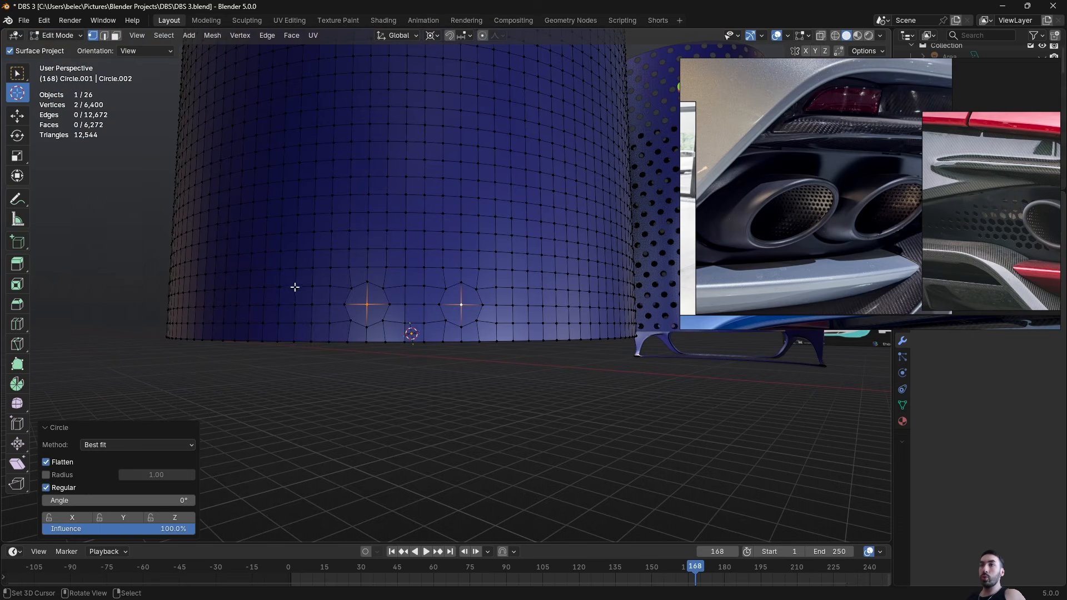
Compare the two circles with and without Flatten against the tube's curvature, and leave Flatten disabled
left_click(68, 463)
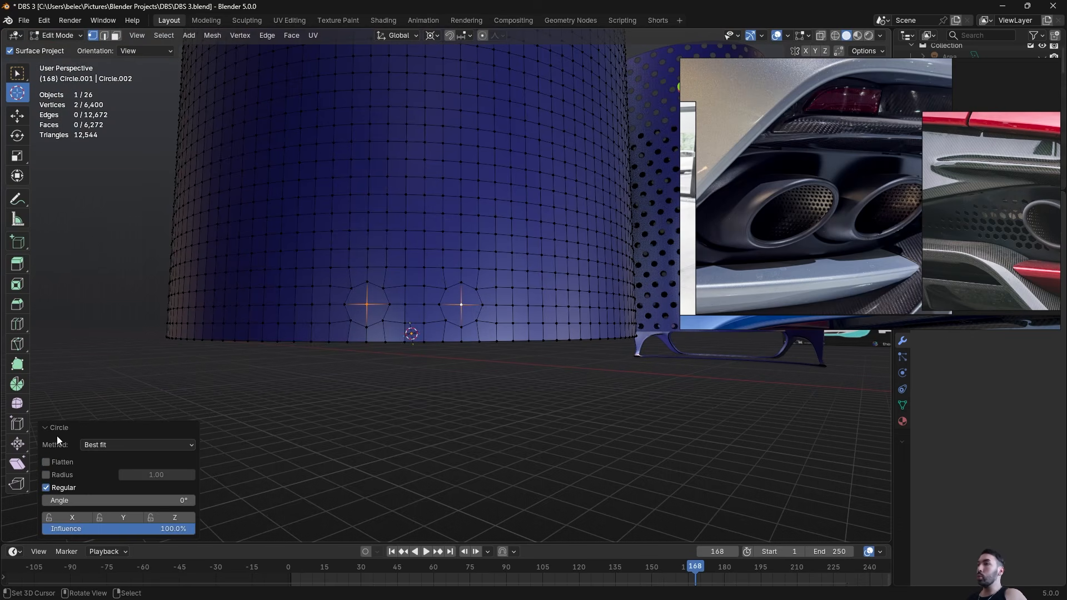
left_click(55, 461)
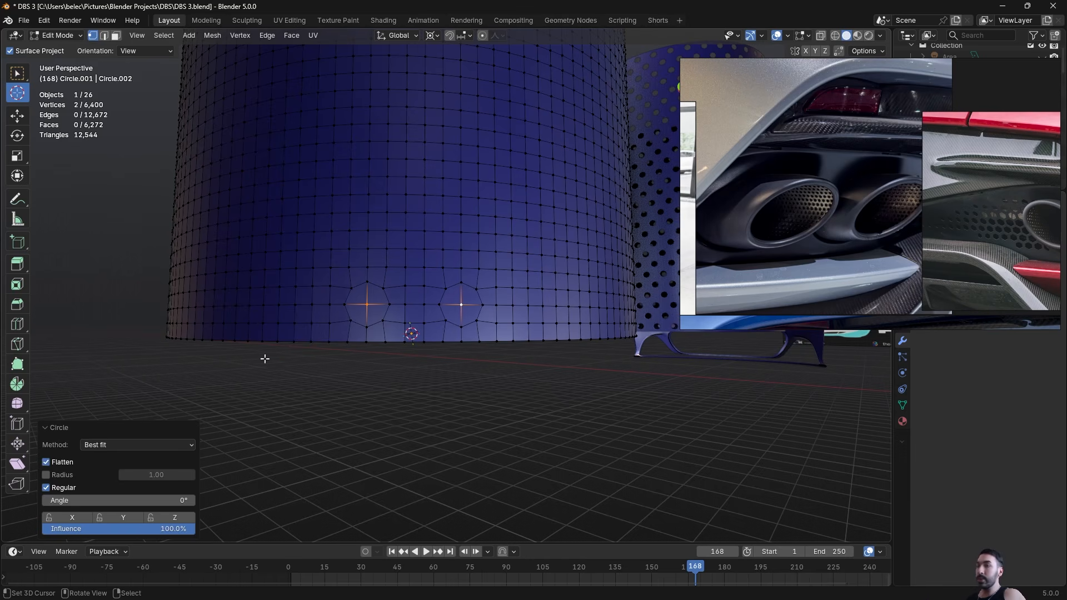
scroll(416, 326, "up", 5)
middle_click_drag(500, 292, 358, 307)
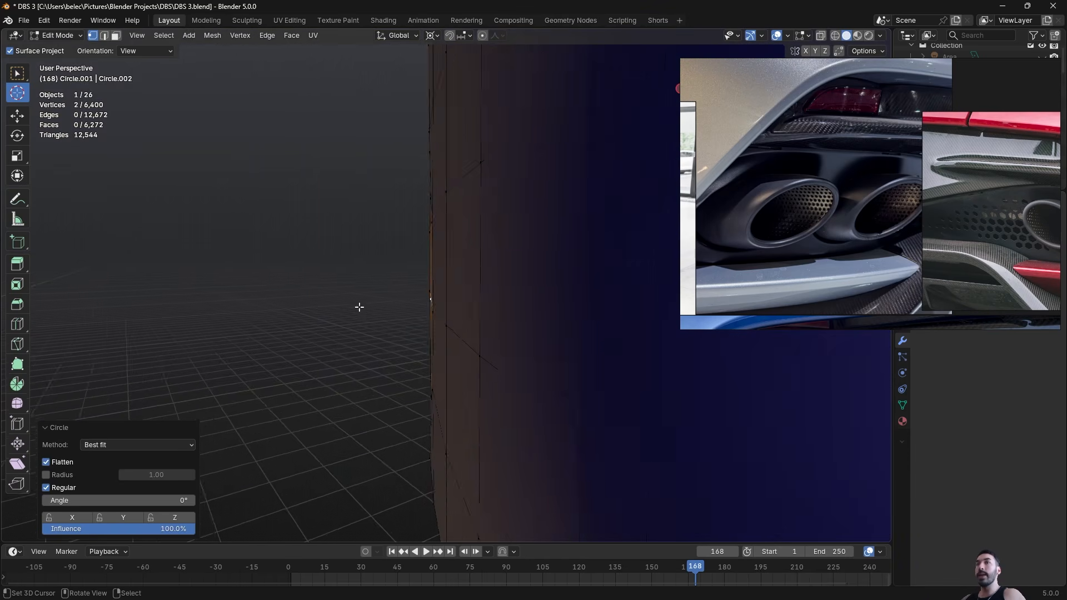
middle_click_drag(350, 383, 176, 451)
left_click(59, 463)
mouse_move(344, 389)
middle_mouse_down()
mouse_move(359, 383)
mouse_move(341, 372)
middle_mouse_up()
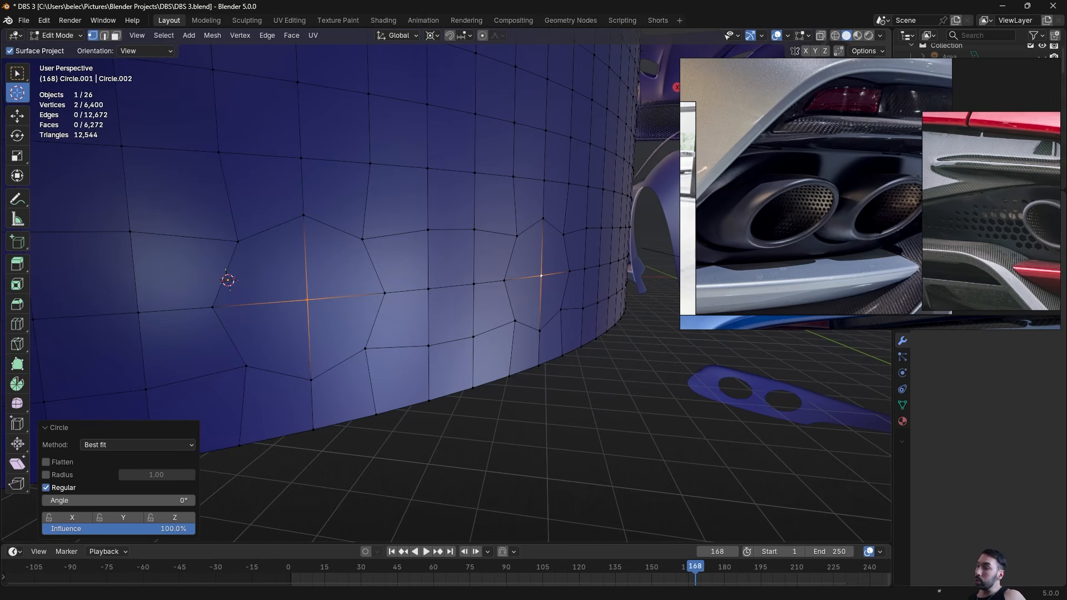
left_click(51, 462)
left_click(52, 463)
middle_click_drag(420, 312, 369, 305)
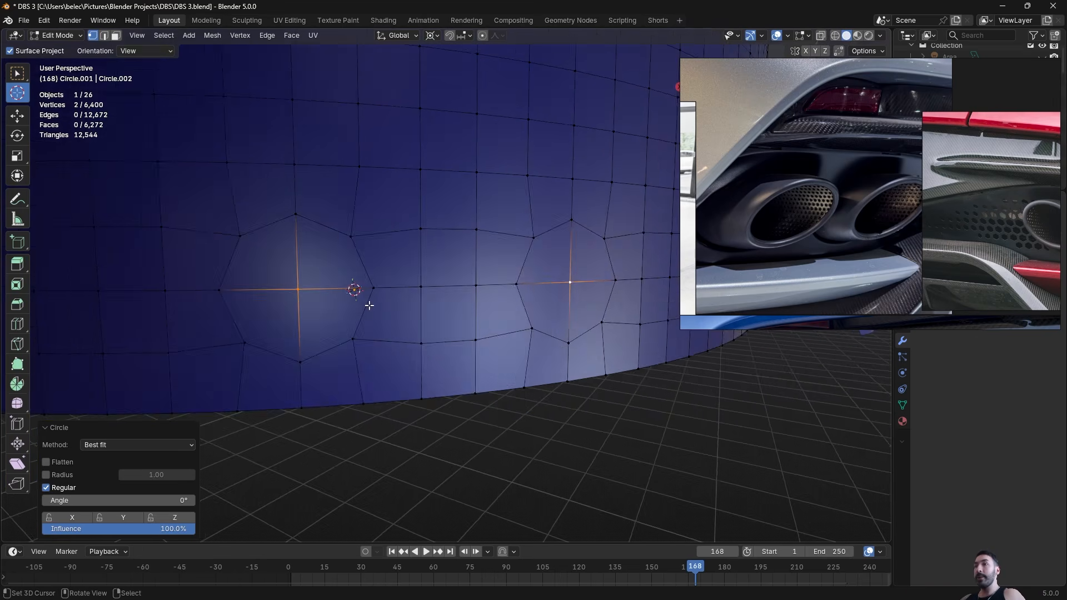
Delete the centre vertices of both circles to open two holes, and check the tube in Object Mode
key("x")
left_click(483, 262)
key("Tab")
scroll(509, 284, "down", 5)
middle_click_drag(509, 284, 374, 262)
scroll(447, 294, "down", 2)
scroll(535, 287, "up", 2)
key("Tab")
Select the rectangular face region enclosing the two holes to examine their spacing, and clear the selection
key("3")
right_click(374, 257)
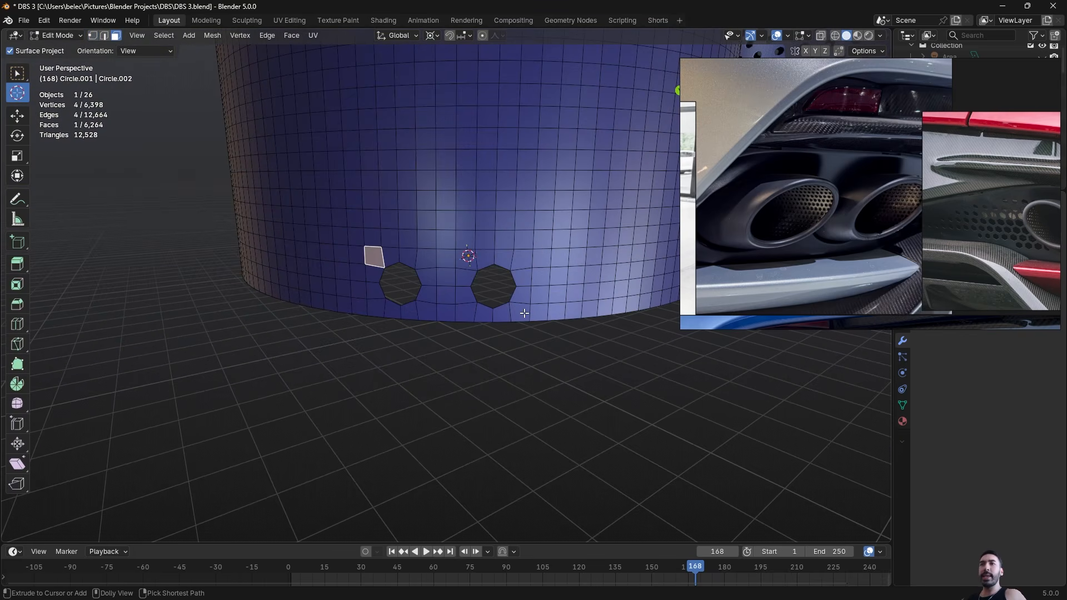
right_click(524, 312, "ctrl+shift")
scroll(531, 289, "down", 3)
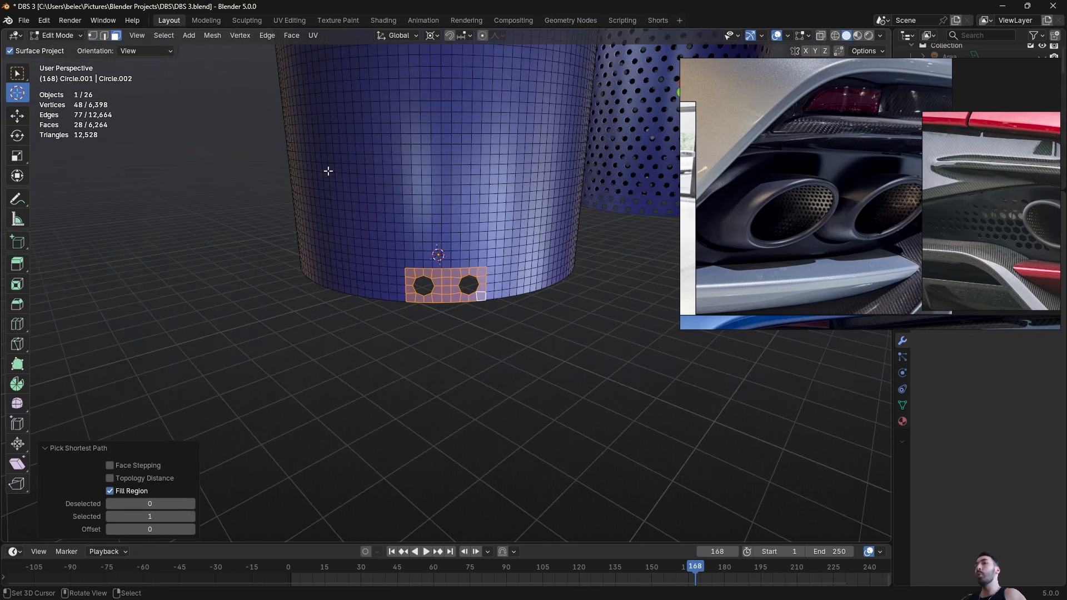
scroll(431, 348, "up", 2)
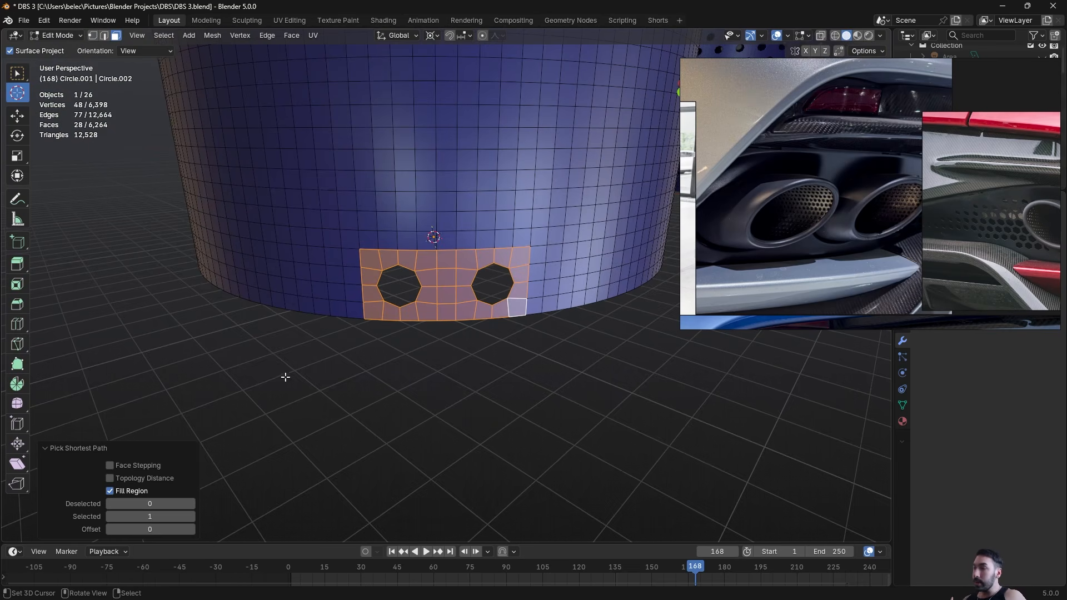
scroll(444, 300, "up", 3)
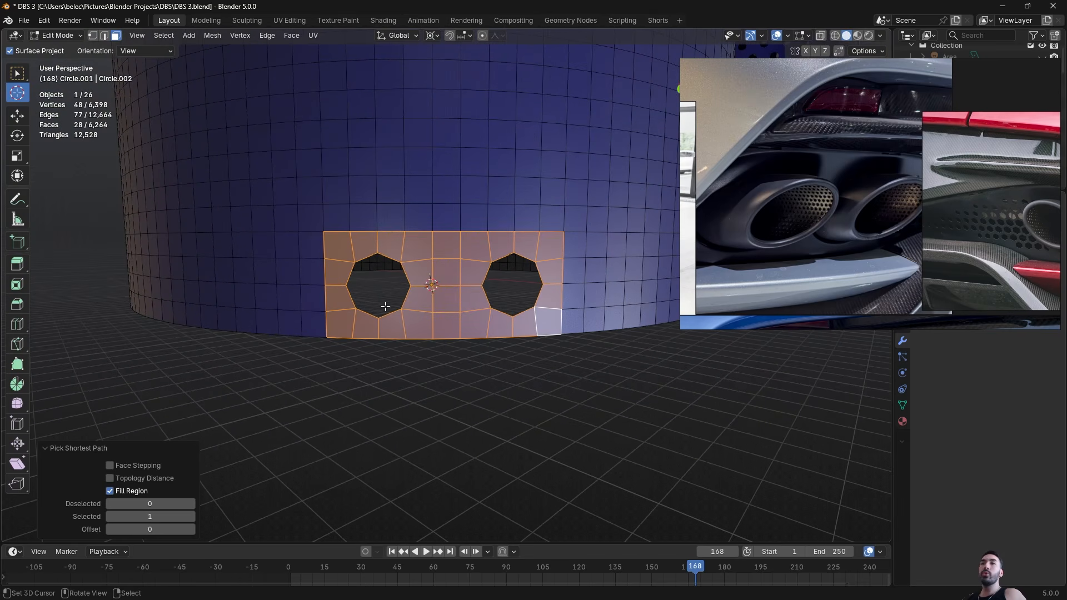
middle_click_drag(496, 292, 444, 305)
key("alt+a")
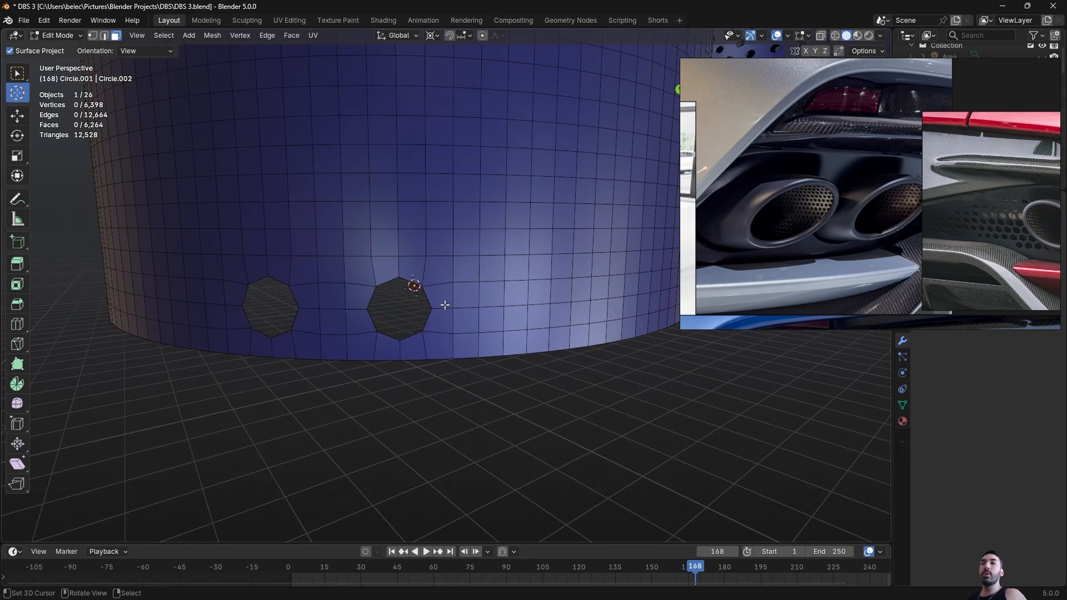
Form a LoopTools circle around a third vertex on the same row and delete its centre to open another hole
key("1")
left_click(527, 305)
right_click(400, 261)
mouse_move(401, 262)
left_click(450, 271)
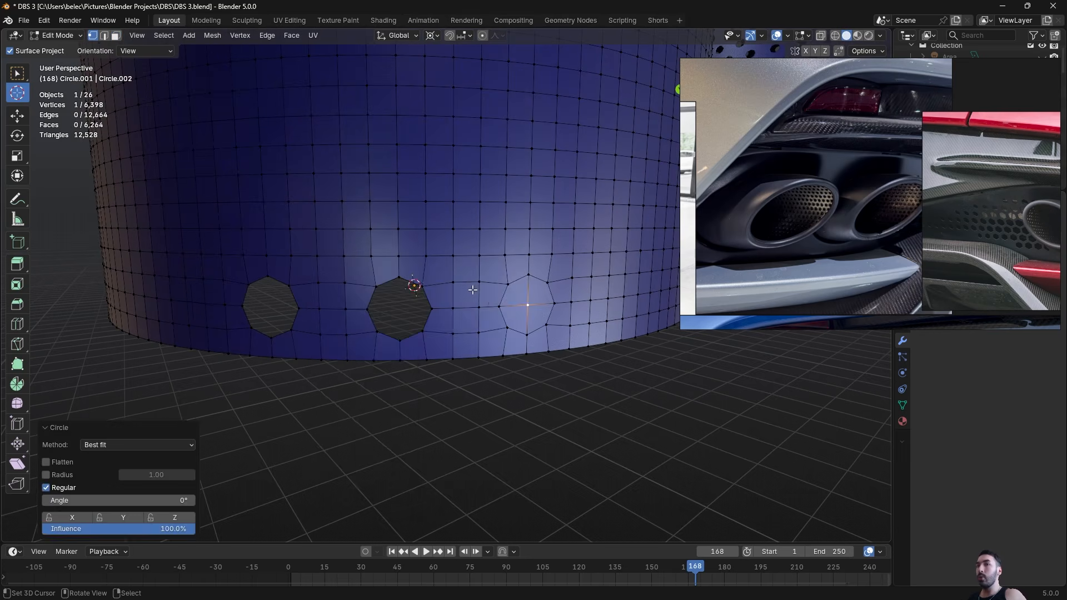
key("x")
left_click(578, 288)
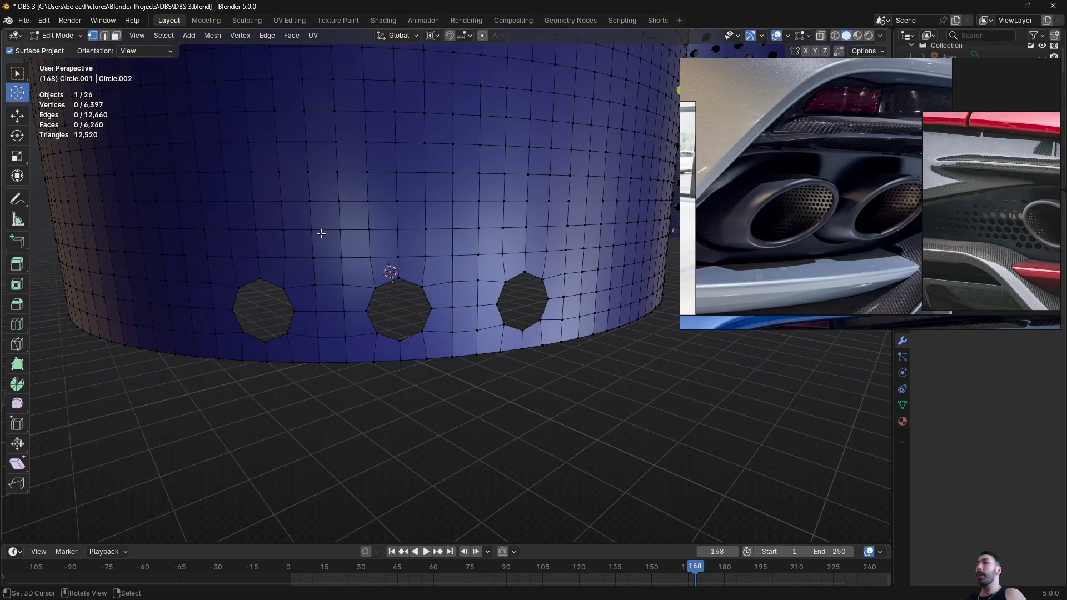
Undo the three holes and their circles, back to the selection of the first two vertices
right_click(320, 233)
middle_click_drag(333, 233, 442, 298)
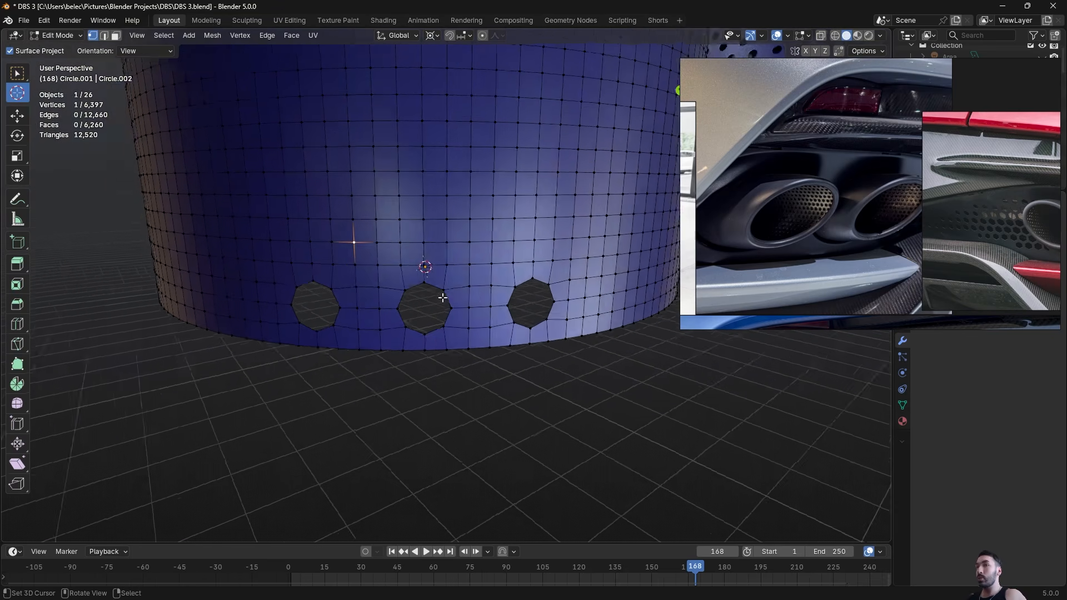
key("ctrl+z")
key("ctrl+z")
key("ctrl+z")
key("ctrl+z")
key("ctrl+z")
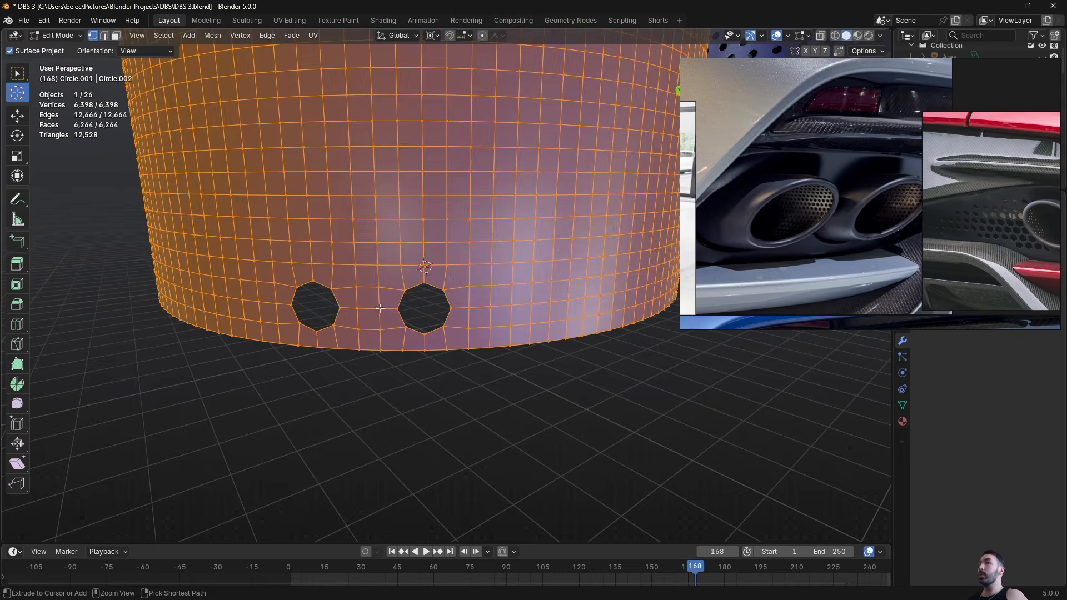
key("ctrl+z")
key("ctrl+z")
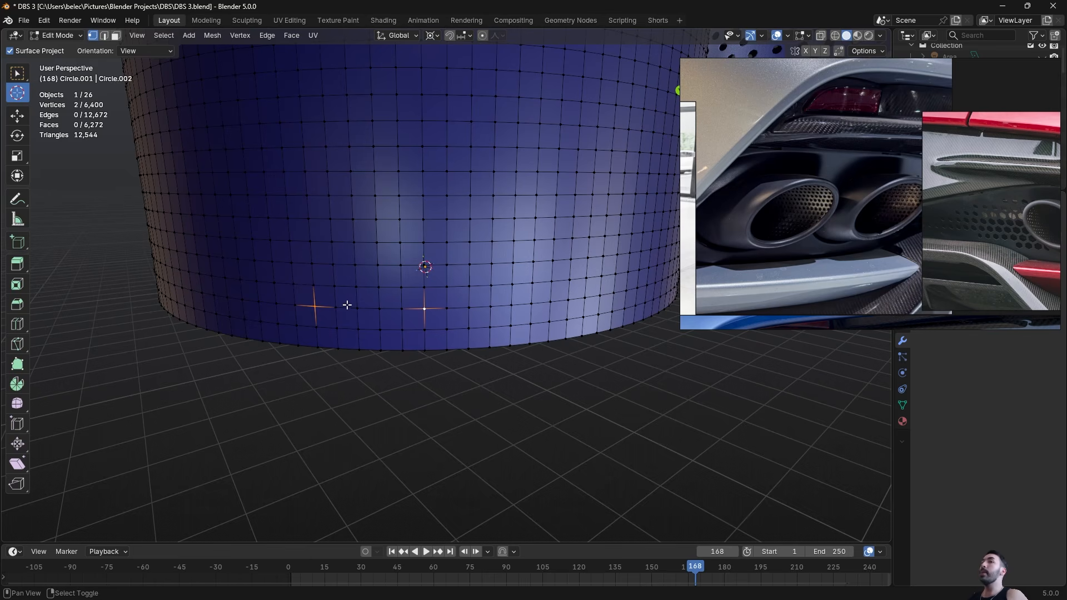
Replace the second selected vertex with the next one along the row, add a third farther along, and apply LoopTools Circle
left_click(423, 309, "shift")
left_click(446, 309, "shift")
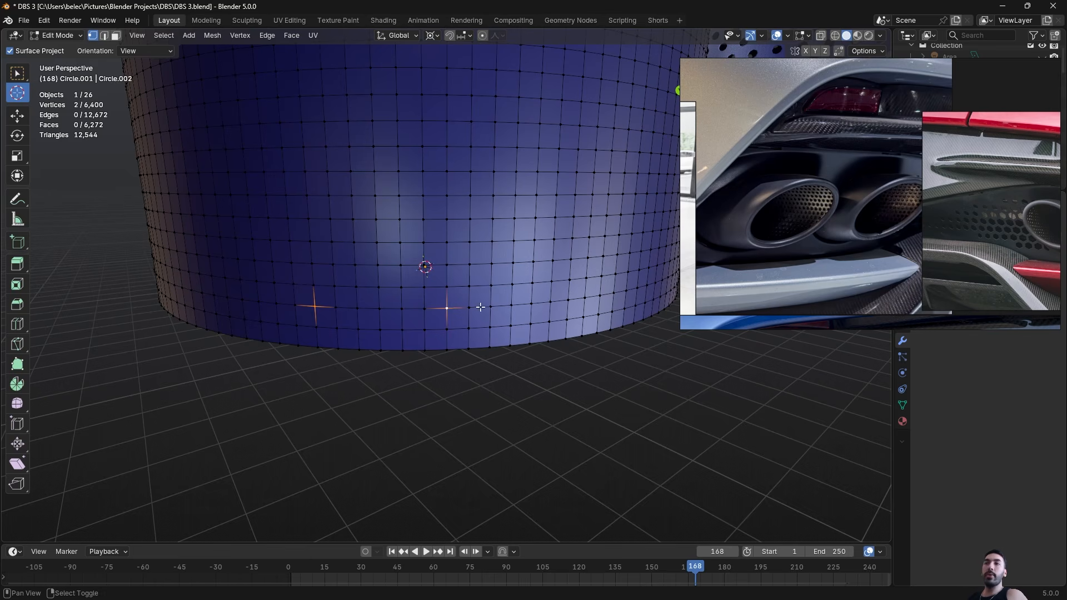
left_click(566, 298, "shift")
right_click(314, 245)
left_click(411, 267)
middle_click_drag(384, 305, 376, 236)
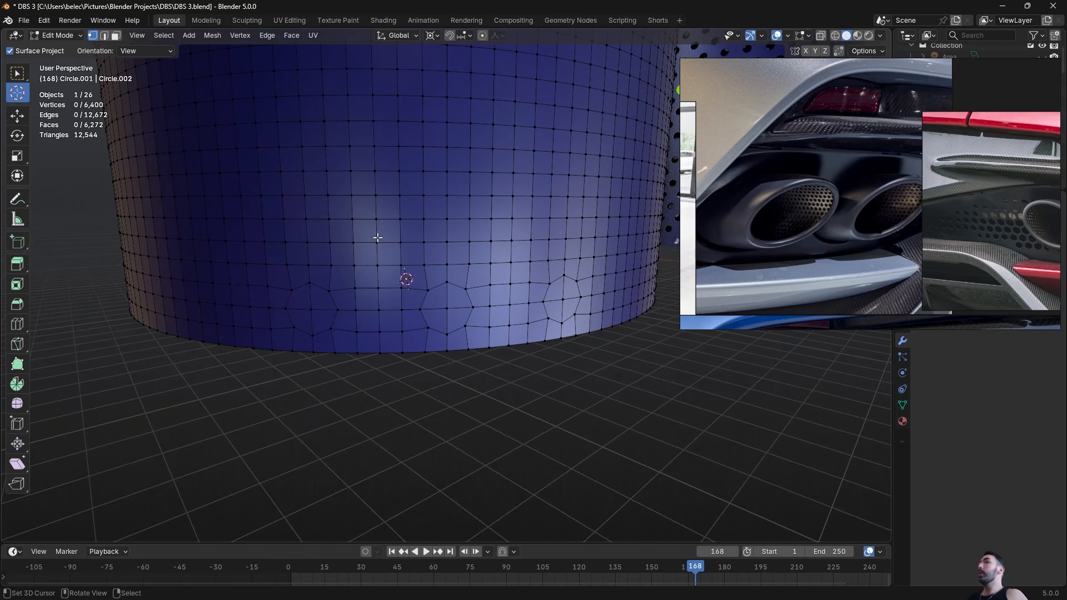
Select two vertices on a higher row, staggered midway between the lower circles, and apply LoopTools Circle to them
left_click(377, 243)
left_click(511, 240, "shift")
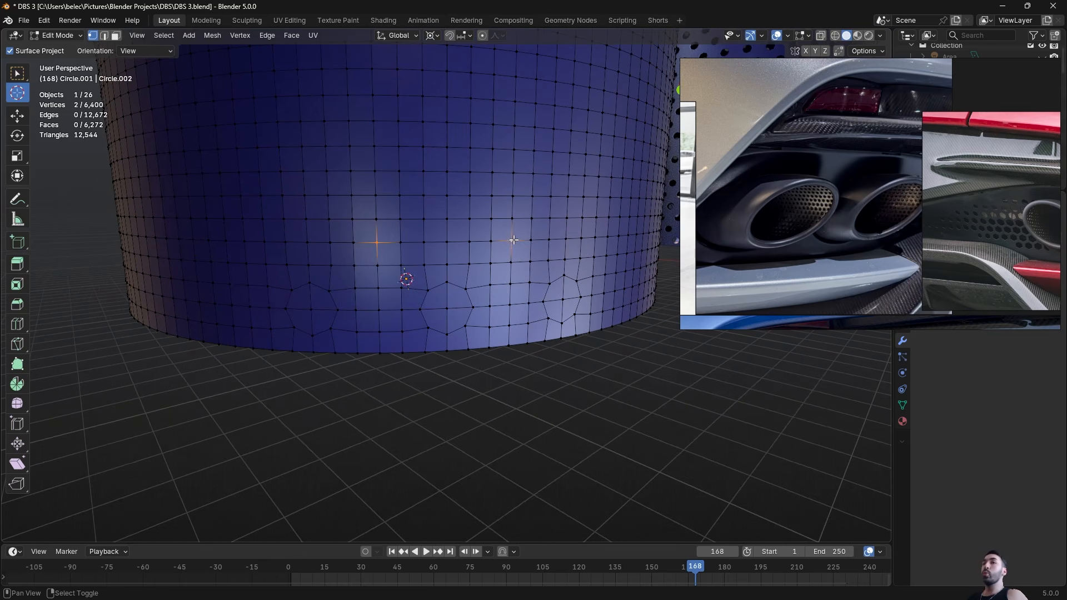
right_click(290, 289)
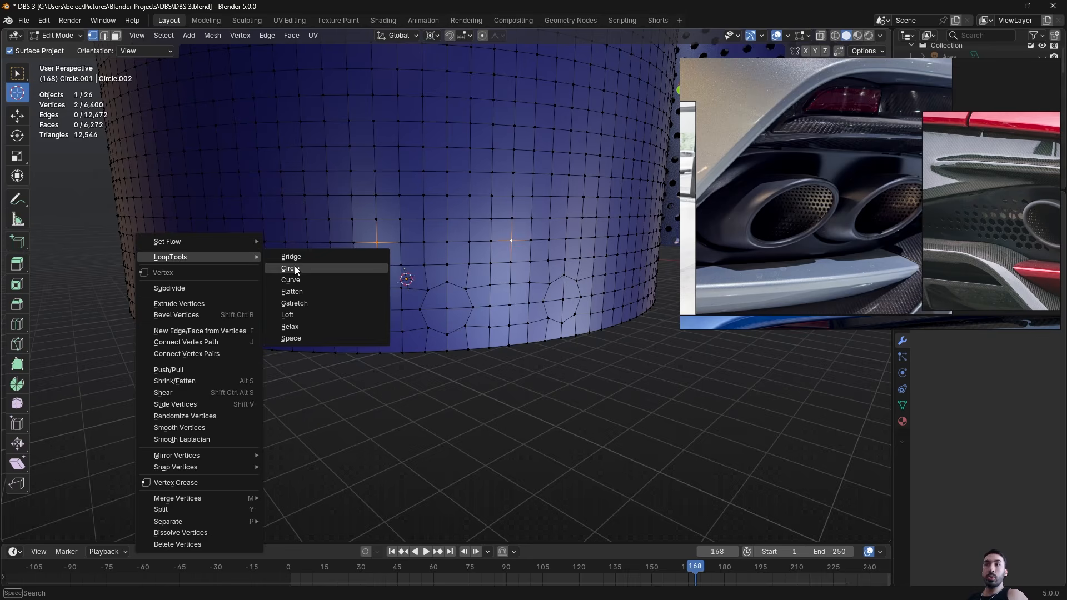
left_click(290, 267)
scroll(371, 241, "up", 2)
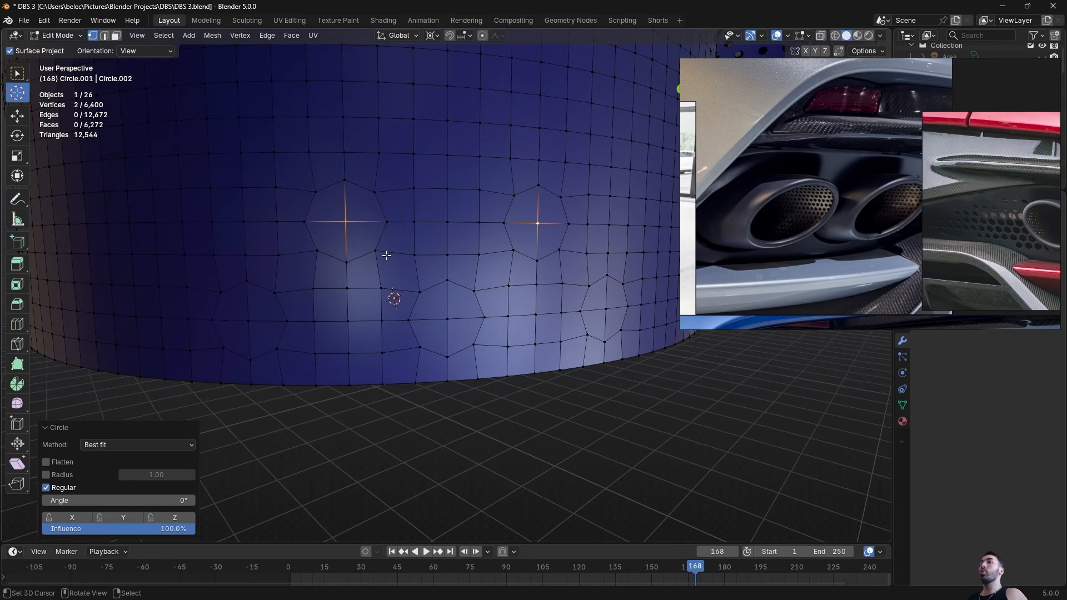
Select the centre vertices of the three lower and two upper circles on the cylinder and delete them to open holes
scroll(349, 272, "down", 2)
middle_click_drag(424, 287, 411, 286)
scroll(411, 286, "up", 2)
key("alt+a")
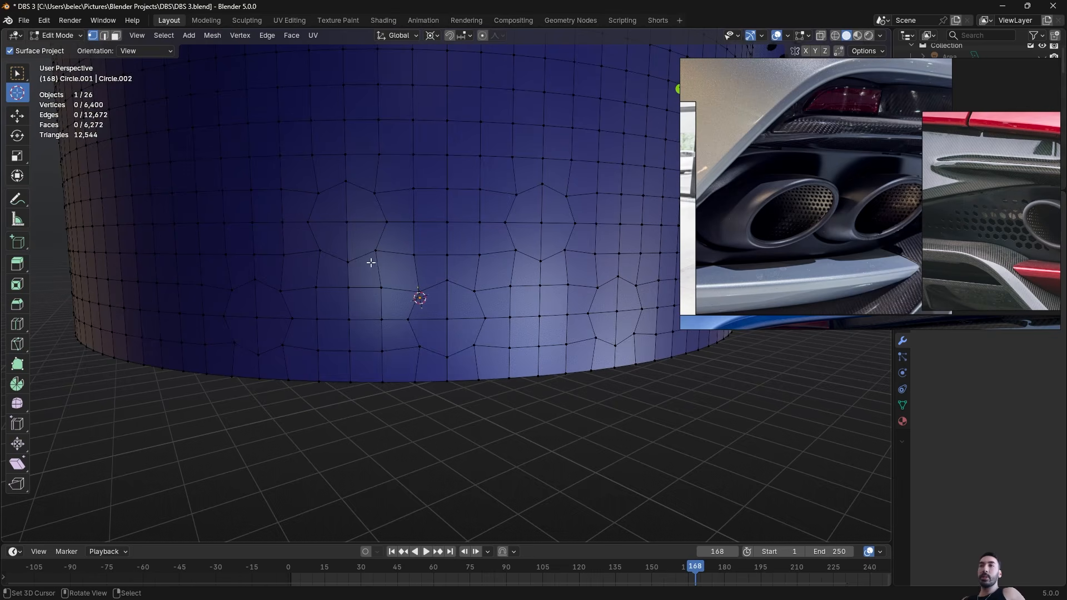
left_click(443, 319)
left_click(347, 223, "shift")
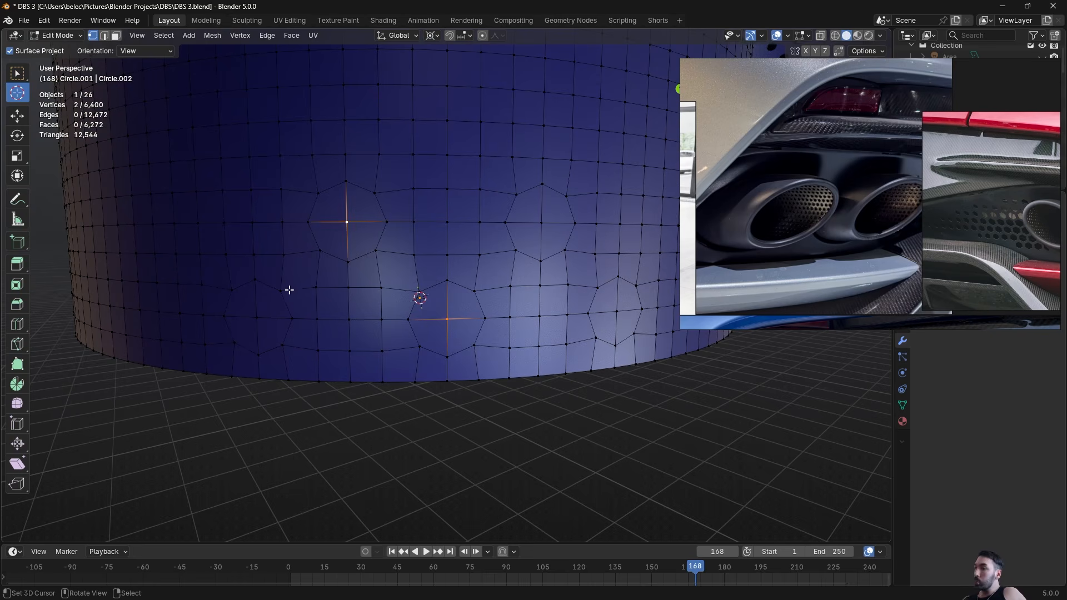
scroll(289, 290, "down", 2)
middle_click_drag(301, 329, 483, 279)
scroll(482, 279, "up", 6)
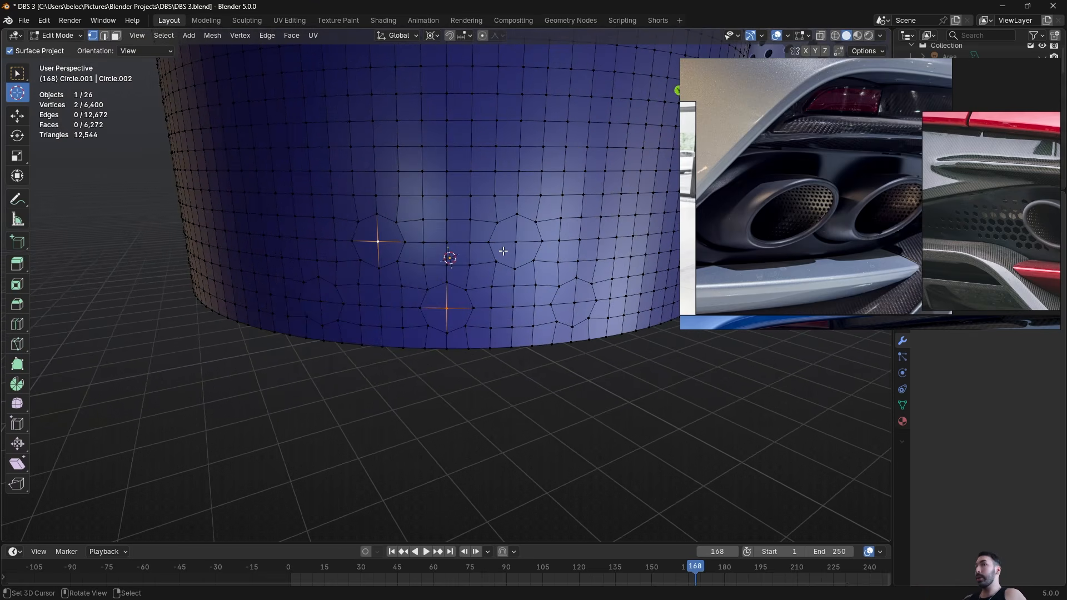
left_click(516, 242, "shift")
left_click(573, 302, "shift")
left_click(328, 304, "shift")
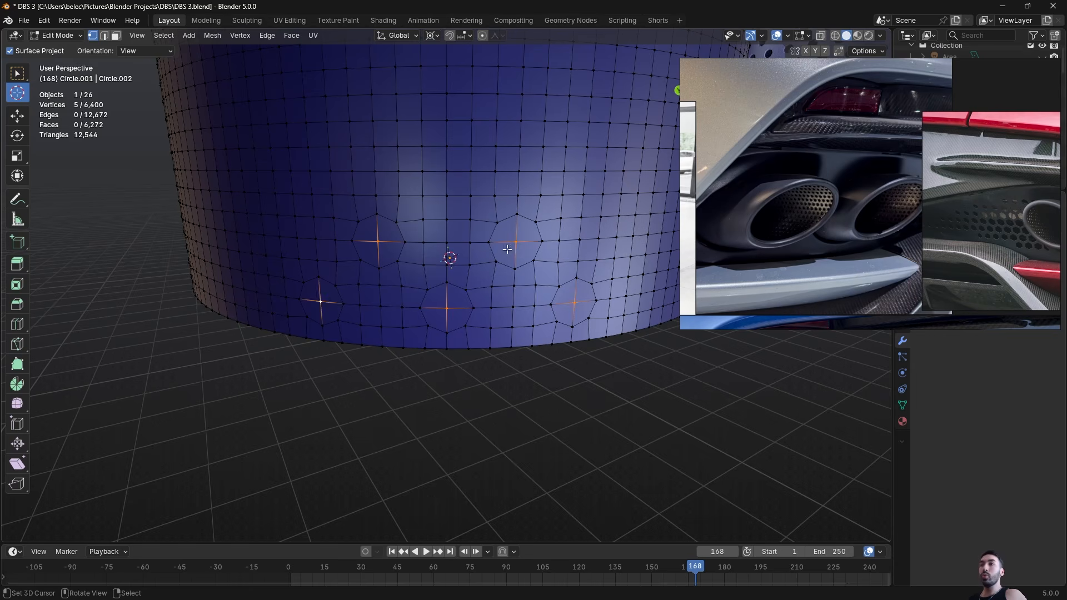
key("x")
left_click(509, 248)
Examine the staggered hole pattern on the cylinder in Object Mode and Edit Mode, from a distance and close up
key("Tab")
scroll(510, 247, "down", 4)
scroll(852, 236, "down", 2)
scroll(498, 299, "down", 5)
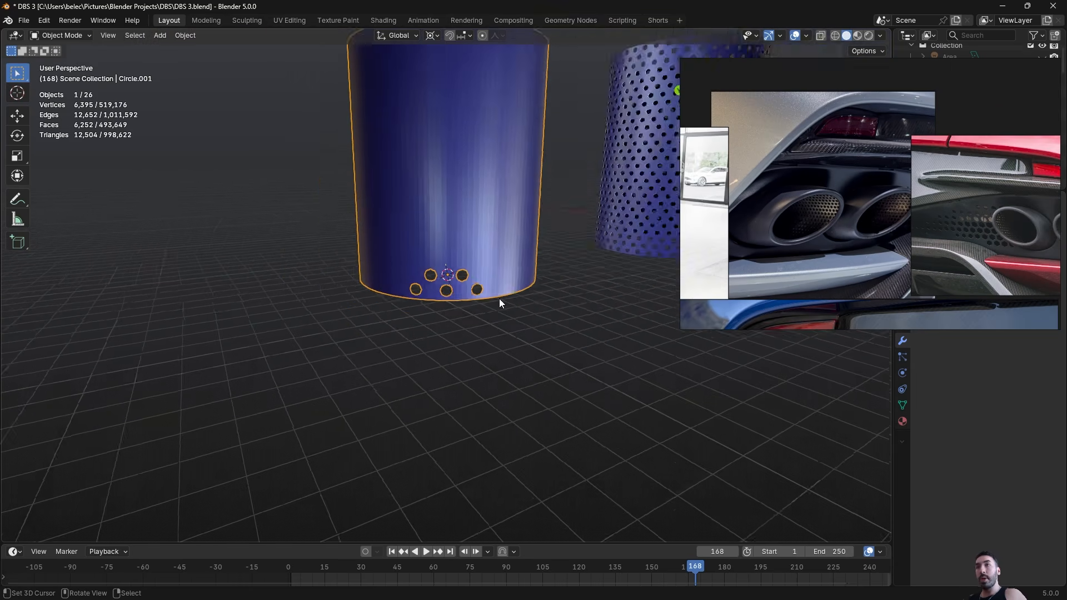
key("alt+a")
middle_click_drag(499, 298, 523, 281)
scroll(464, 296, "up", 3)
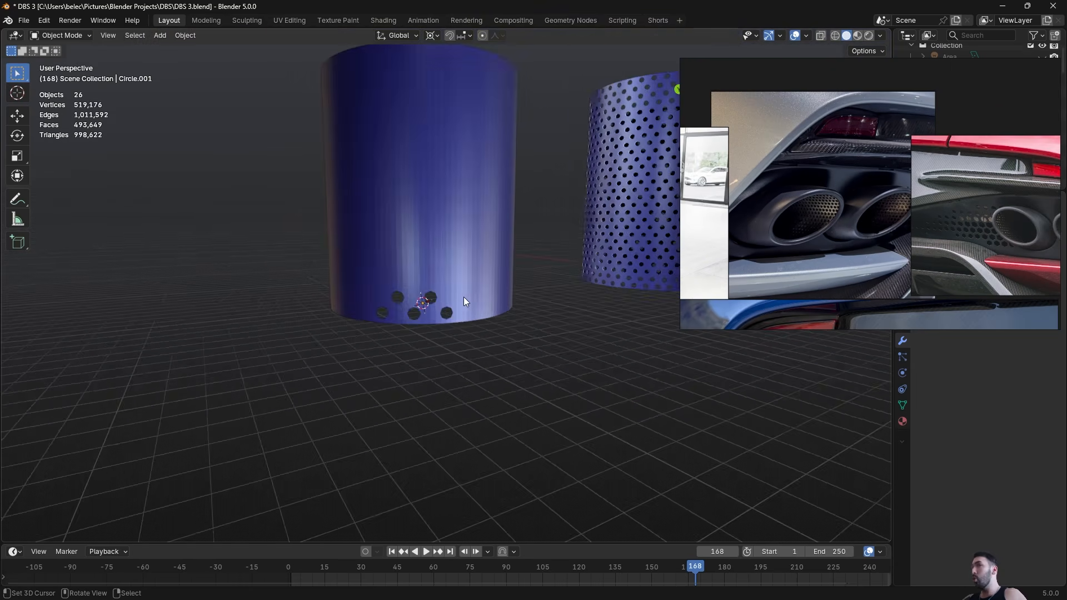
key("Tab")
scroll(384, 305, "up", 2)
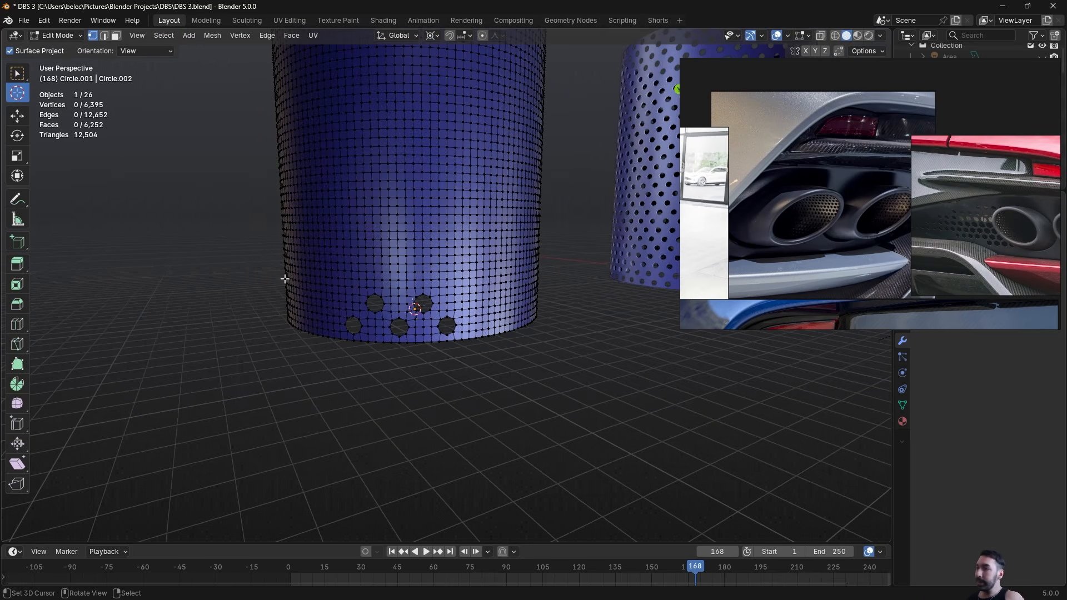
scroll(431, 312, "up", 2)
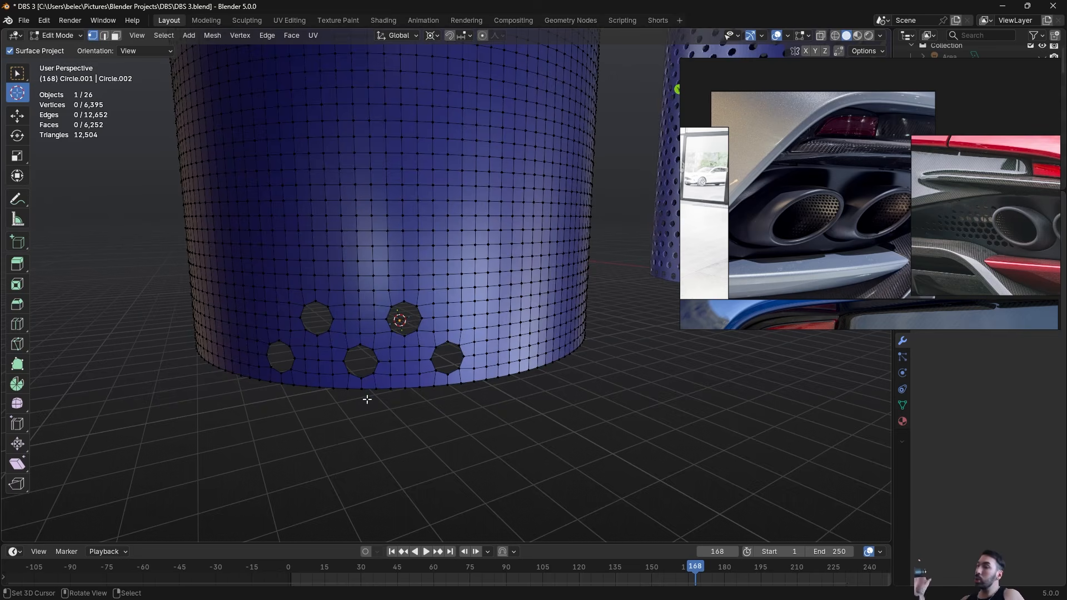
scroll(367, 399, "down", 3)
scroll(364, 350, "down", 2)
Delete the cylinder with the five holes and add a new 128-vertex mesh circle with a 0.1 m radius
key("Tab")
scroll(462, 317, "up", 4)
key("x")
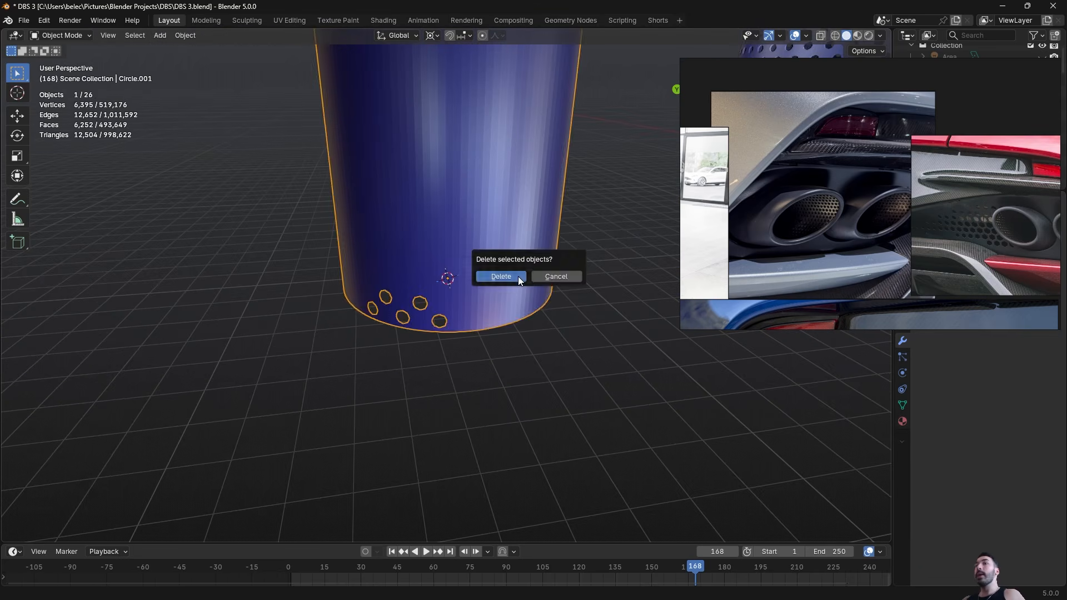
left_click(518, 276)
key("shift+a")
left_click(501, 312)
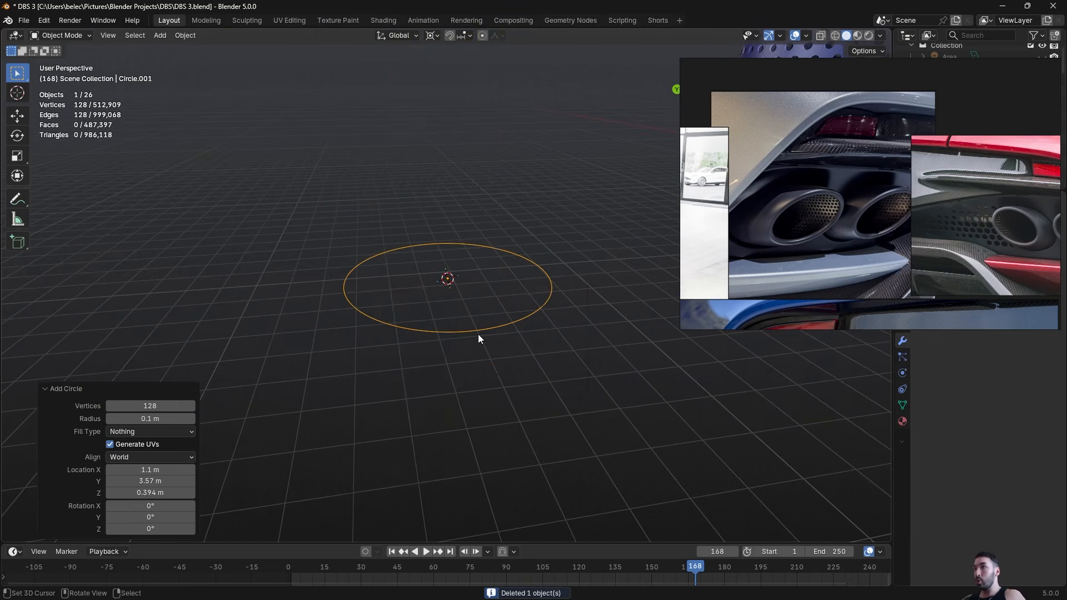
Set the new circle's vertex count to 126
scroll(473, 342, "up", 2)
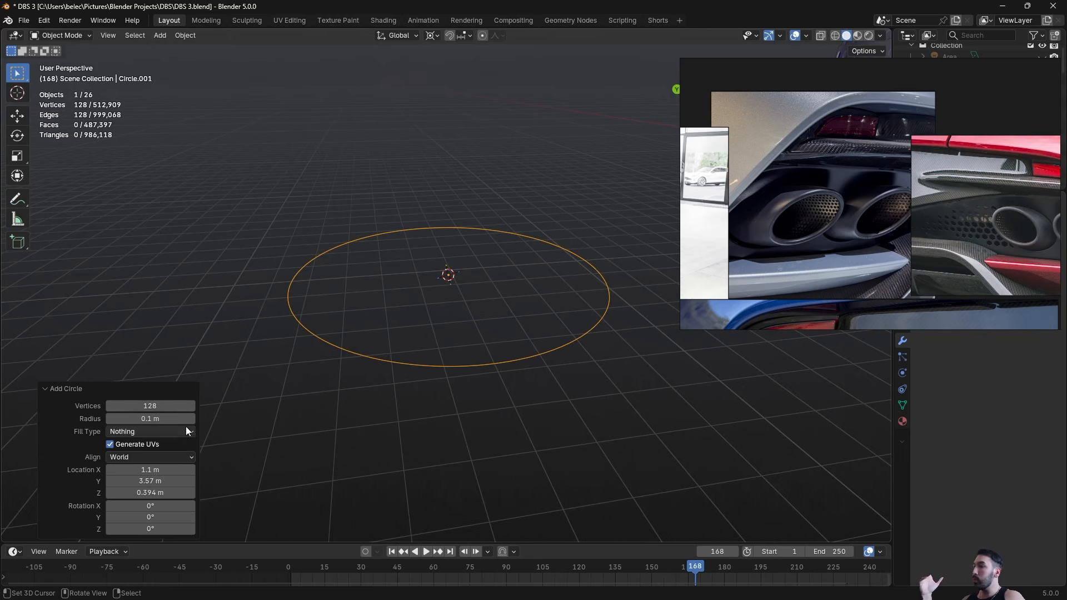
double_click(144, 405)
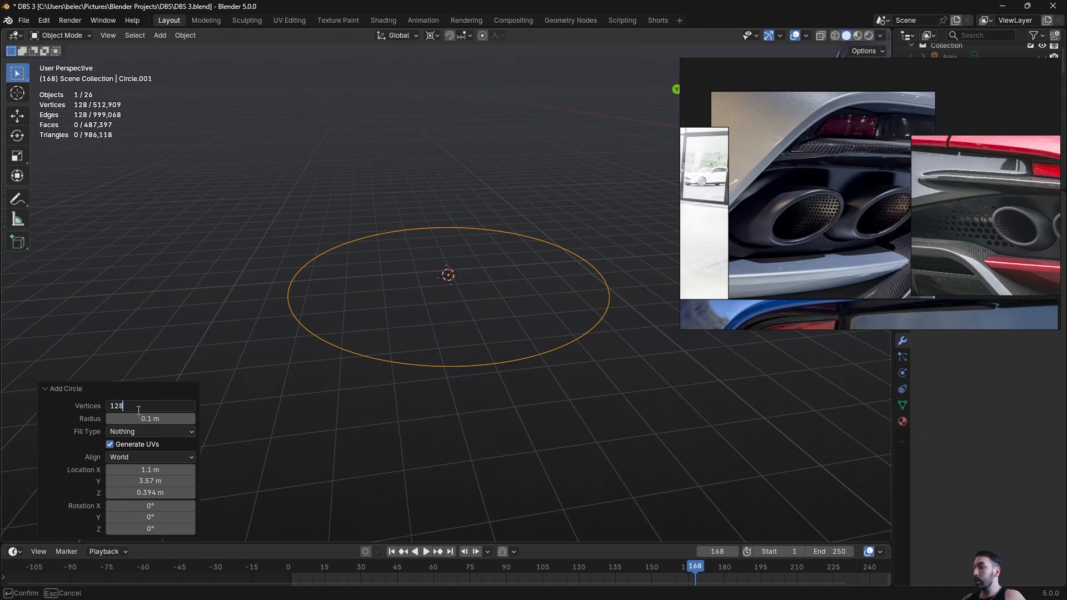
key("BackSpace")
key("Return")
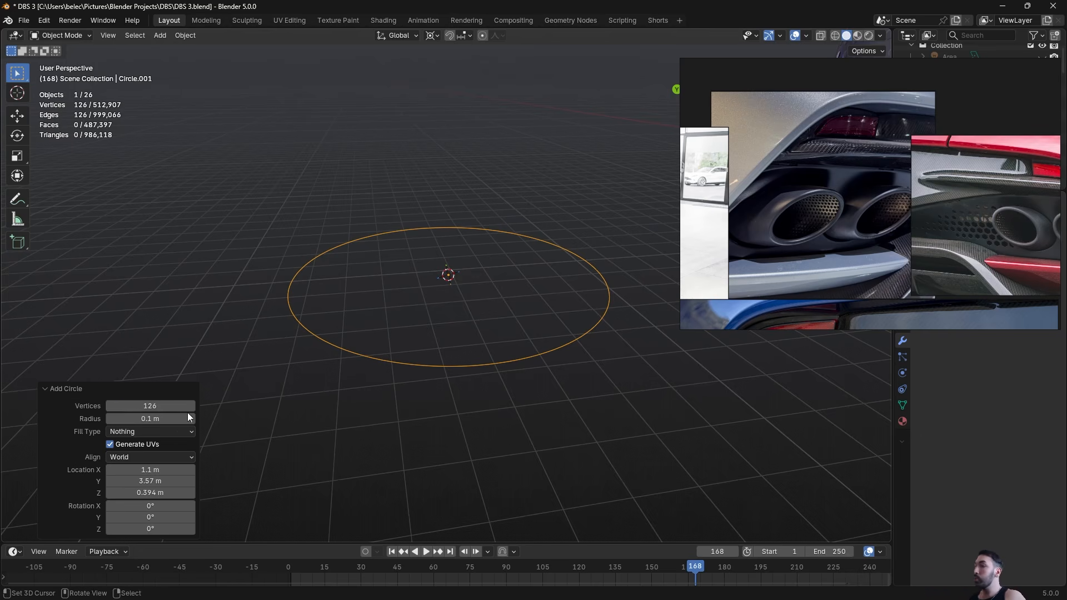
scroll(225, 412, "up", 1)
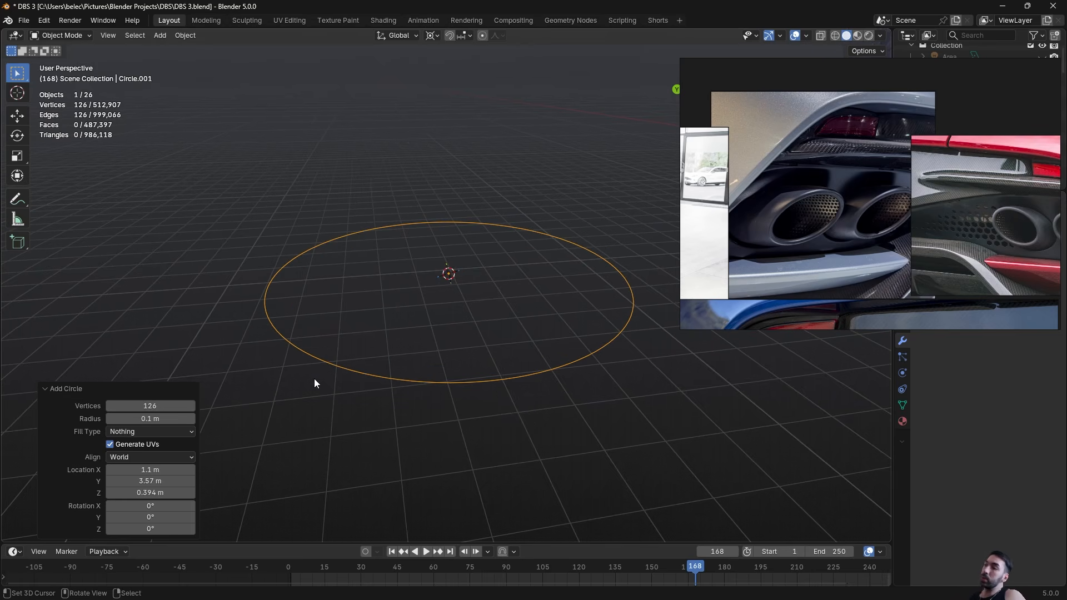
scroll(291, 371, "down", 1)
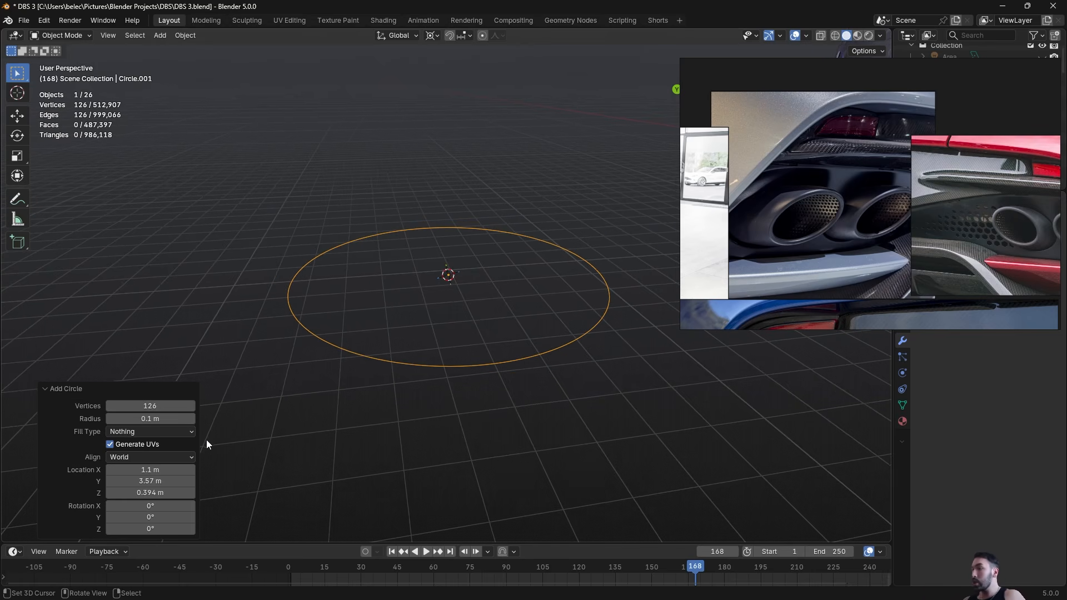
middle_click_drag(263, 413, 387, 337)
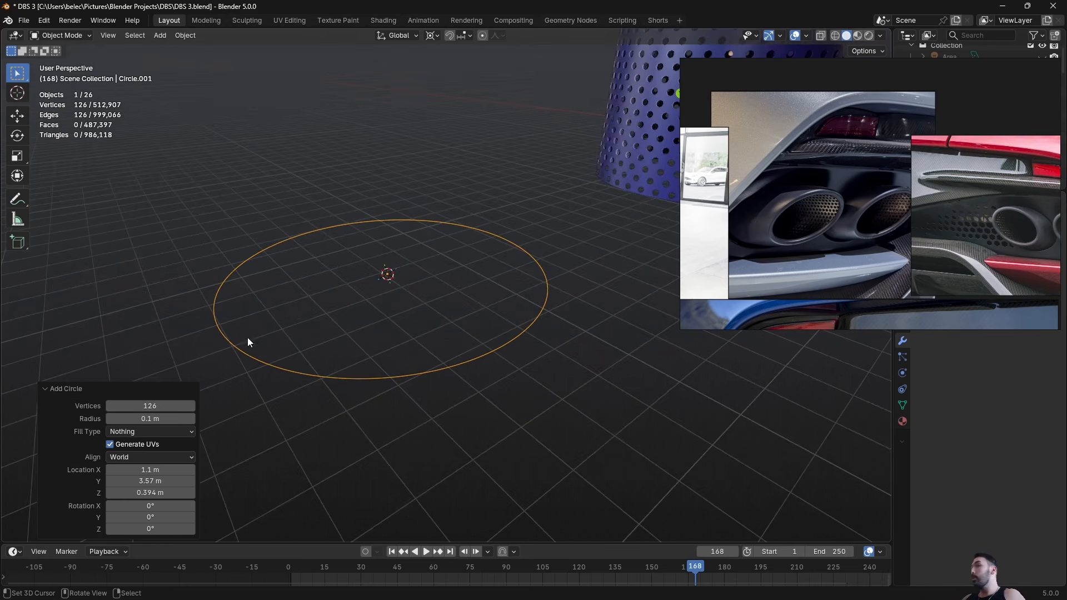
Double the circle's vertex count to 252
left_click(156, 406)
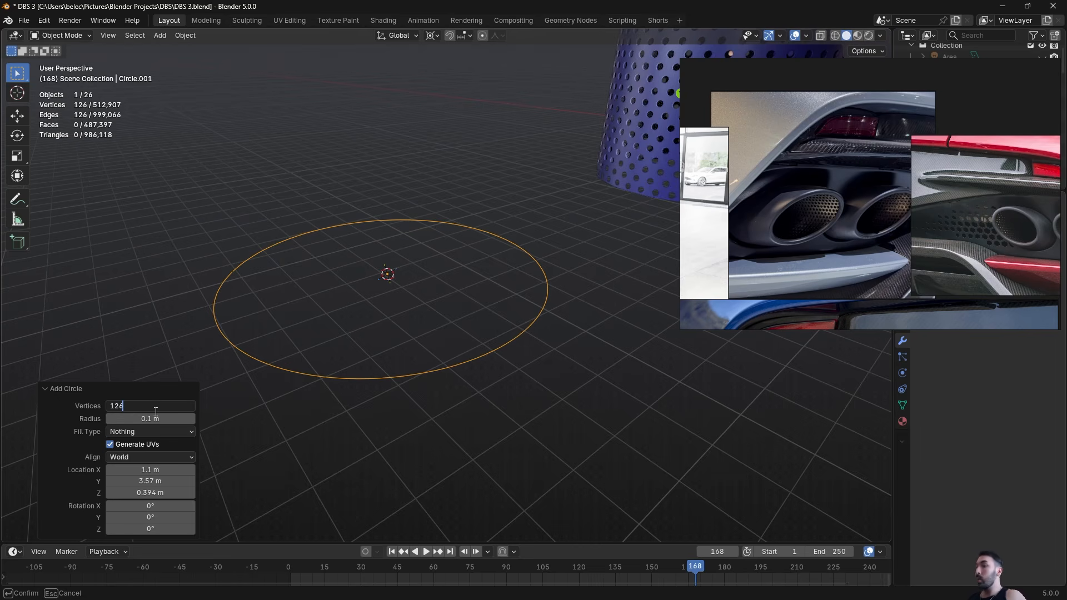
type("*2")
key("Return")
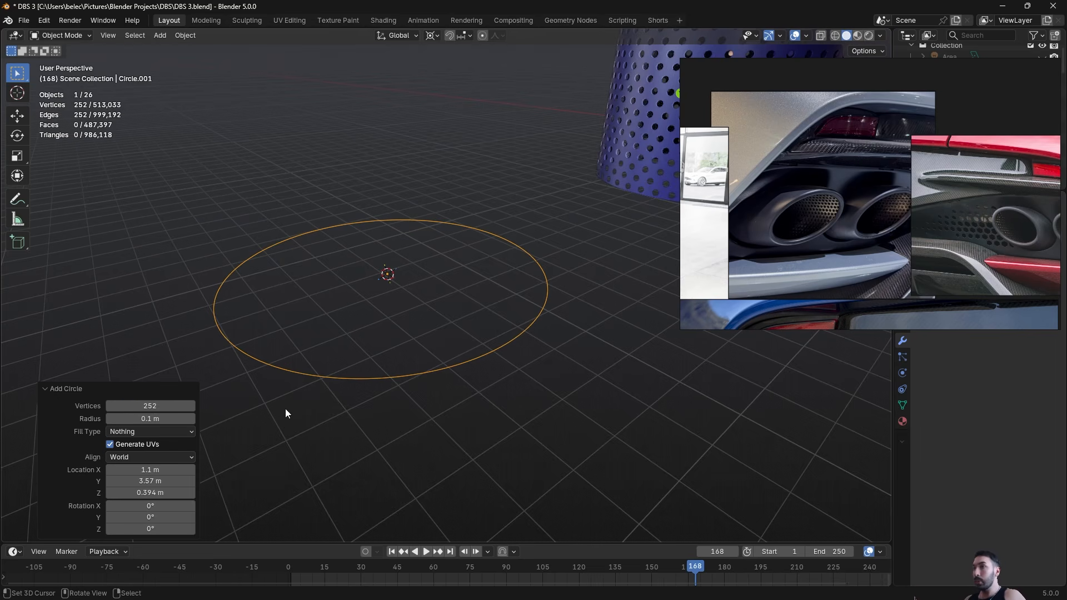
middle_click_drag(285, 408, 297, 439)
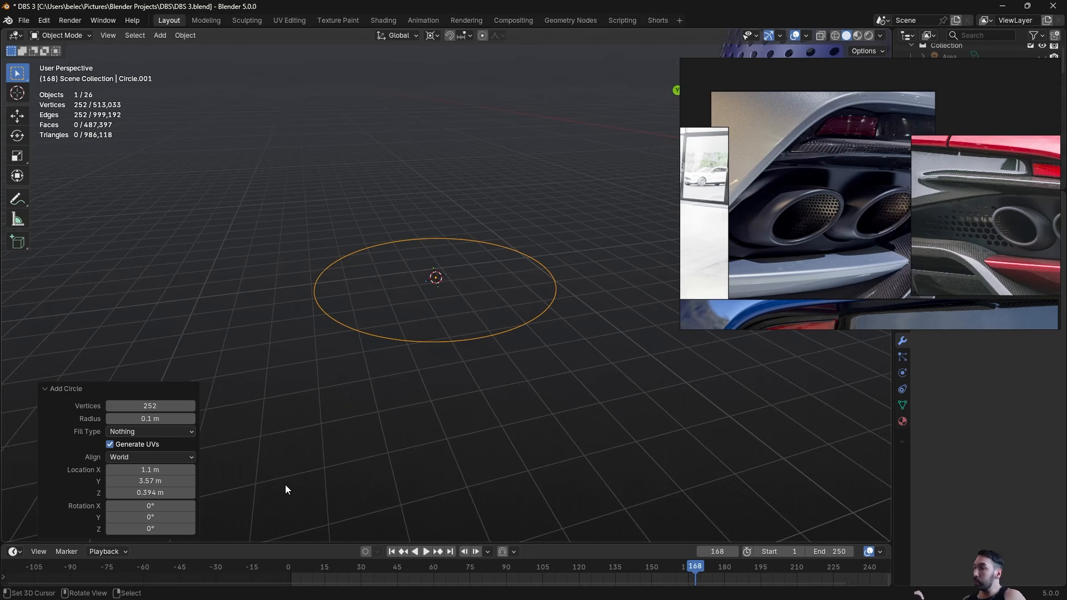
scroll(342, 399, "up", 2)
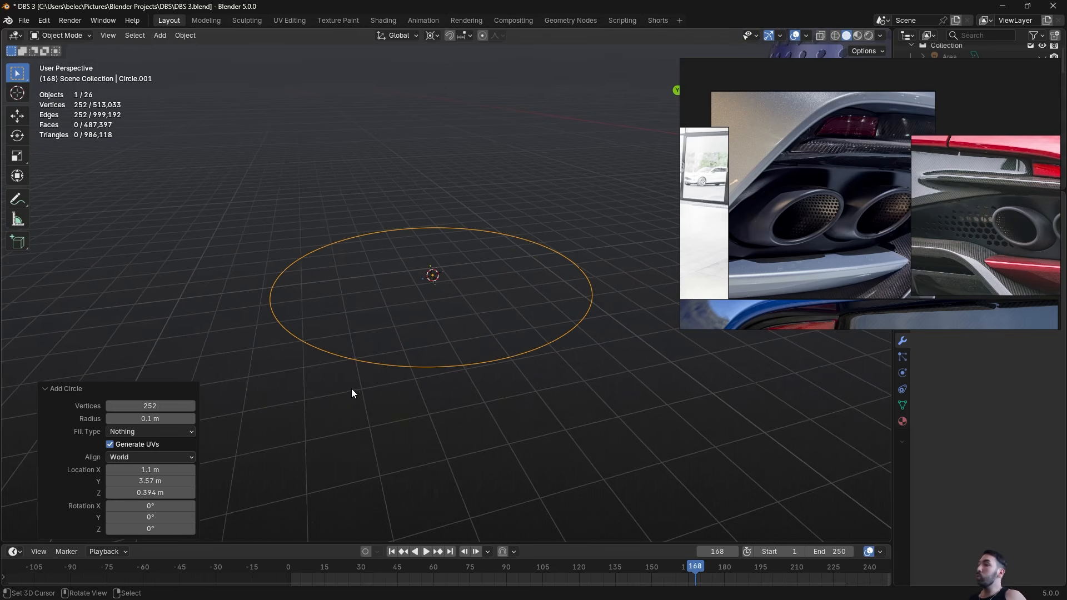
Put the circle into Edit Mode and move the refs2 reference window down to view the mesh overlay options
key("Tab")
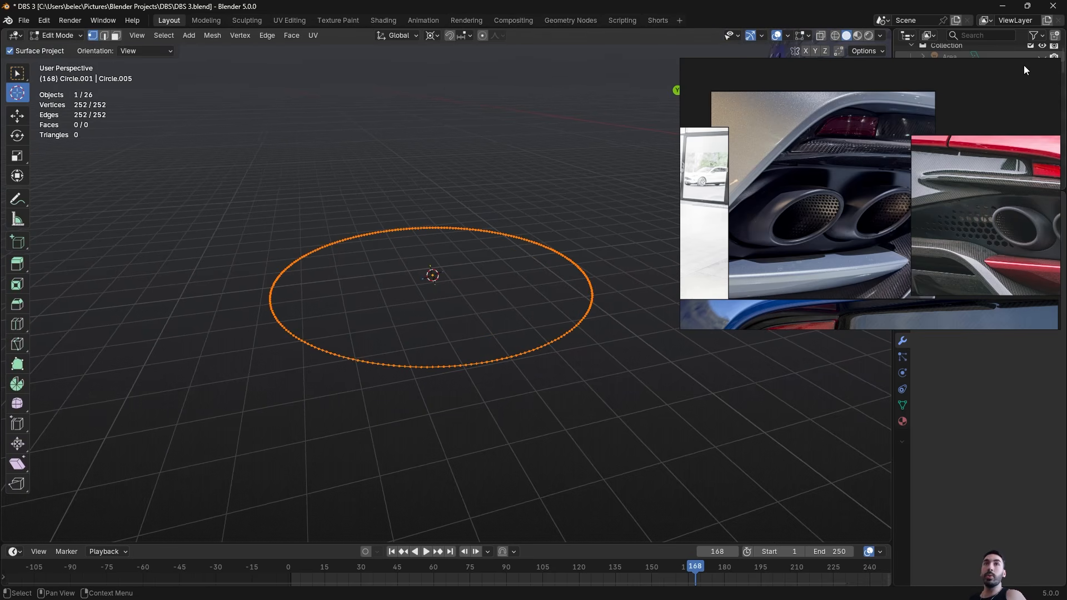
key("Tab")
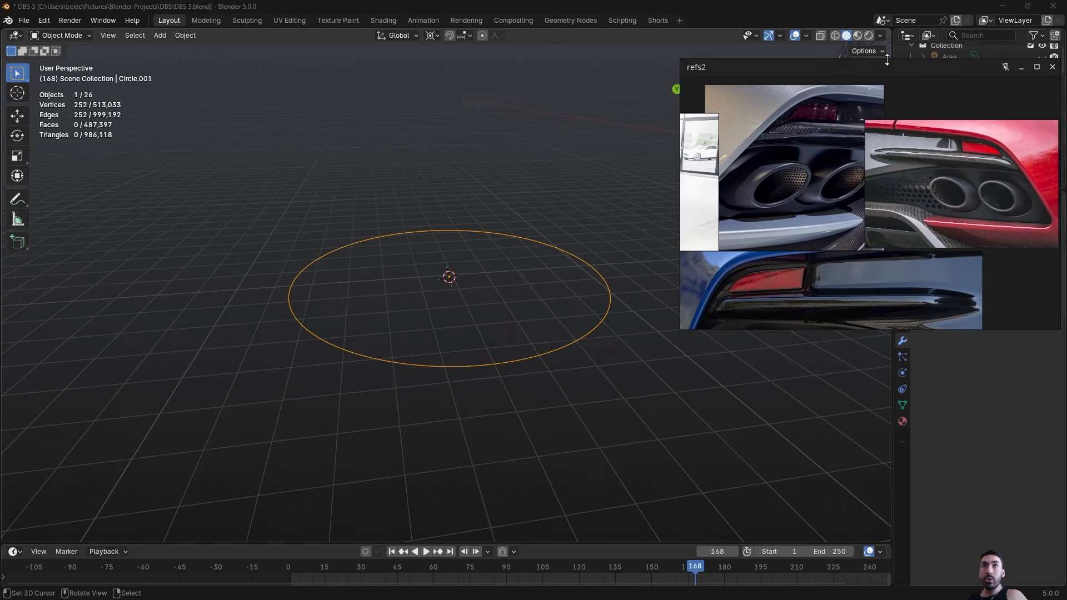
left_click_drag(894, 65, 889, 225)
key("Tab")
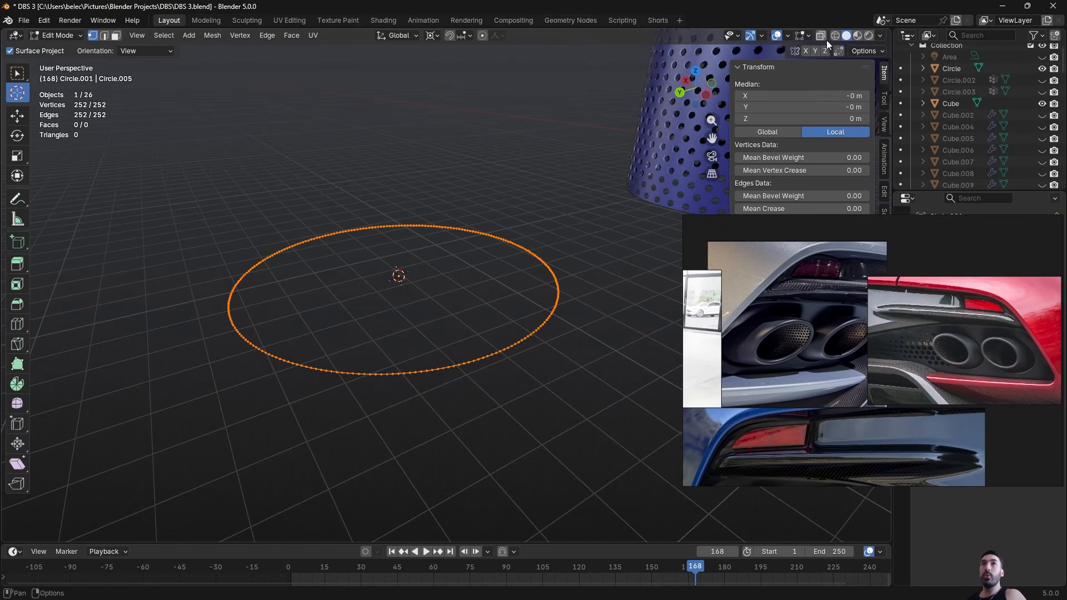
left_click(807, 35)
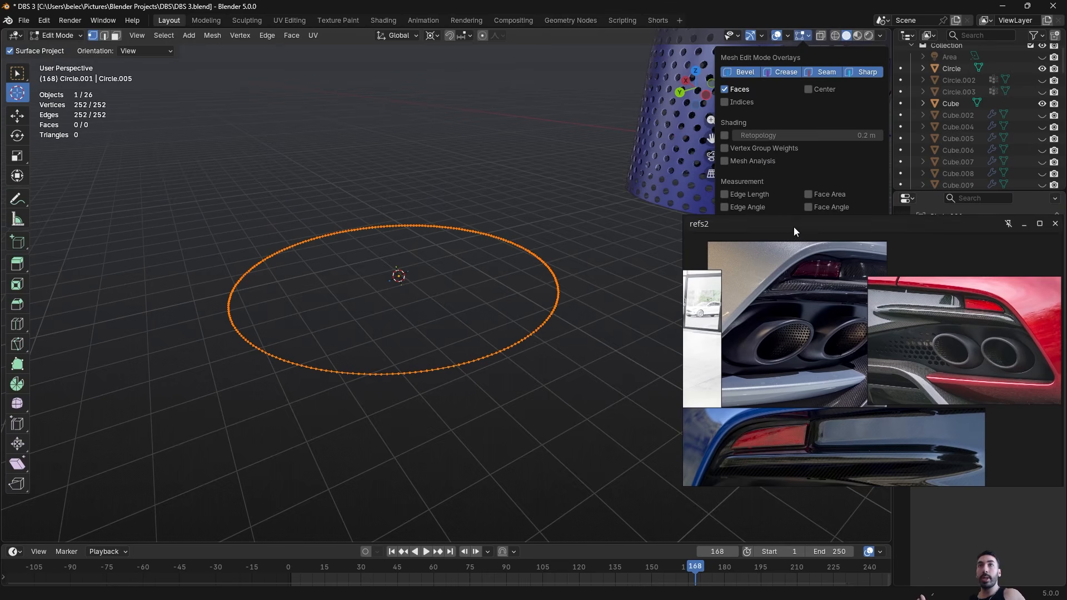
left_click_drag(794, 227, 785, 320)
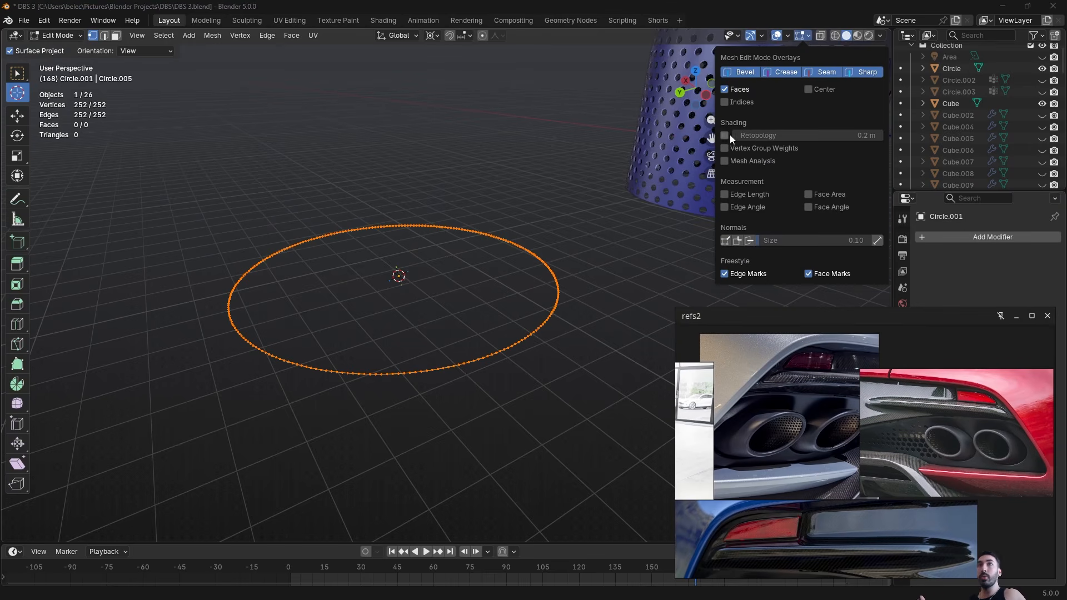
left_click(786, 32)
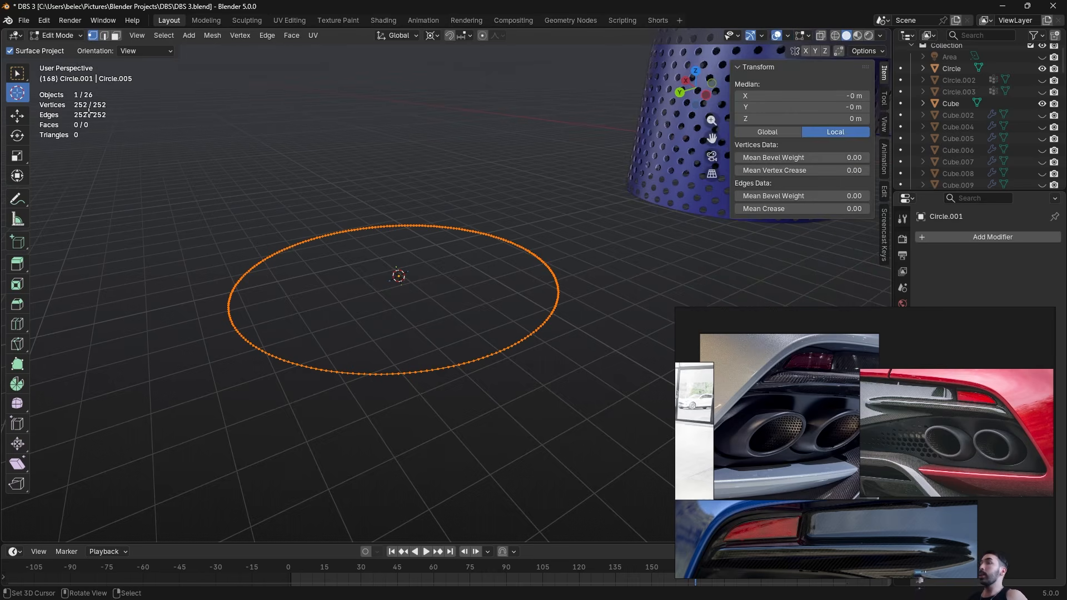
Examine the circle's edges and vertex spacing from several angles, ending in vertex selection mode
scroll(301, 274, "down", 3)
middle_click_drag(297, 276, 435, 319)
key("2")
scroll(381, 314, "up", 3)
scroll(381, 314, "down", 2)
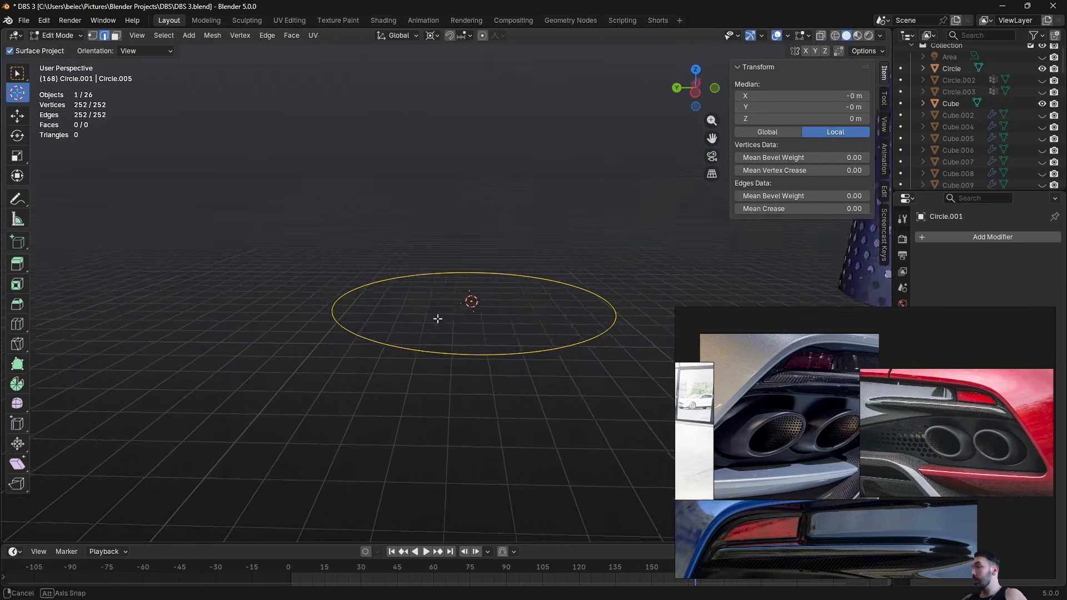
scroll(390, 373, "up", 1)
key("Tab")
key("Tab")
middle_click_drag(411, 358, 433, 346)
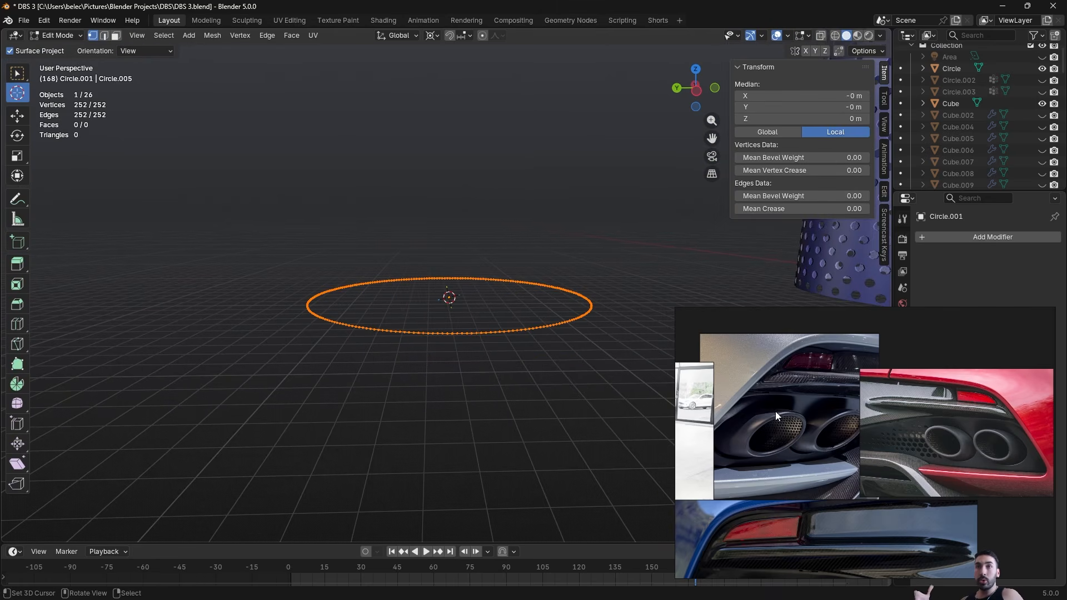
middle_click_drag(510, 388, 479, 330)
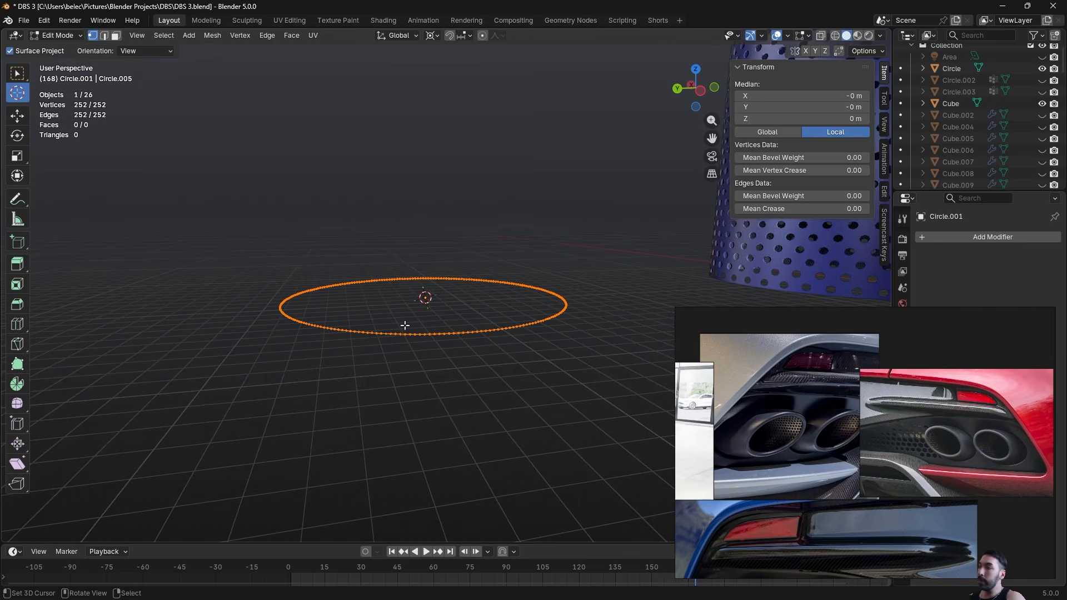
middle_click_drag(305, 435, 317, 438)
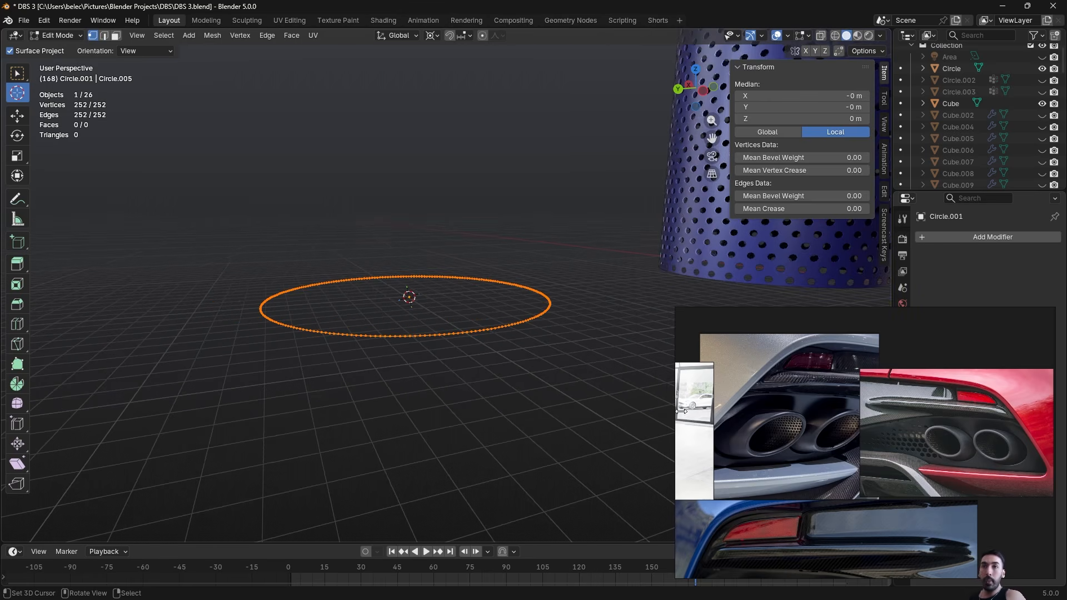
Move the refs2 reference window up, clear of the timeline
left_click_drag(745, 321, 745, 212)
middle_click_drag(537, 406, 486, 407)
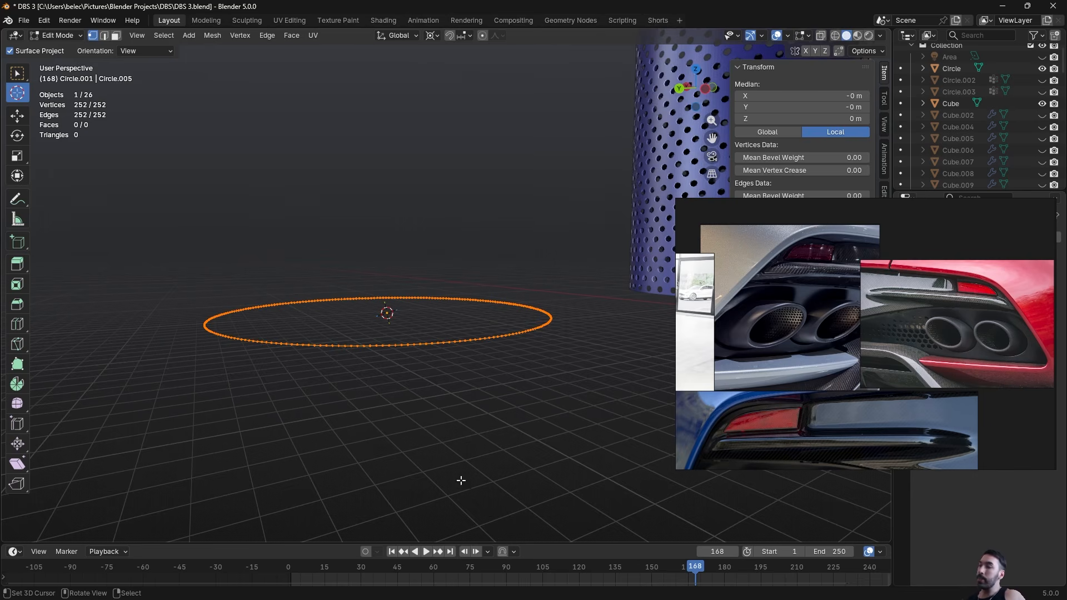
middle_click_drag(475, 417, 460, 433)
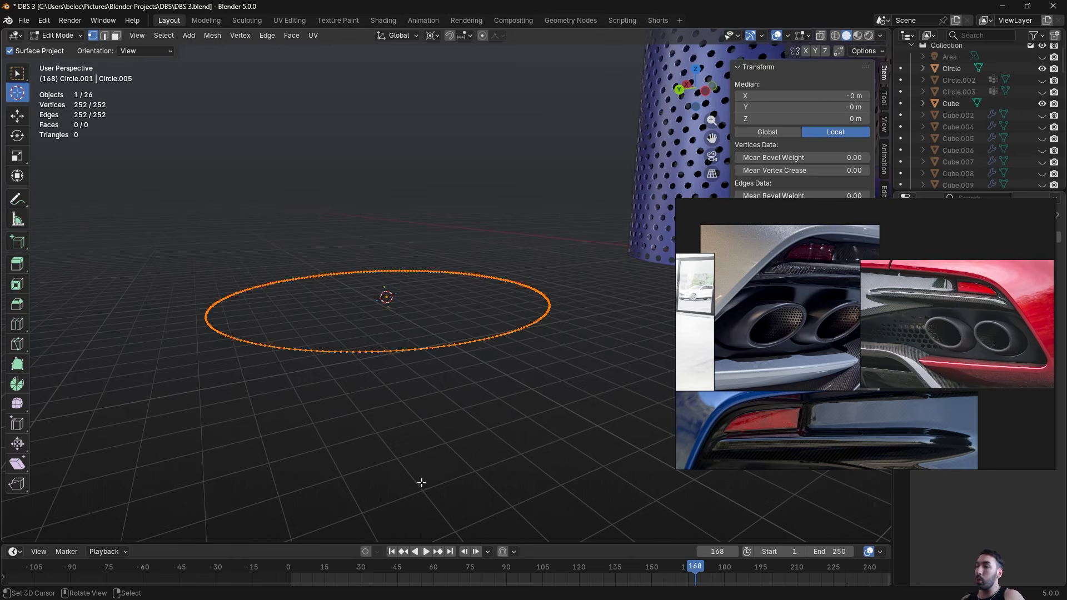
middle_click_drag(422, 483, 435, 352)
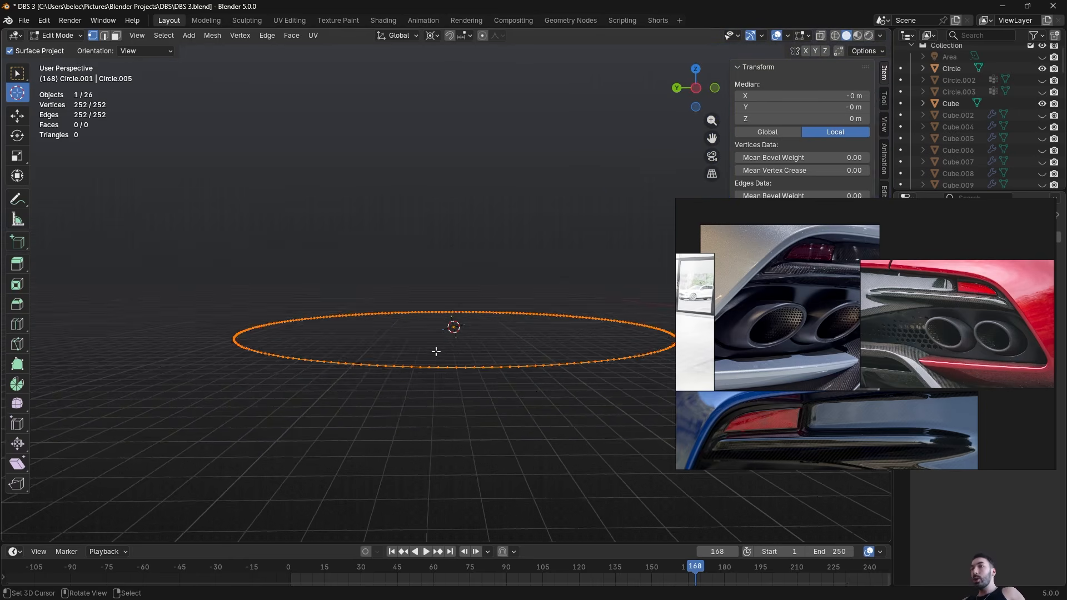
Extrude the whole 252-vertex circle upward along Z by about 0.055 m in the right side view
key("alt+a")
key("KP_3")
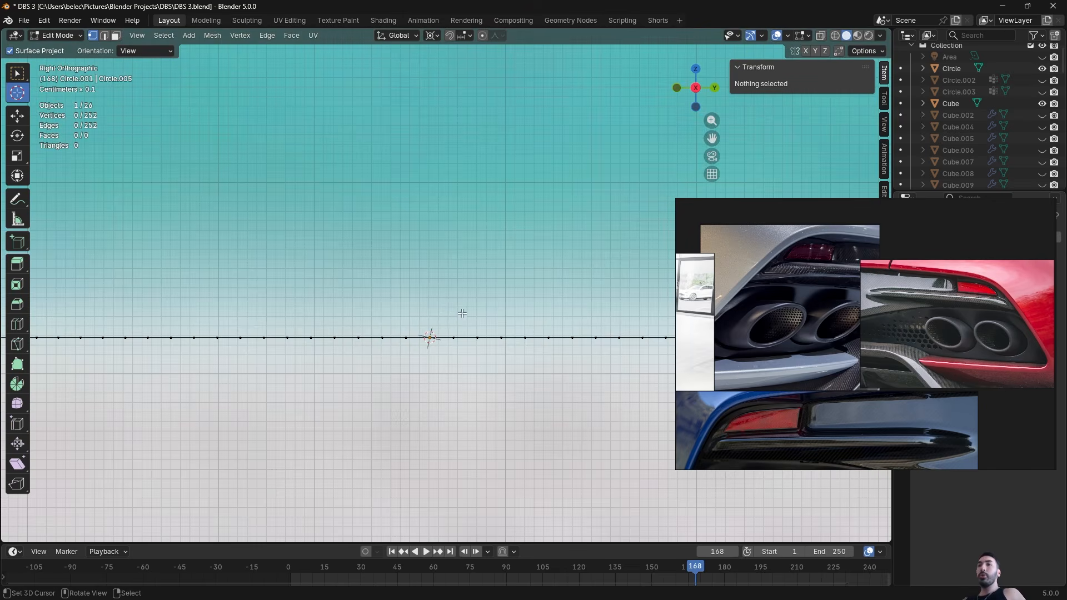
left_click(428, 336)
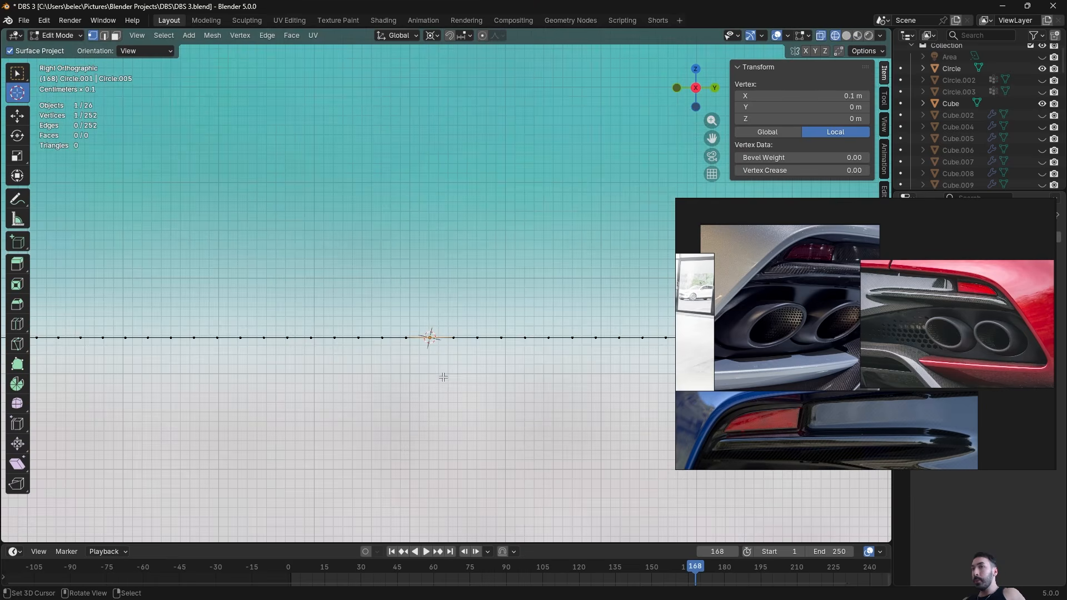
key("a")
scroll(447, 376, "down", 8)
key("e")
key("z")
left_click(457, 242)
scroll(456, 244, "up", 5)
key("shift+z")
Add 20 evenly spaced horizontal loop cuts to the extruded cylinder wall without sliding them
key("ctrl+r")
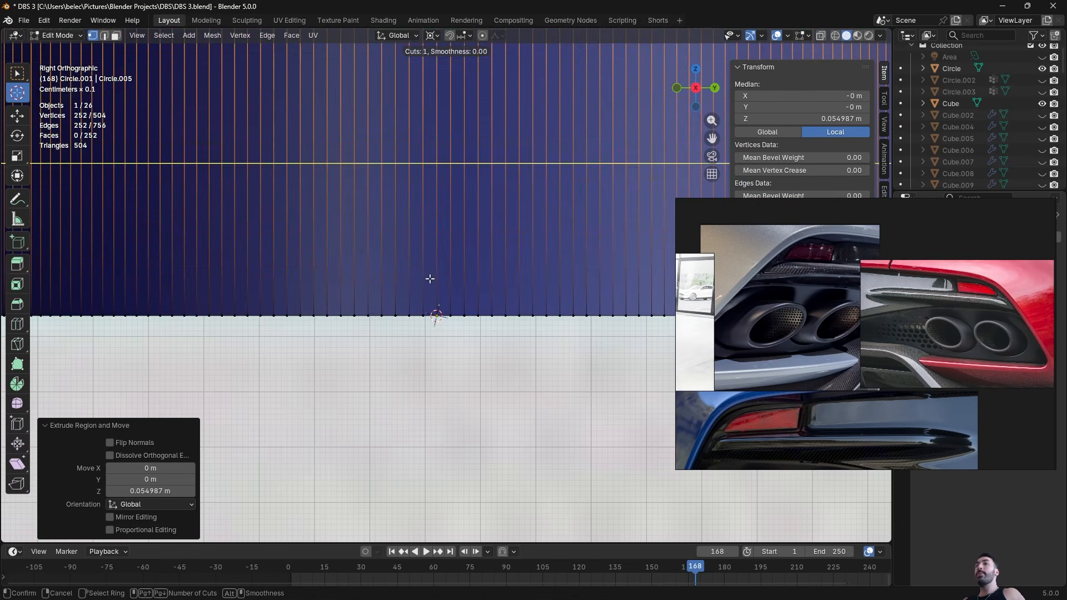
scroll(431, 278, "up", 19)
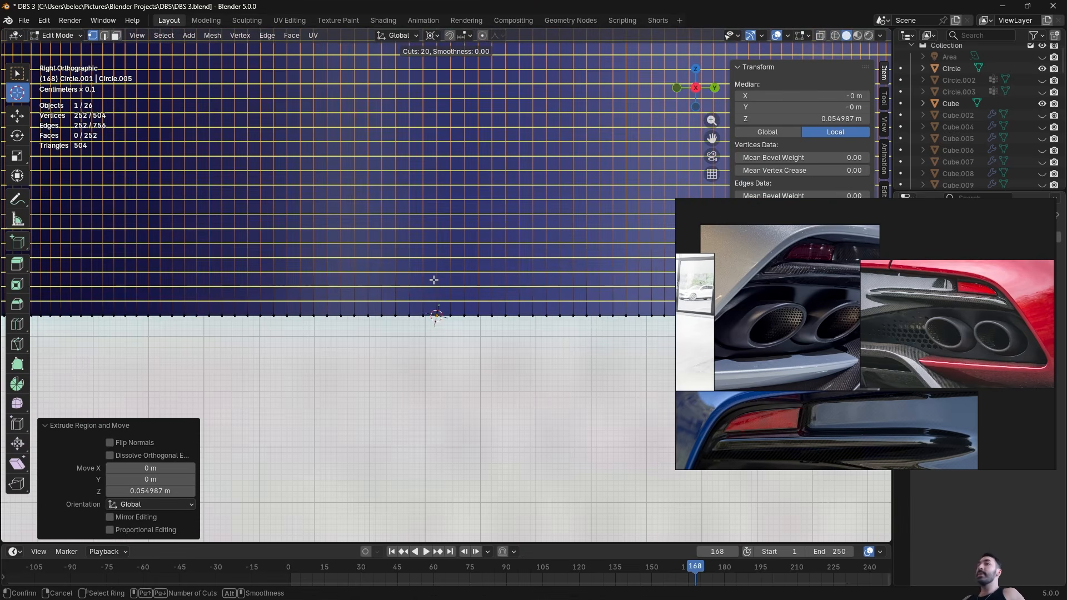
left_click(434, 280)
right_click(433, 280)
scroll(448, 298, "up", 6)
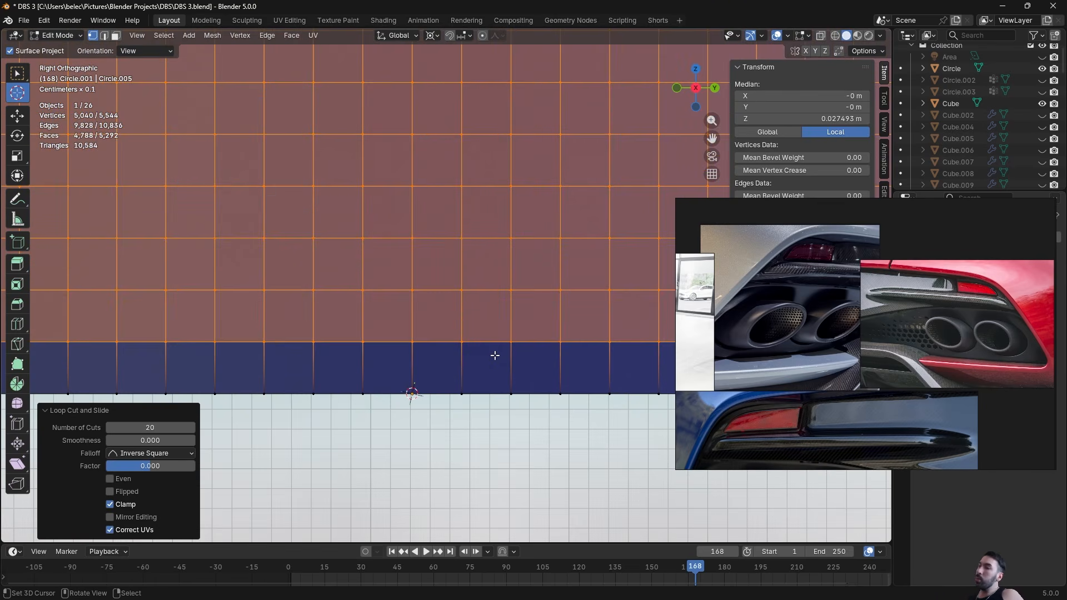
Undo the loop cuts and the extrusion, returning to the flat circle
key("ctrl+z")
key("ctrl+z")
scroll(436, 305, "down", 9)
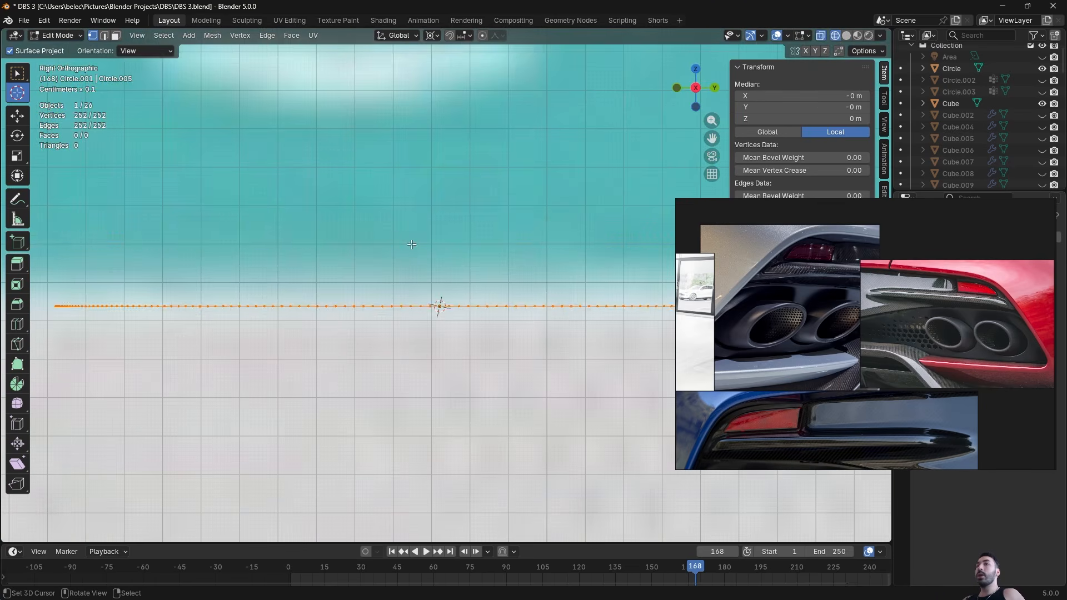
Duplicate the vertex next to the 3D cursor in place and rotate the copy 90° around the cursor in side view
scroll(428, 325, "up", 8)
left_click(418, 376)
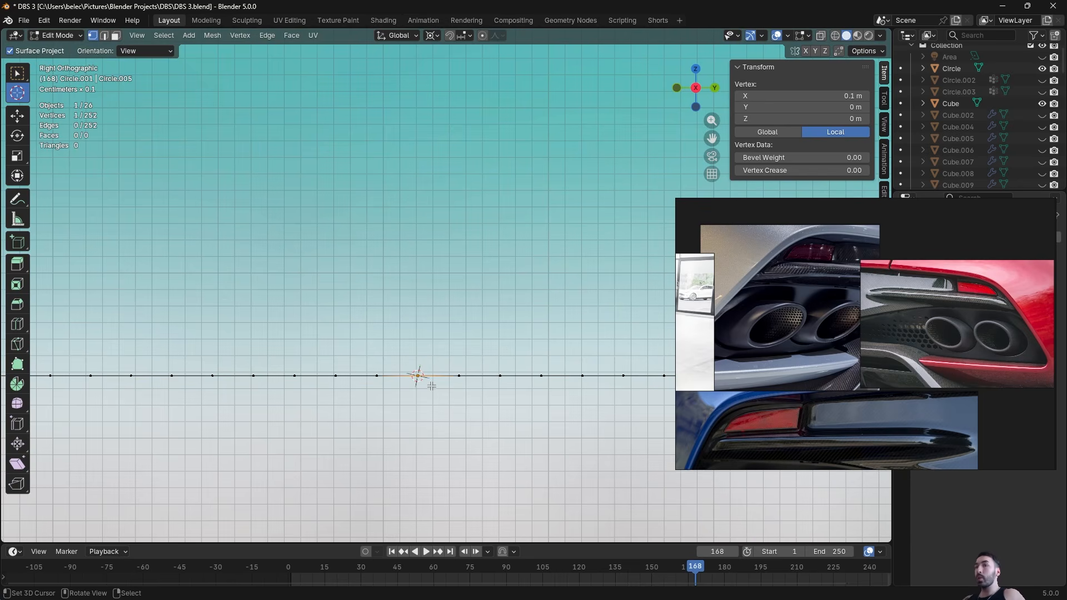
key("shift+d")
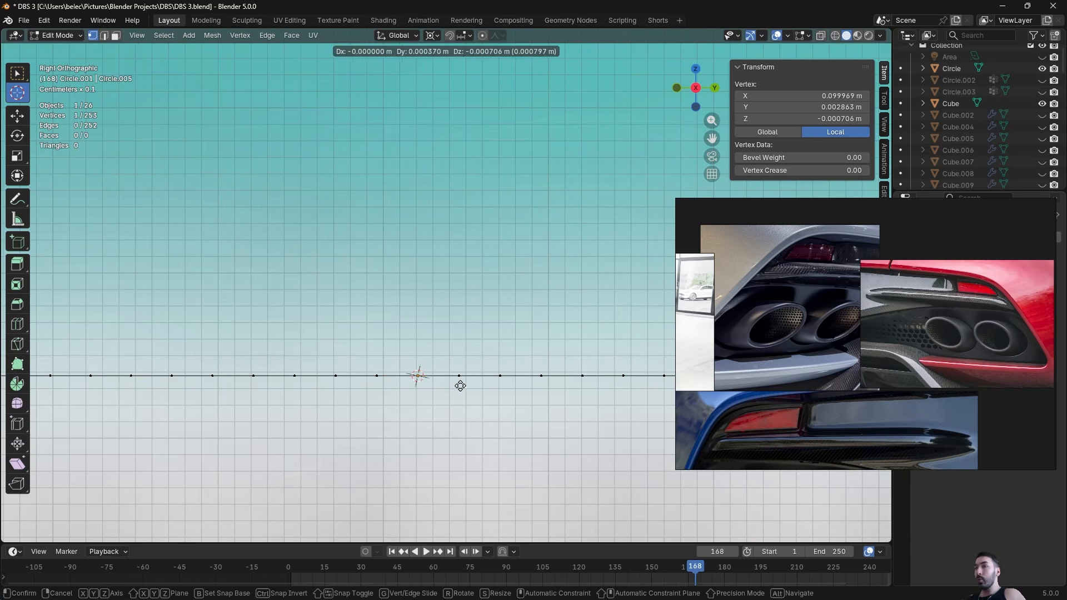
key("Escape")
key("r")
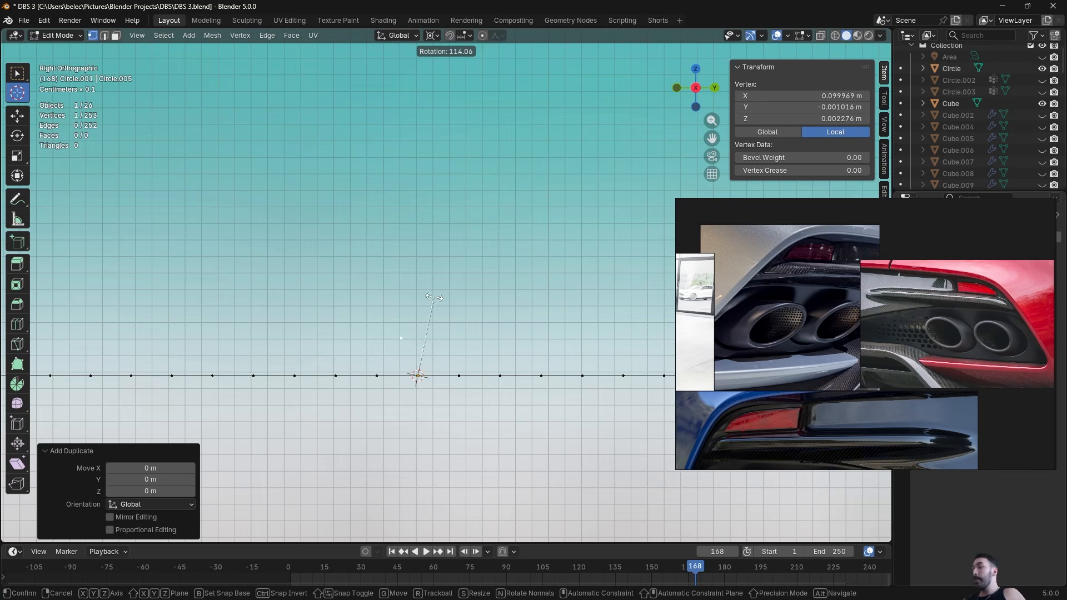
type("90")
key("Return")
Connect the rotated vertex to the circle vertex directly below it with an edge and compare it with the neighbouring circle edge
mouse_move(450, 326)
middle_mouse_down()
mouse_move(455, 362)
mouse_move(446, 317)
mouse_move(439, 369)
mouse_move(405, 365)
middle_mouse_up()
key("alt+z")
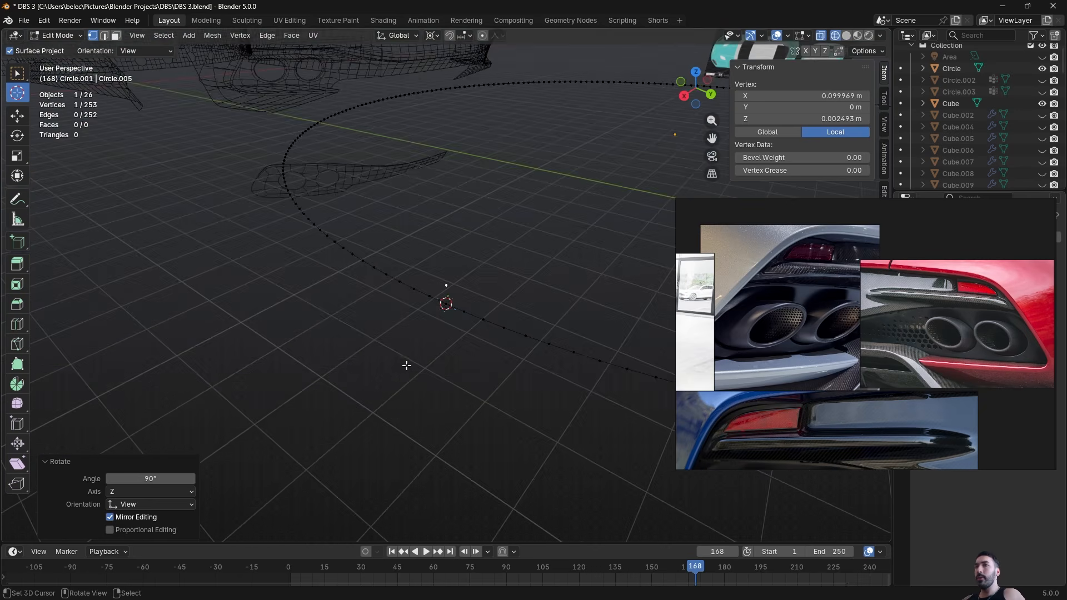
scroll(435, 312, "up", 6)
mouse_move(435, 312)
middle_mouse_down()
mouse_move(408, 305)
mouse_move(462, 356)
middle_mouse_up()
scroll(439, 431, "up", 3)
key("shift+z")
right_click(444, 449, "shift")
scroll(449, 431, "down", 5)
key("f")
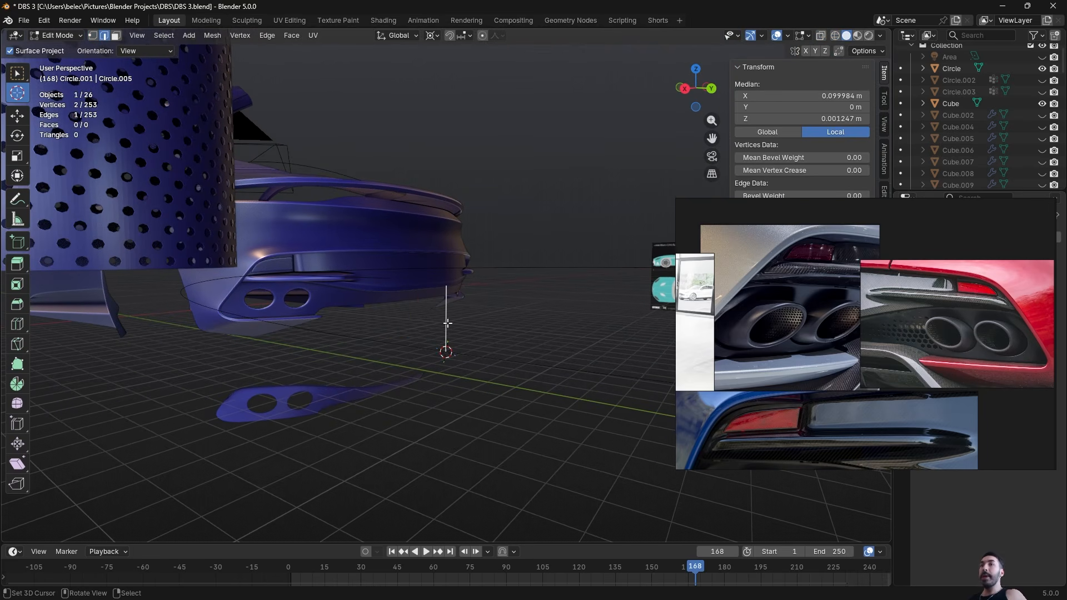
right_click(461, 358, "shift")
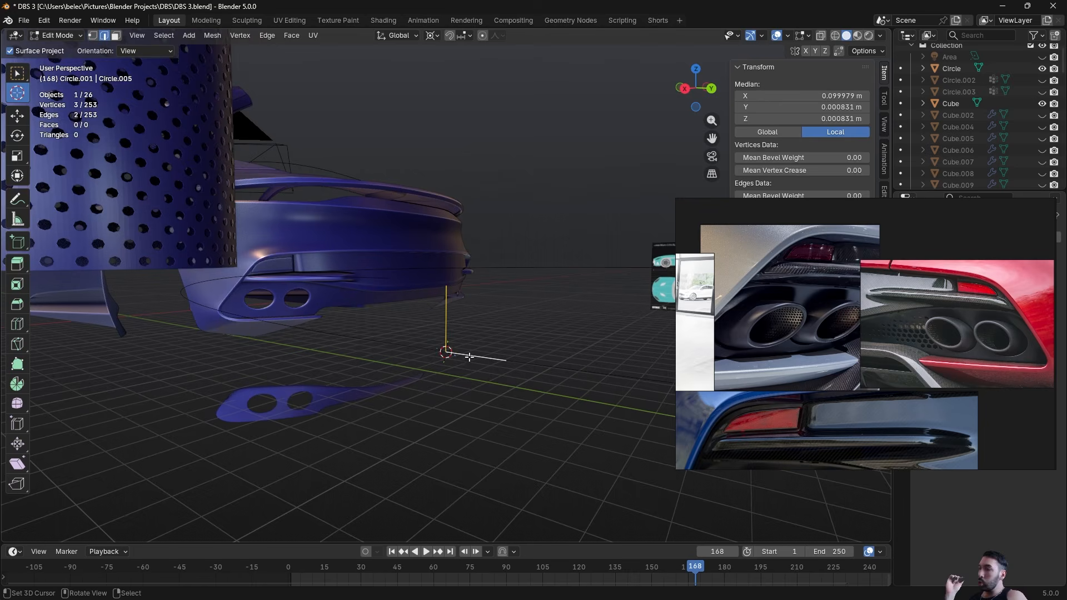
middle_click_drag(470, 361, 472, 343)
scroll(464, 308, "down", 1)
Snap the 3D cursor to the raised vertex at the upper end of the vertical guide edge
key("1")
right_click(447, 286)
key("shift+s")
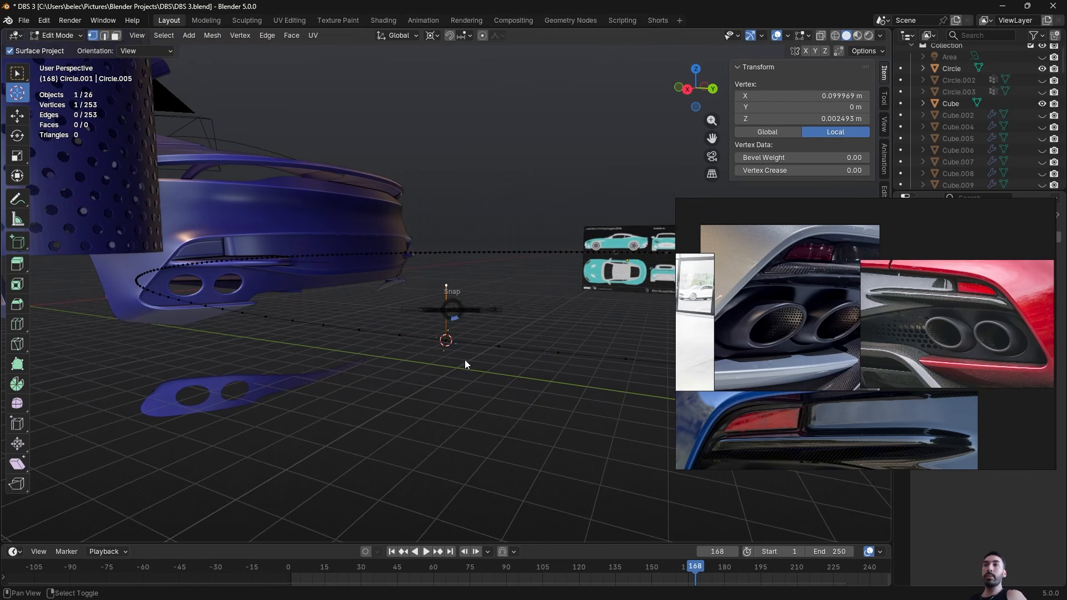
left_click(465, 364)
Extrude the circle without the raised vertex in place and scale it to 0 along Z at the 3D cursor's height
key("a")
right_click(447, 286, "shift")
key("e")
right_click(447, 285)
type("sz")
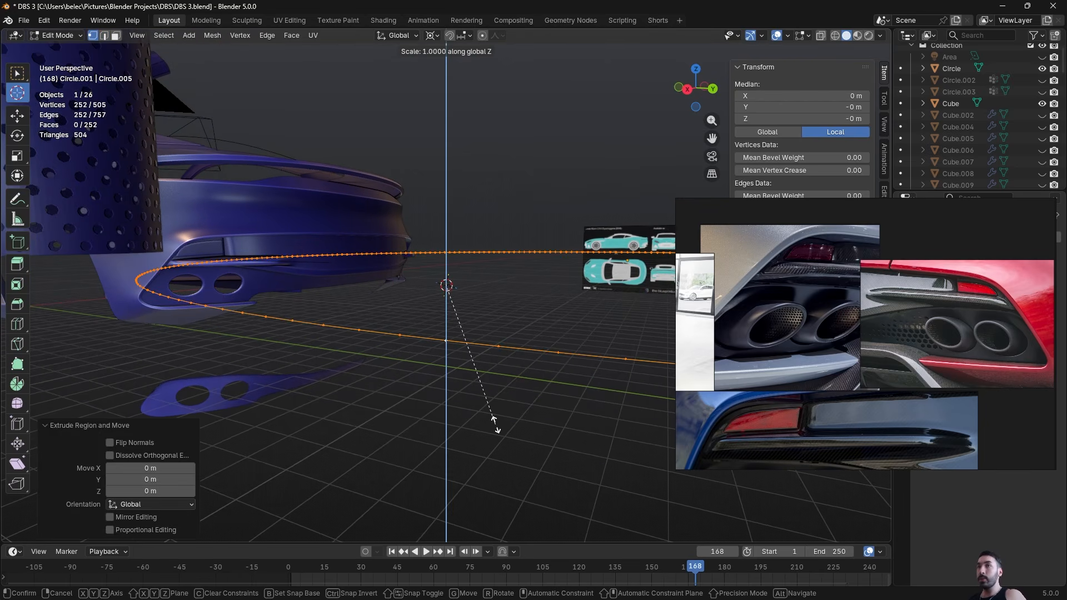
type("0")
key("Return")
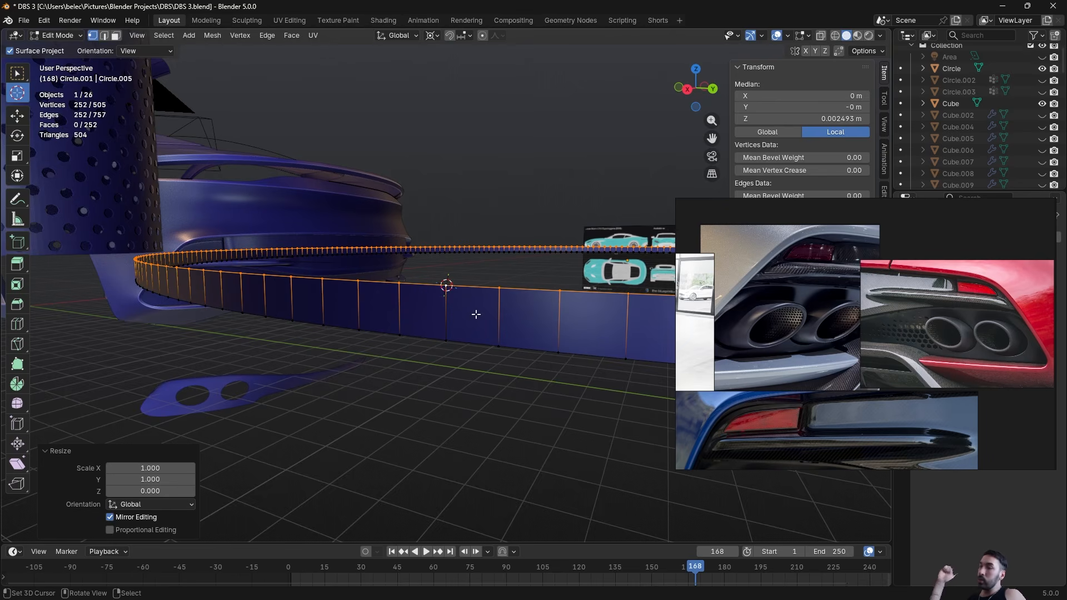
Compare the vertical and horizontal edges of a band face next to the 3D cursor to check that it is square
middle_click_drag(453, 300, 472, 310)
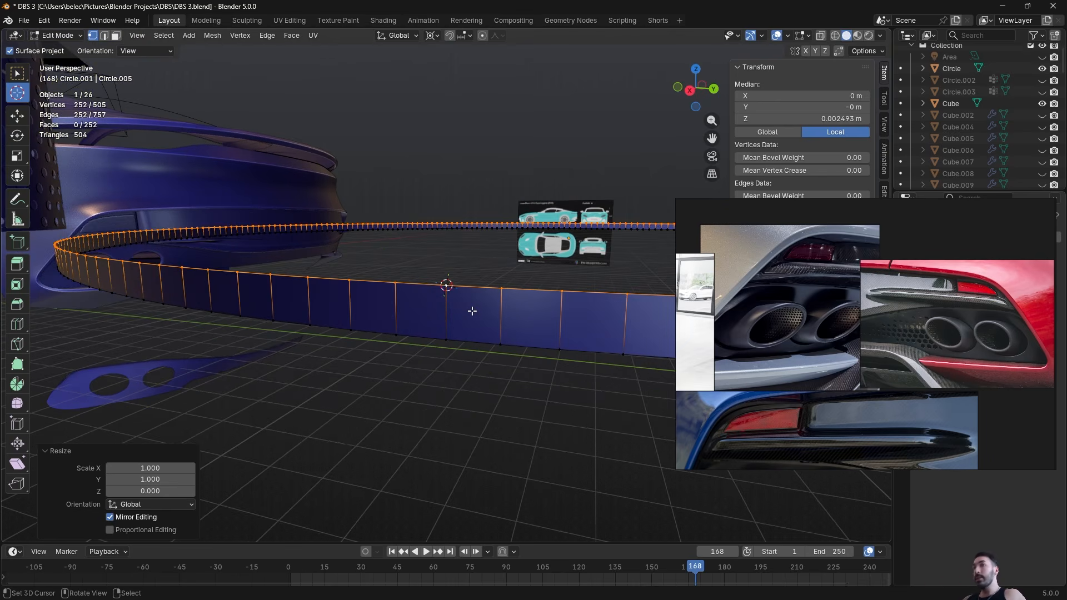
key("3")
right_click(472, 311)
key("g")
right_click(476, 335)
key("2")
right_click(454, 315)
right_click(468, 292, "shift")
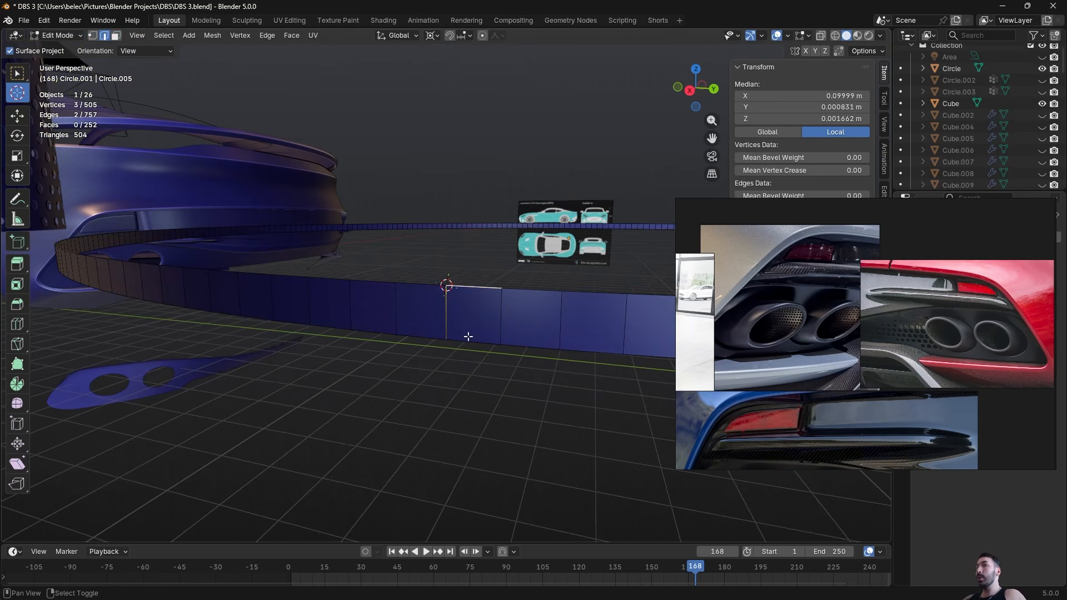
Merge all of the band's vertices by distance and check the guide vertex and adjoining faces
key("a")
key("m")
key("b")
scroll(466, 355, "down", 2)
scroll(467, 355, "up", 3)
middle_click_drag(466, 355, 456, 339)
key("alt+a")
key("1")
right_click(448, 292)
key("3")
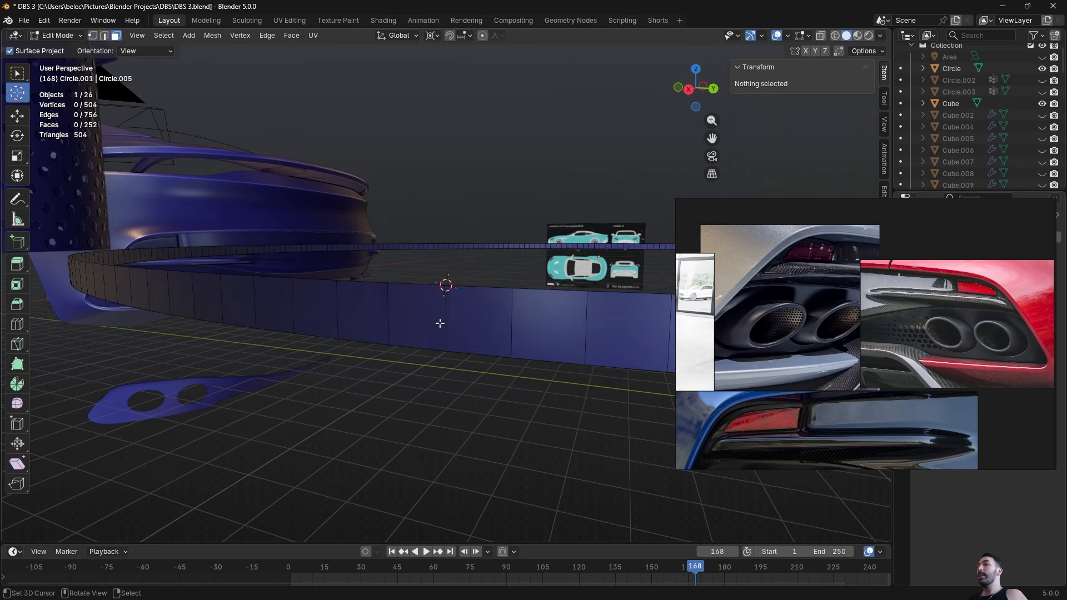
right_click(439, 323)
key("a")
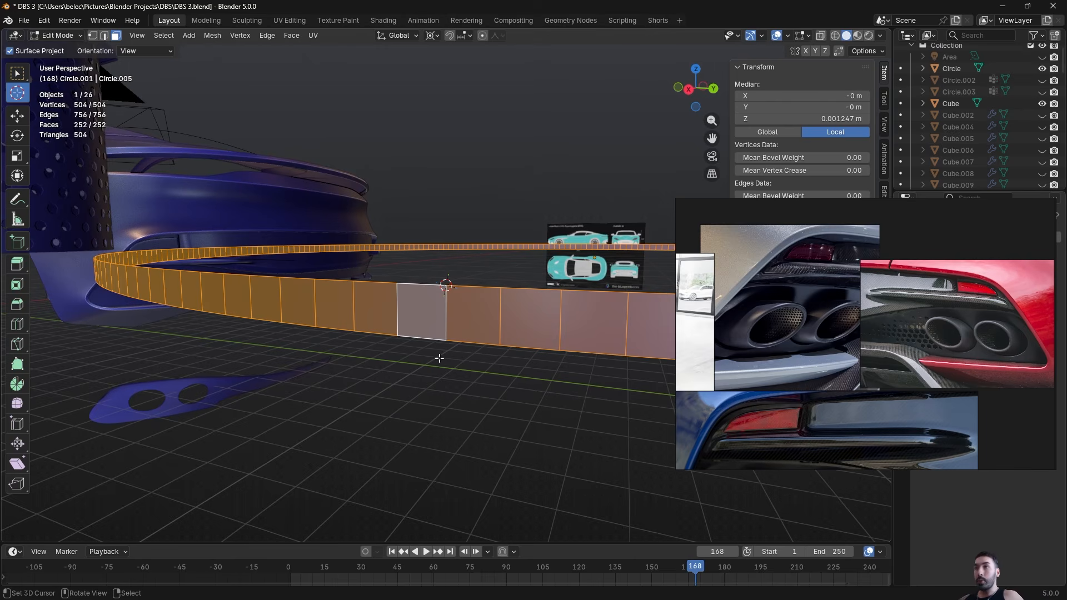
scroll(462, 393, "down", 2)
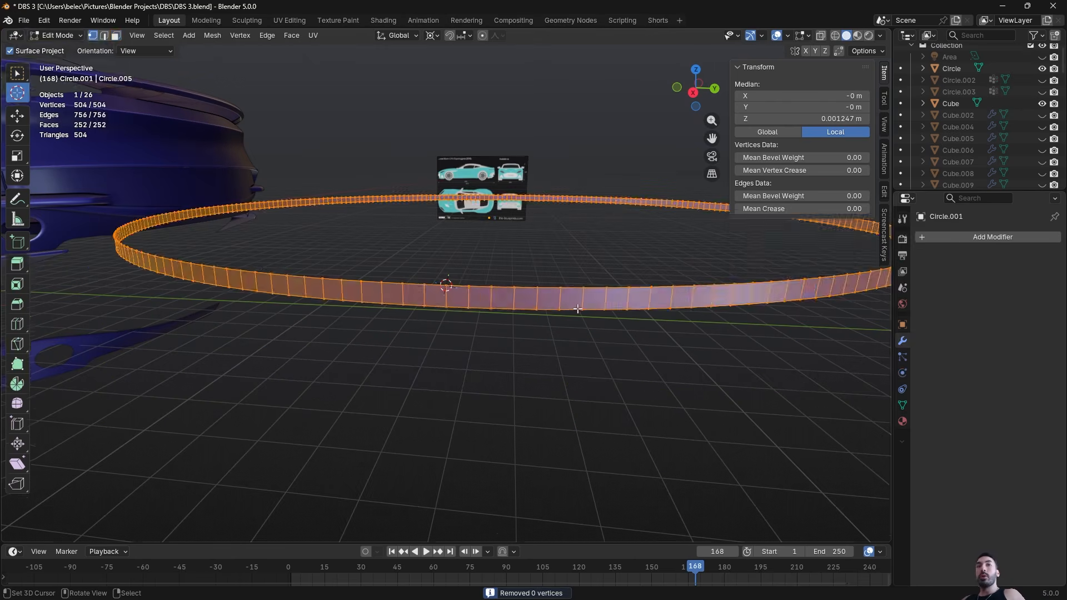
Return the band to Object Mode and add an Array (Legacy) modifier to it
key("Tab")
left_click(967, 238)
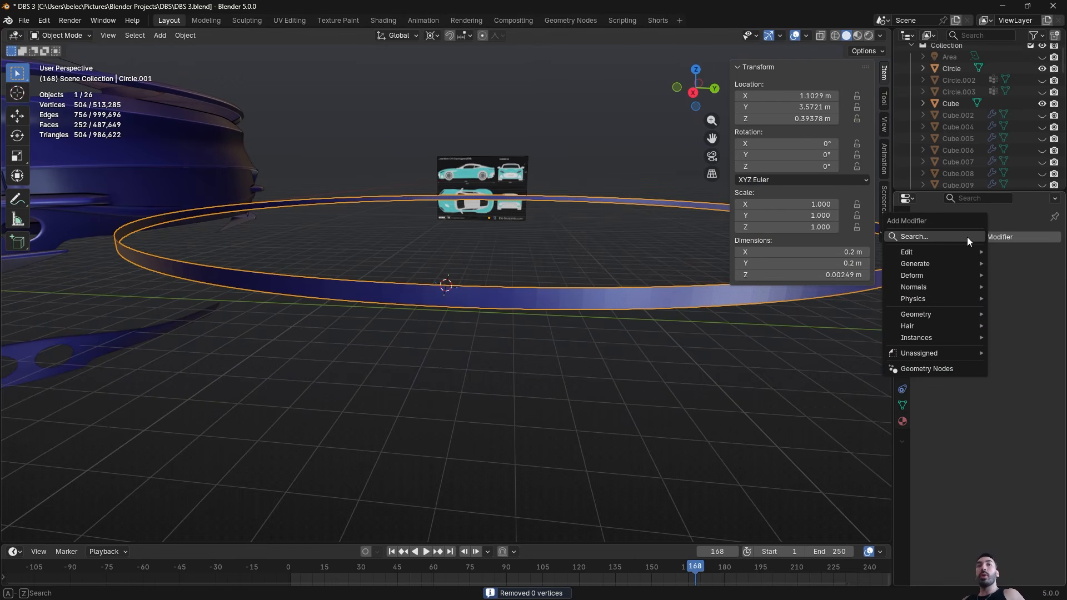
mouse_move(915, 265)
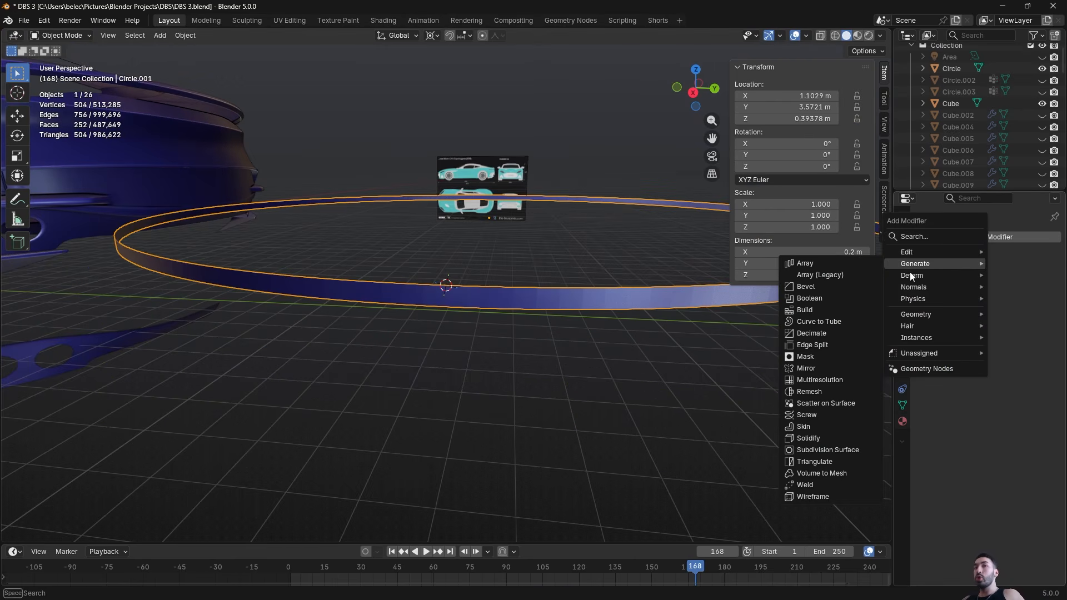
left_click(823, 275)
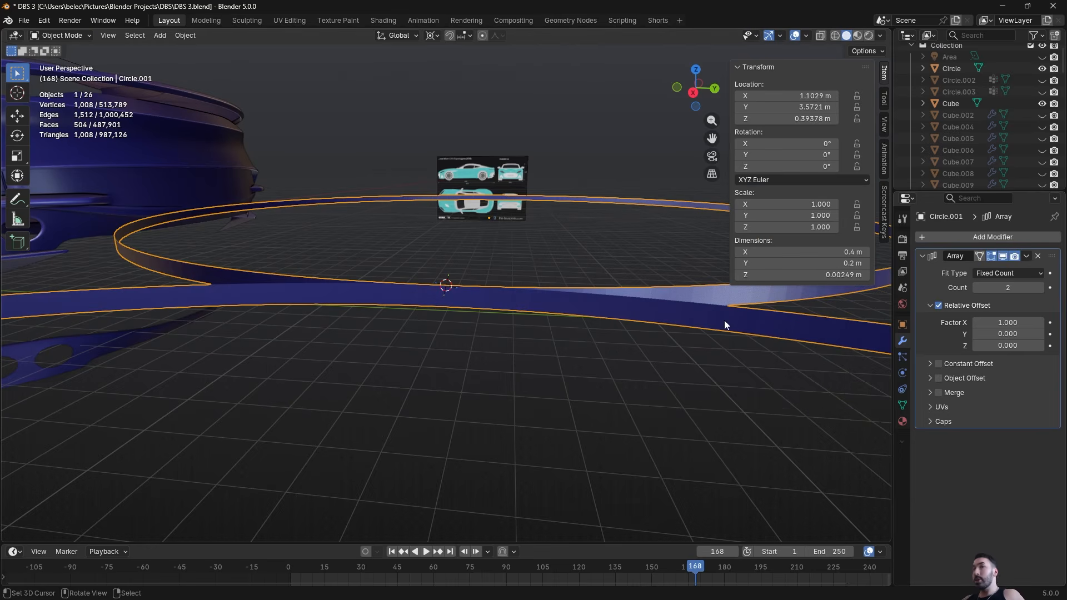
Try the newer Array modifier on the band for comparison and remove it again
left_click(959, 238)
mouse_move(959, 238)
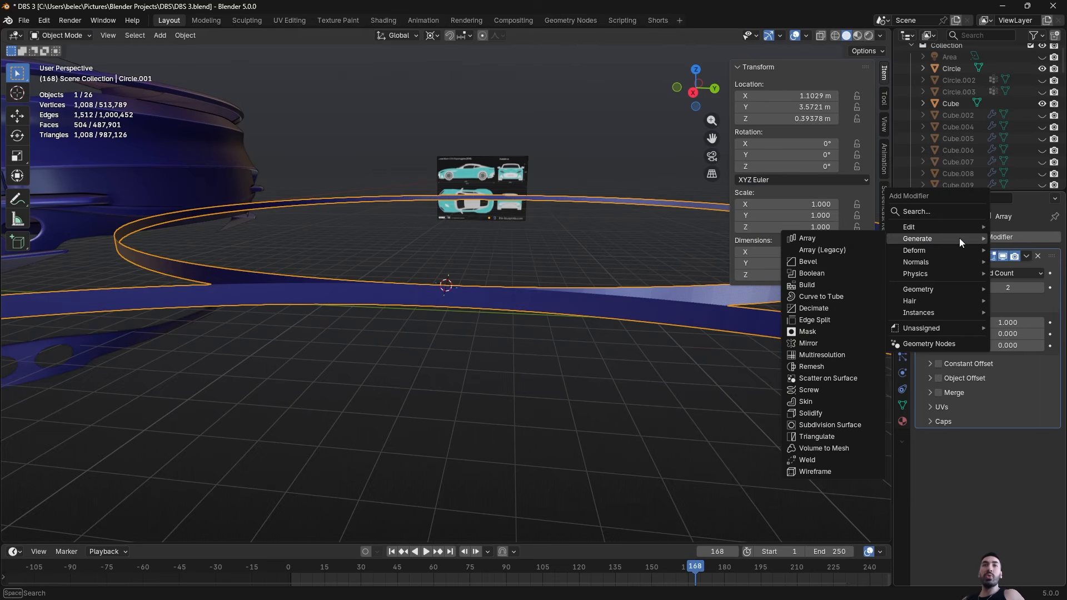
left_click(832, 240)
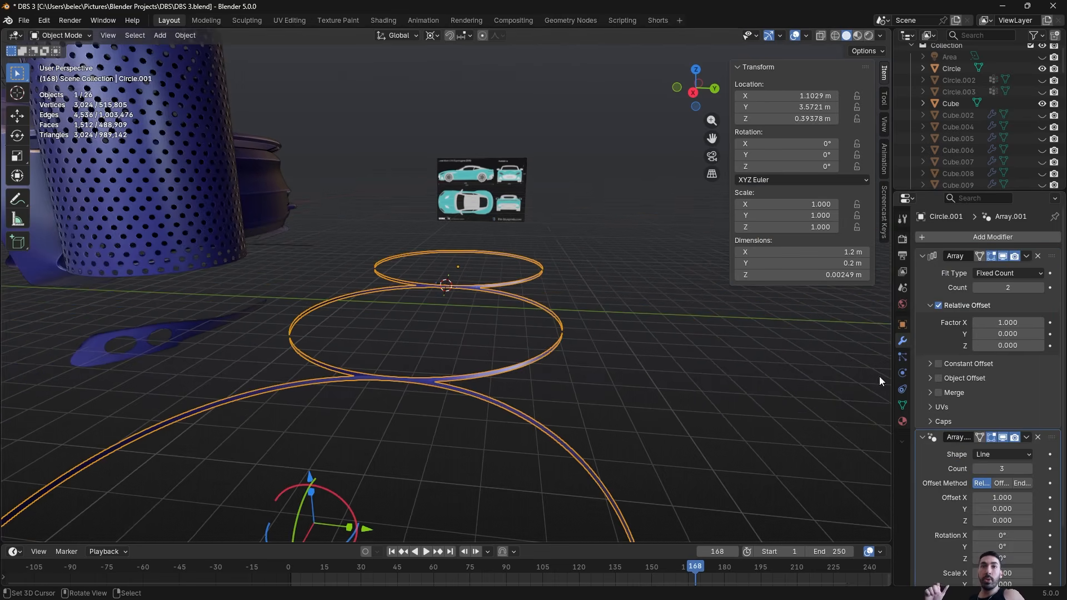
scroll(975, 456, "down", 3)
left_click(1038, 375)
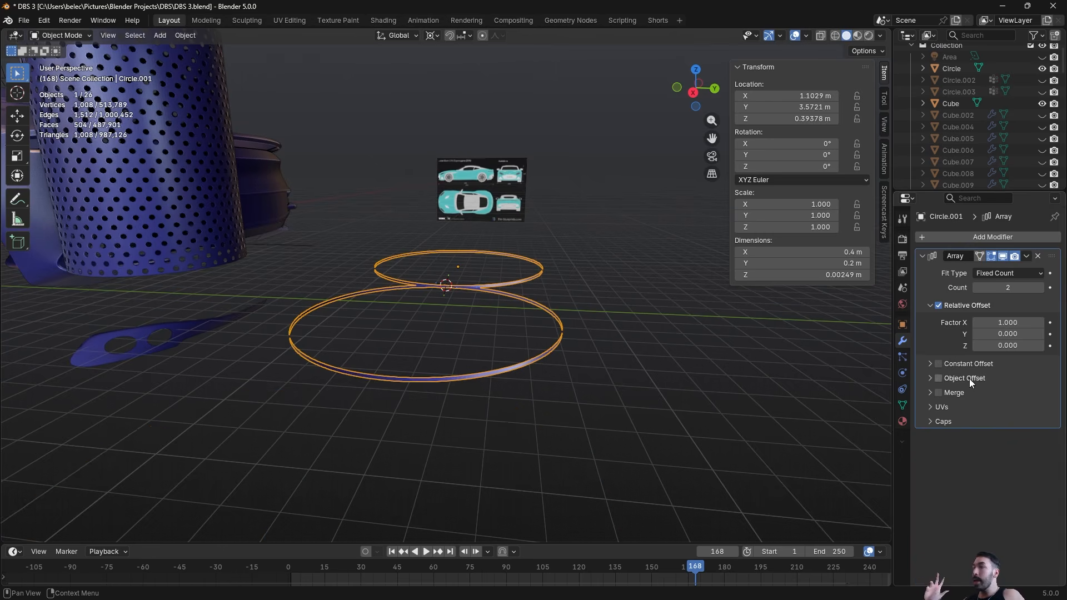
Set the array's relative offset to 0 on X and 1 on Z so the copies stack vertically
scroll(556, 357, "down", 1)
middle_click_drag(556, 357, 532, 361)
scroll(748, 352, "up", 9)
left_click(1020, 333)
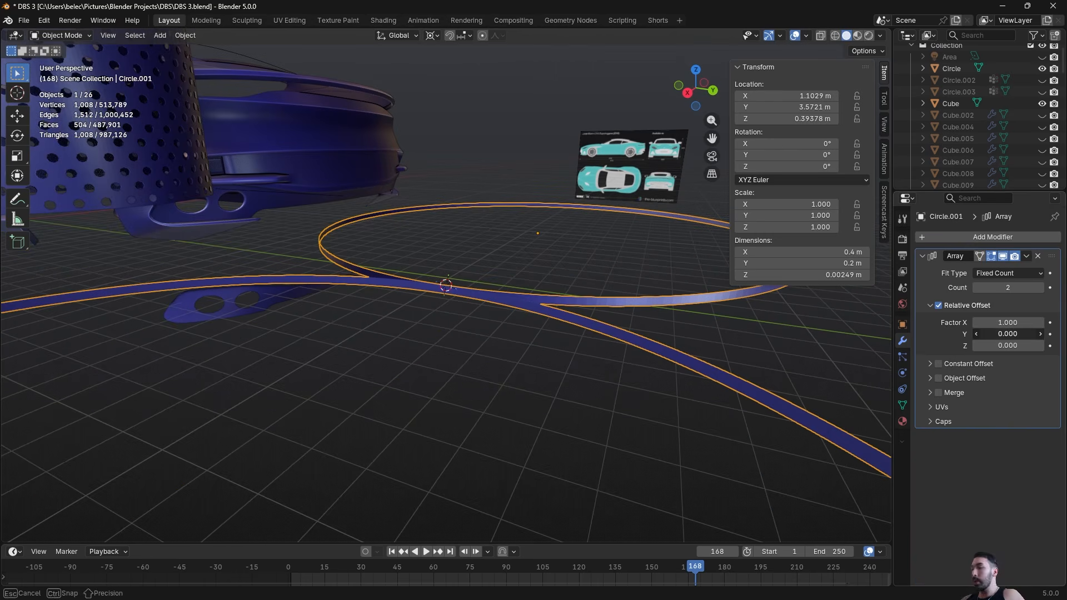
left_click(1018, 313)
left_click(1012, 345)
type("1")
key("Return")
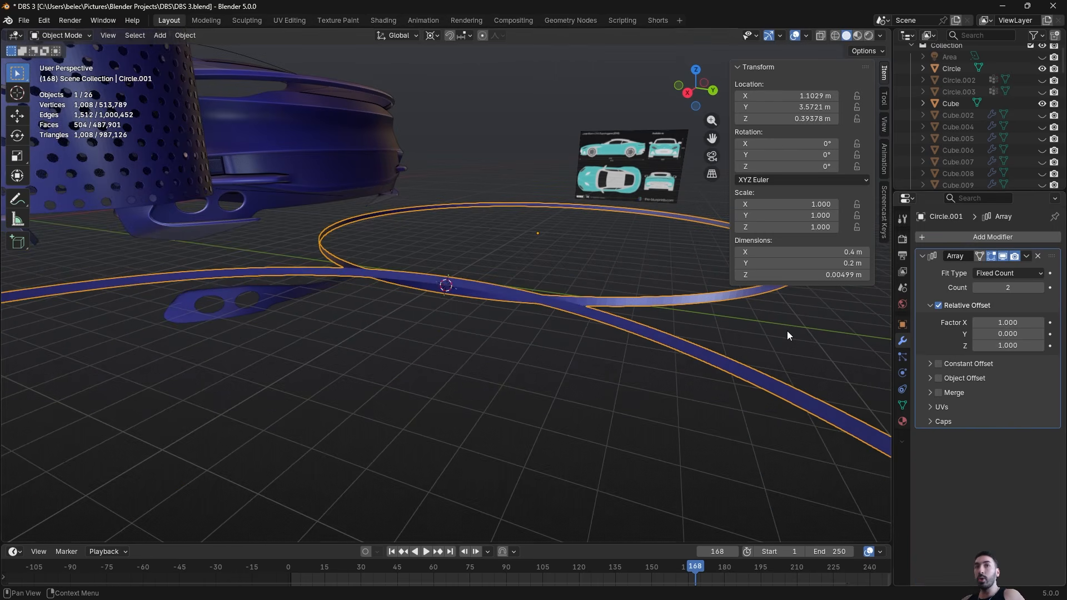
left_click(1005, 322)
type("0")
key("Return")
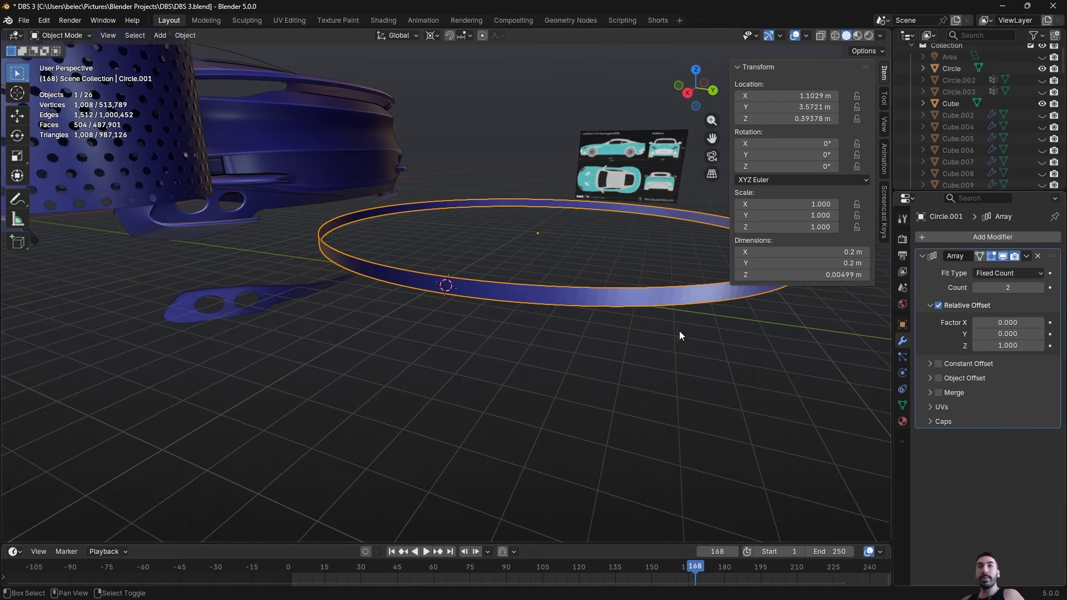
Raise the array count to 4 and apply the modifier
left_click(1038, 287)
left_click(1038, 287)
middle_click_drag(751, 312, 775, 311)
key("shift+z")
key("ctrl+a")
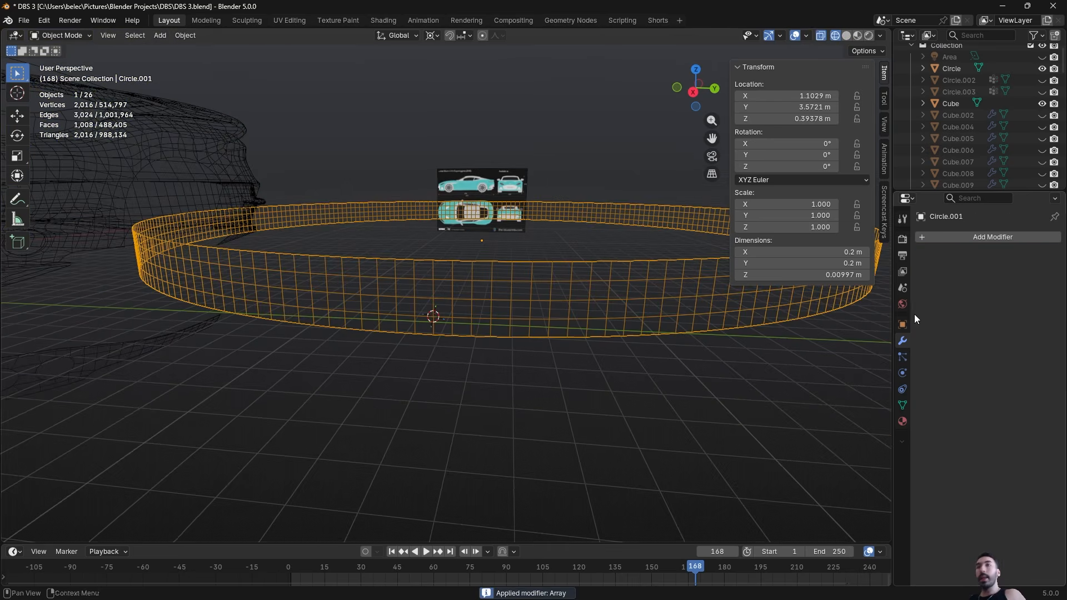
Merge the stacked rings' vertices by distance in Edit Mode
key("Tab")
key("shift+z")
middle_click_drag(502, 319, 493, 309)
key("m")
key("b")
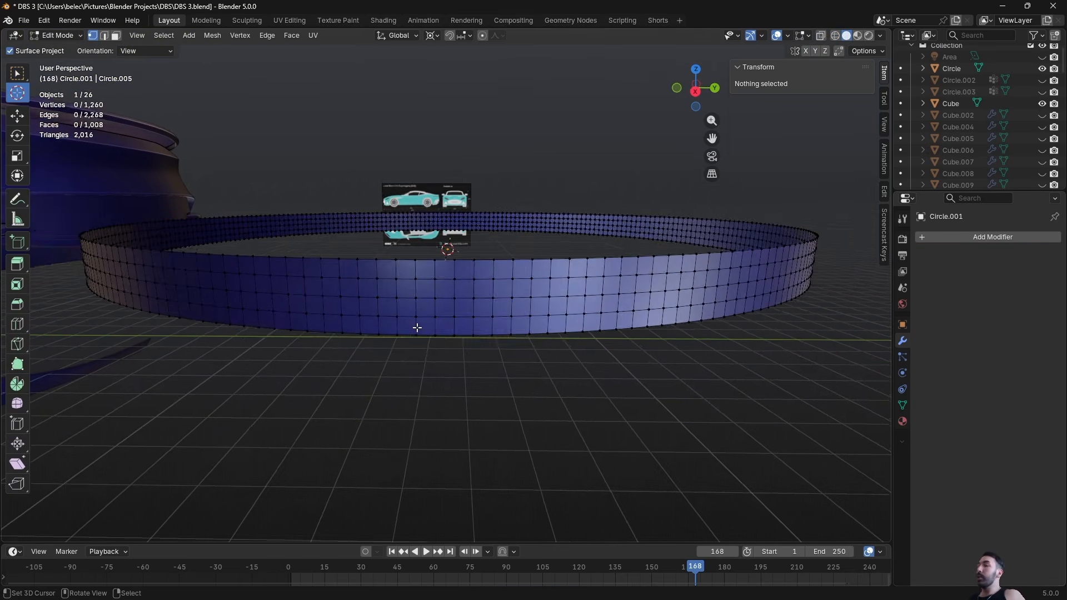
scroll(417, 328, "up", 1)
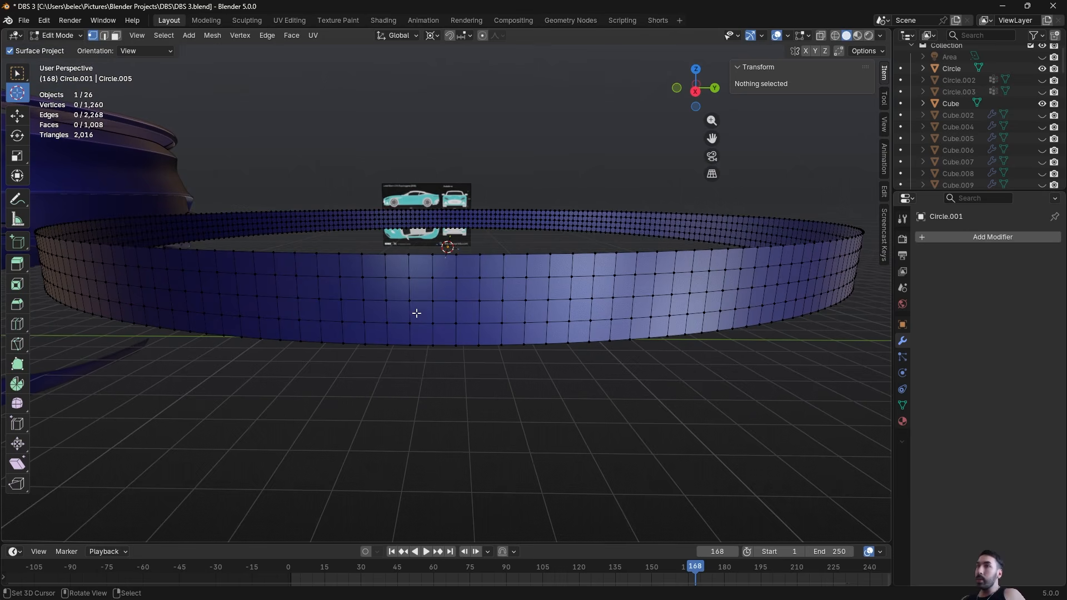
Try the LoopTools Circle operation on two vertices six columns apart in the band's middle row, and undo it
left_click(412, 300)
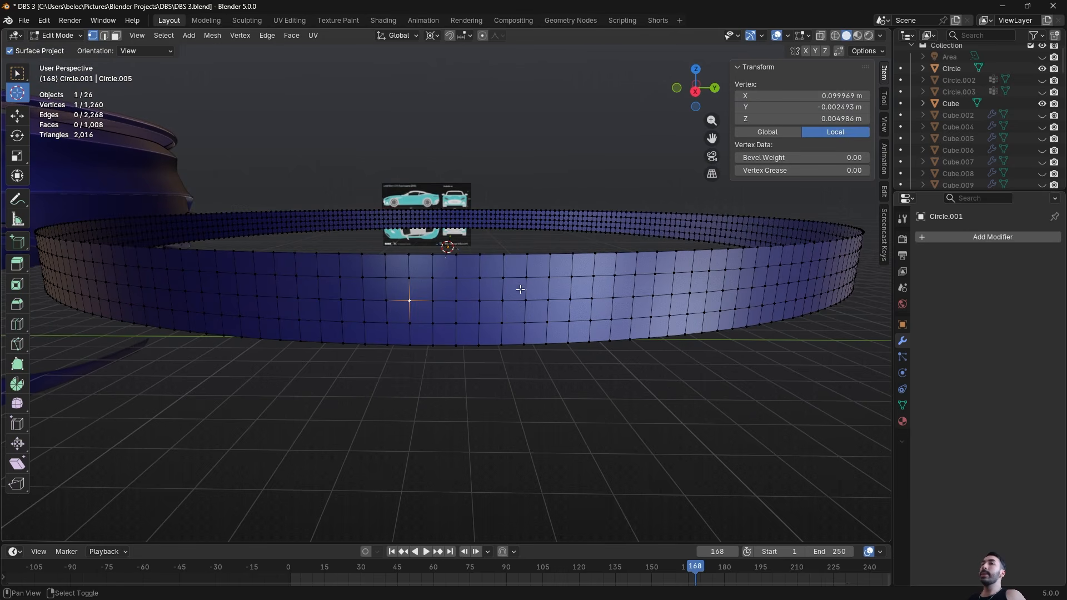
left_click(548, 300, "shift")
right_click(548, 299)
mouse_move(616, 291)
left_click(665, 304)
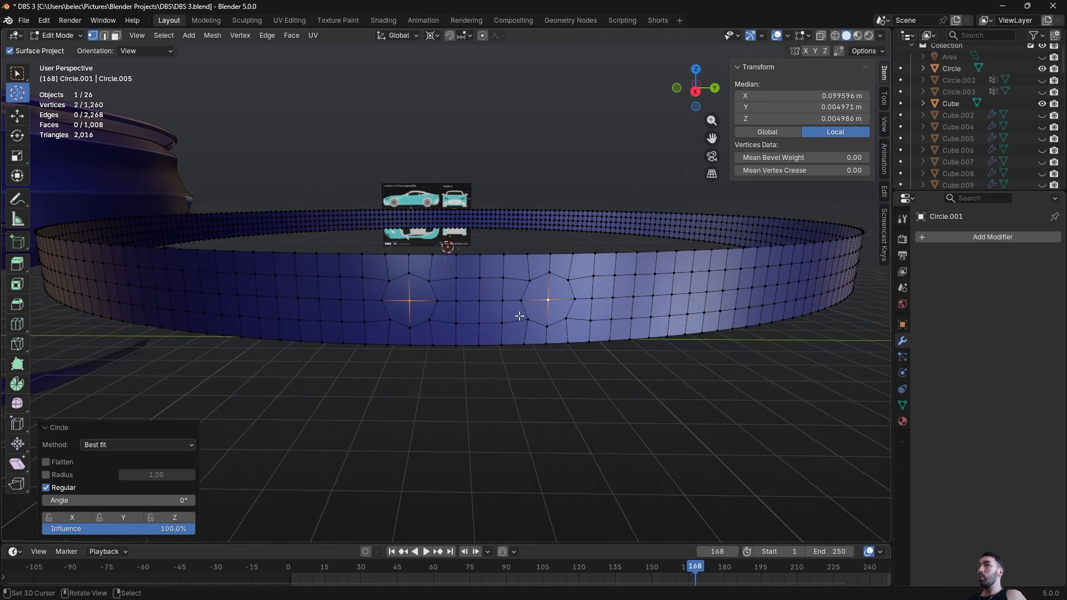
middle_click_drag(519, 316, 457, 304)
key("ctrl+z")
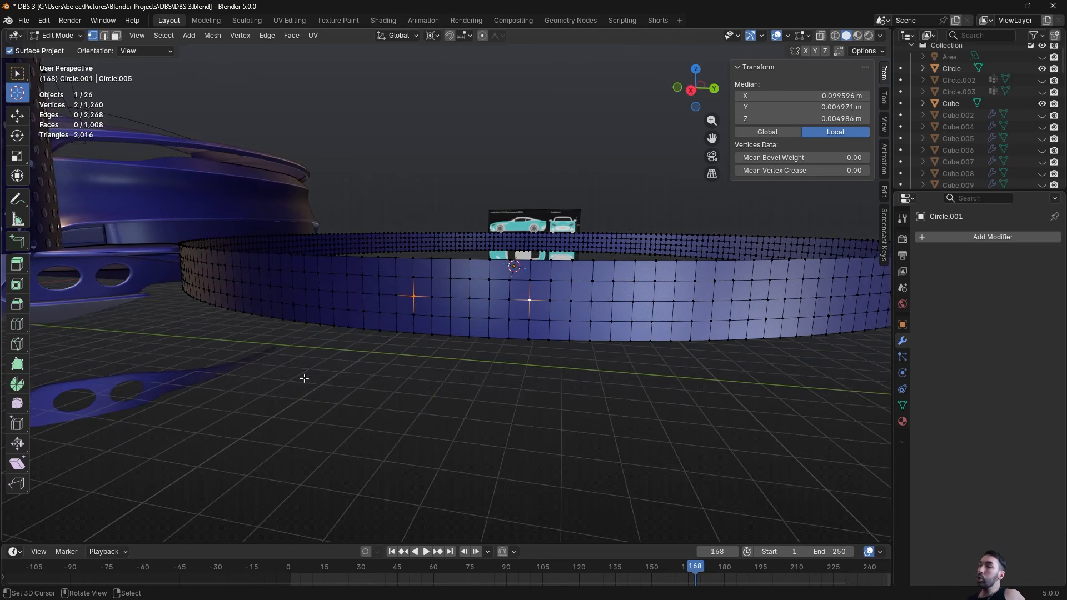
Select the band's middle edge loop and apply Checker Deselect to keep one vertex selected and five deselected around it
left_click(432, 303, "alt")
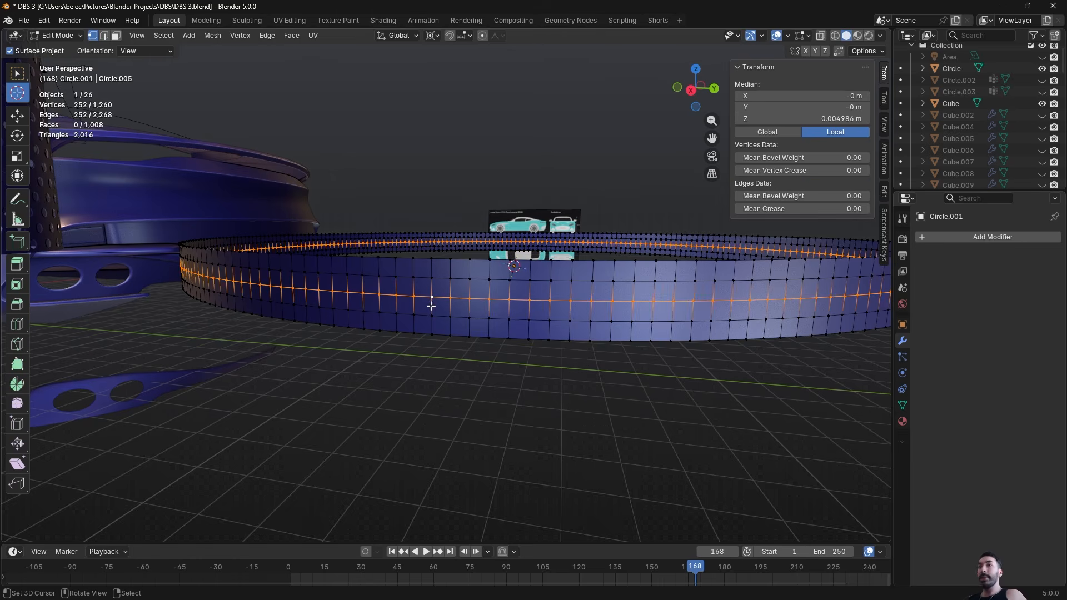
middle_click_drag(431, 305, 356, 300)
left_click(164, 35)
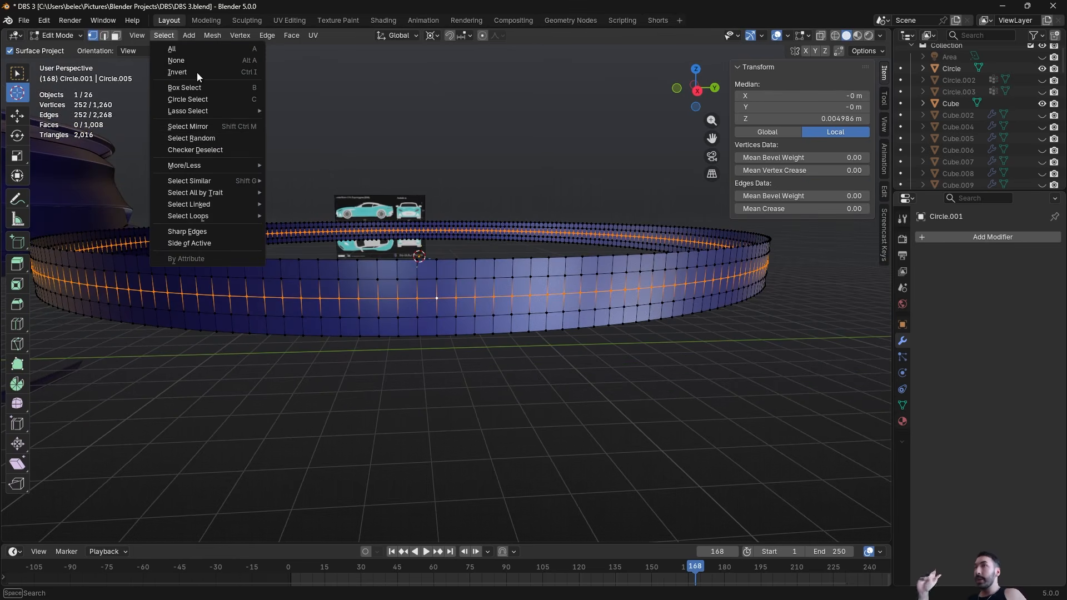
left_click(196, 150)
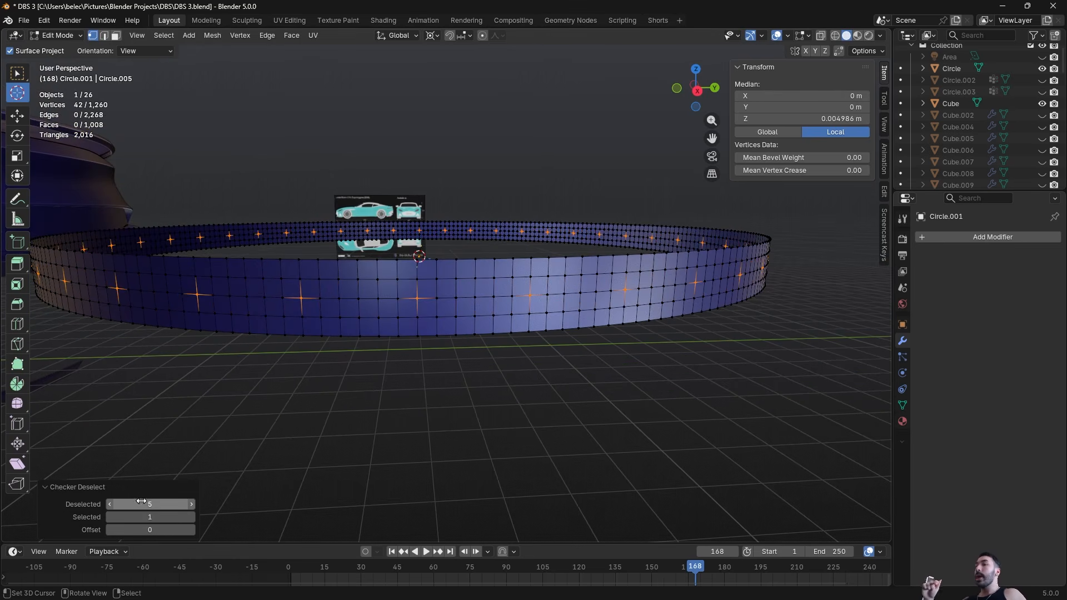
Try Checker Deselect with a Deselected value of 1, return it to 5, and check the spacing around the band
left_click_drag(141, 502, 109, 502)
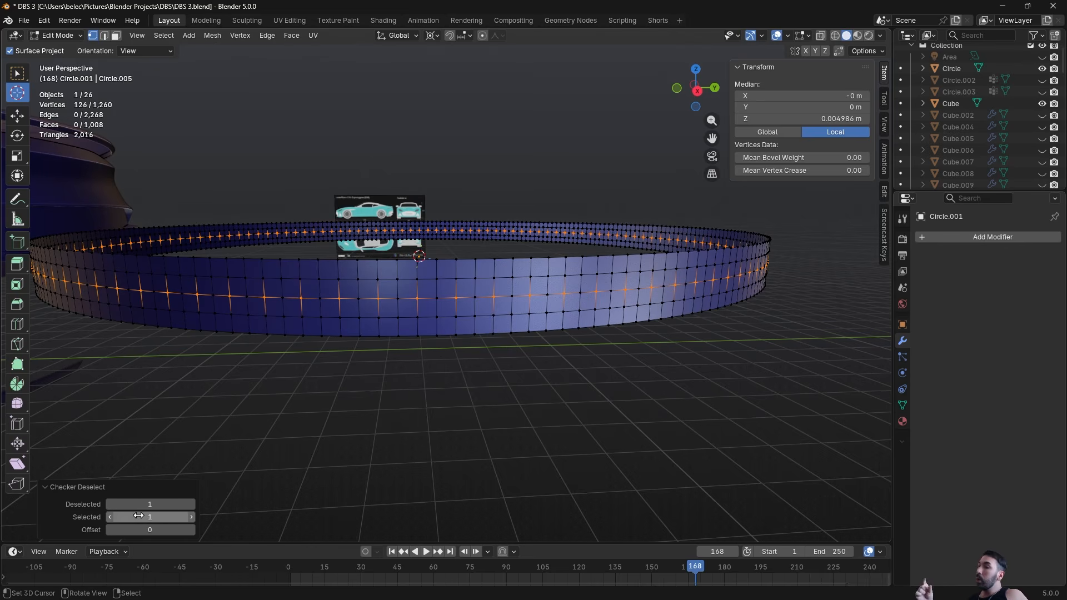
left_click(192, 504)
left_click(192, 504)
left_click(192, 504)
left_click(192, 504)
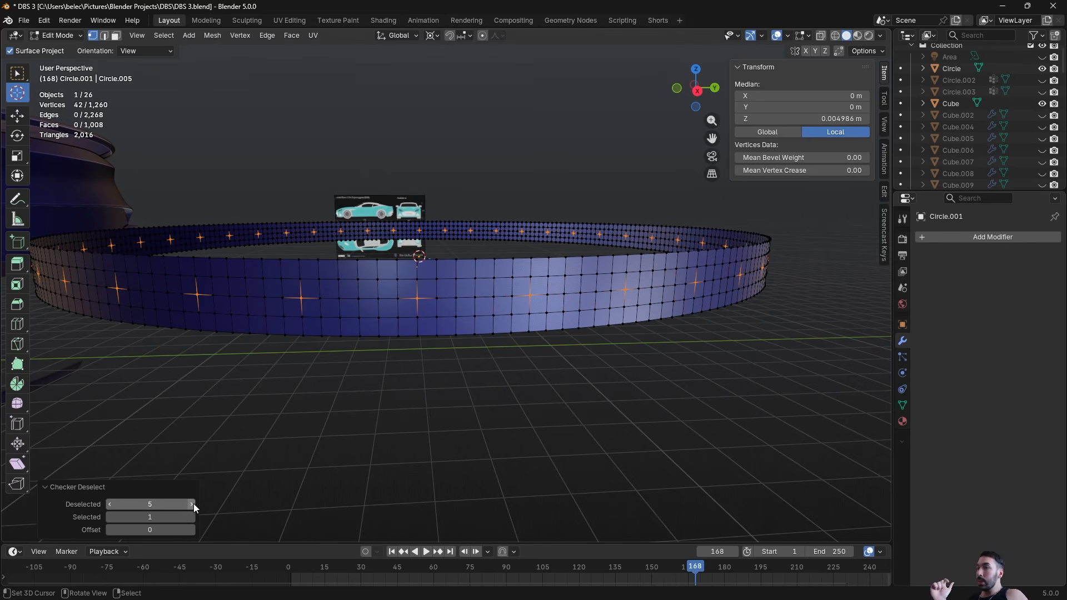
middle_click_drag(419, 302, 407, 299)
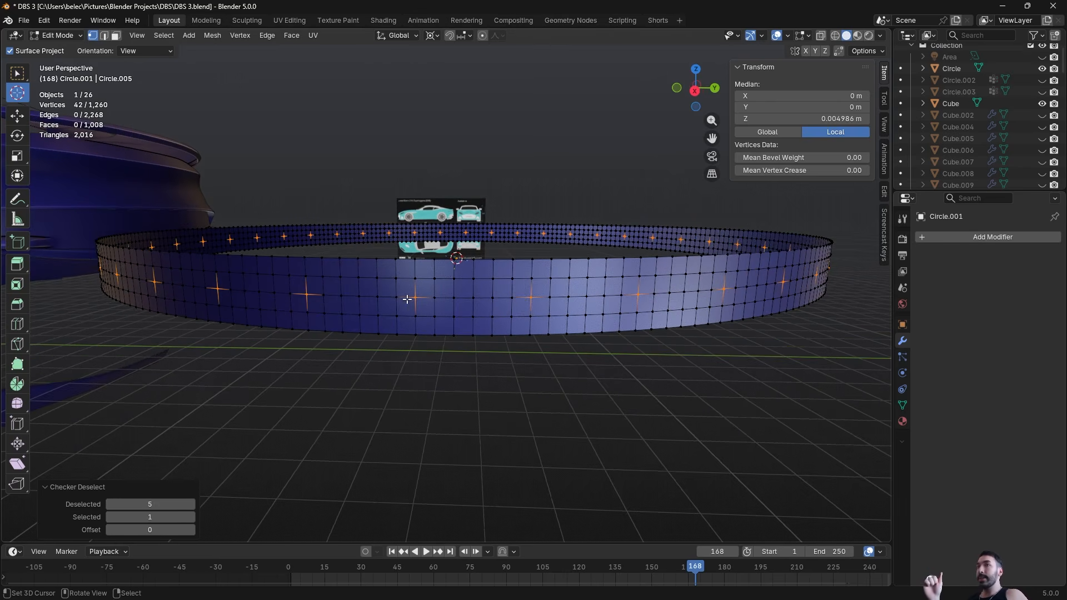
middle_click_drag(532, 307, 508, 310)
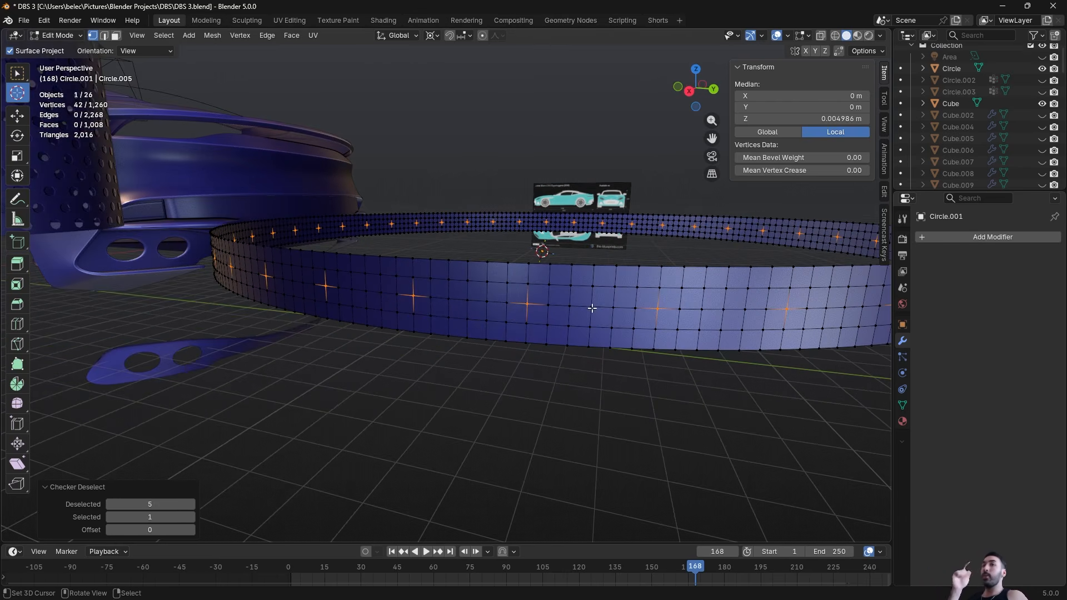
middle_click_drag(624, 313, 610, 315)
scroll(695, 320, "down", 1)
middle_click_drag(691, 335, 681, 337)
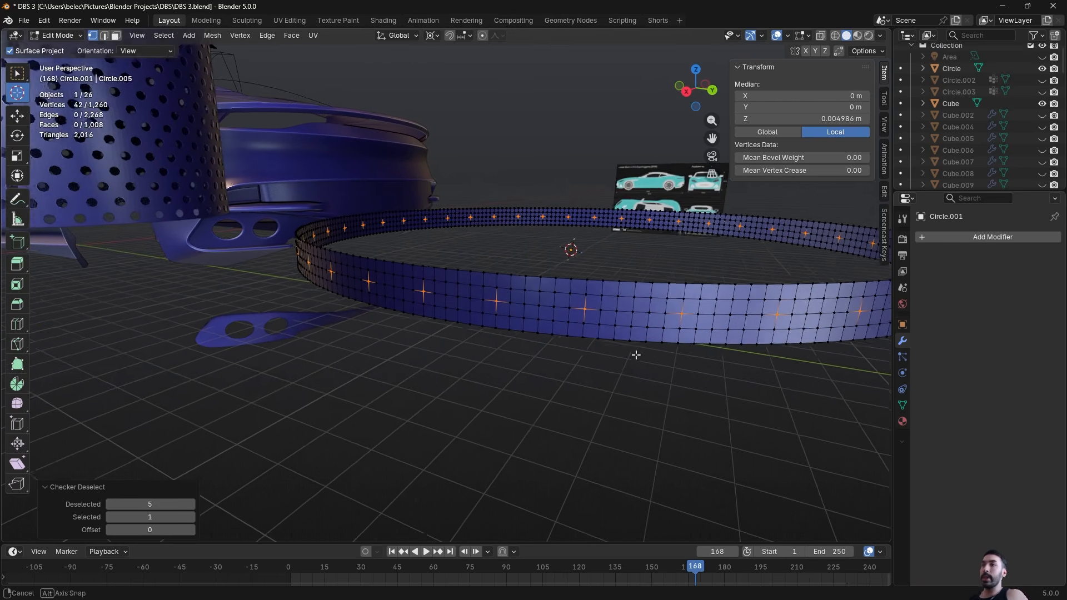
Try Checker Deselect offsets of 3 and 1 on the middle row and return the offset to 0
left_click(192, 530)
left_click(192, 529)
left_click(192, 530)
middle_click_drag(369, 376, 374, 335)
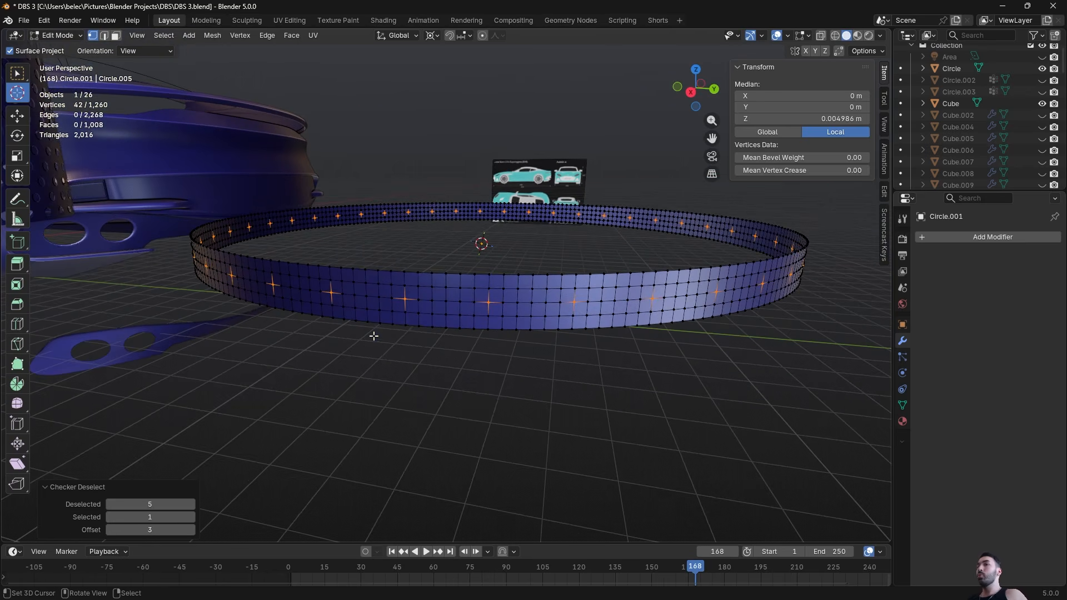
left_click(108, 533)
left_click(109, 534)
left_click(110, 533)
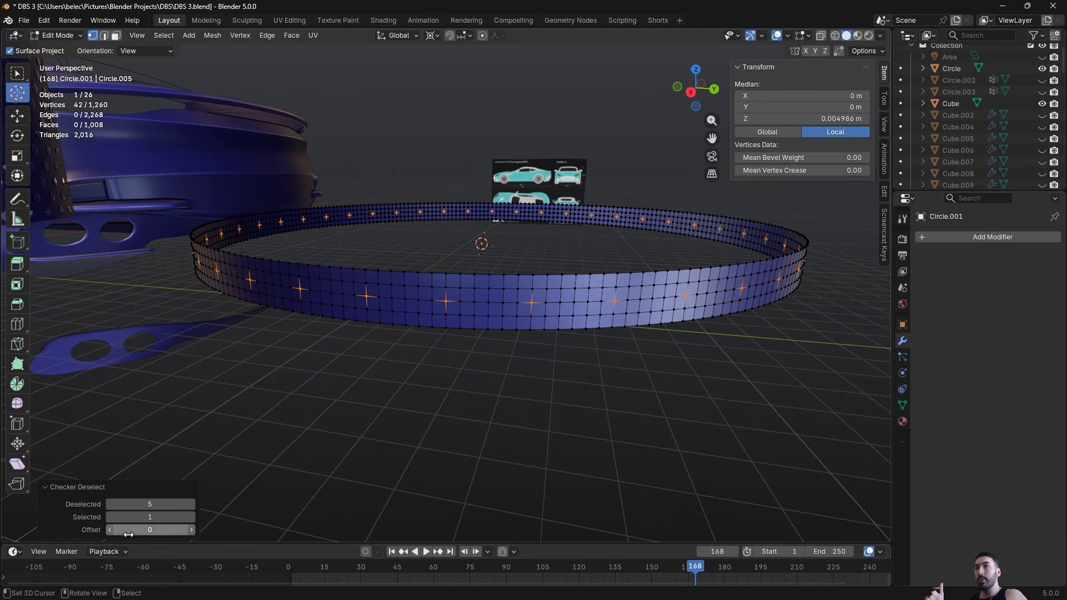
middle_click_drag(464, 360, 442, 355)
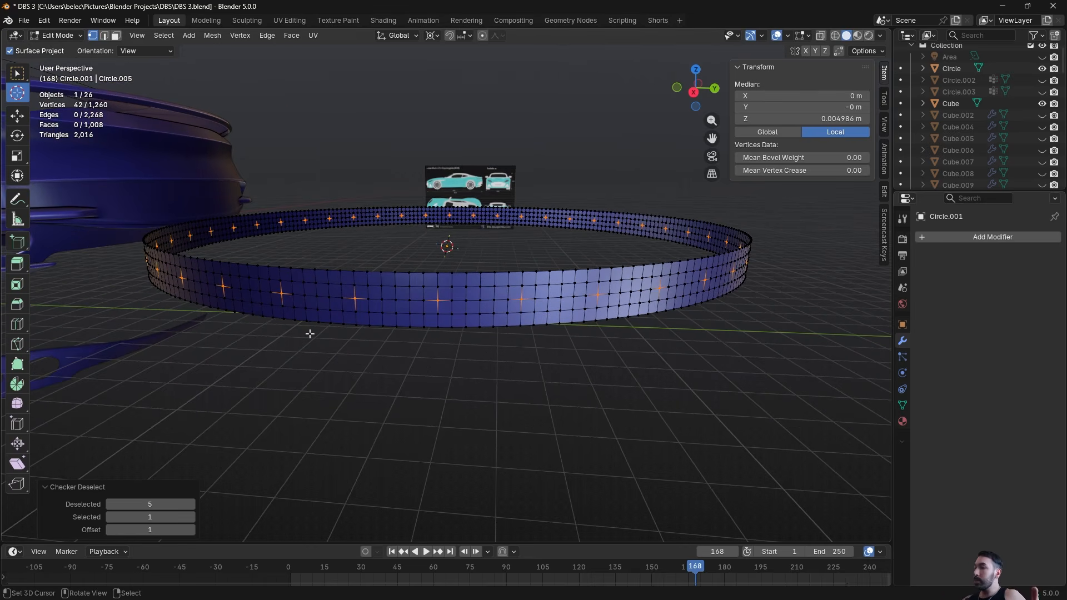
left_click(109, 529)
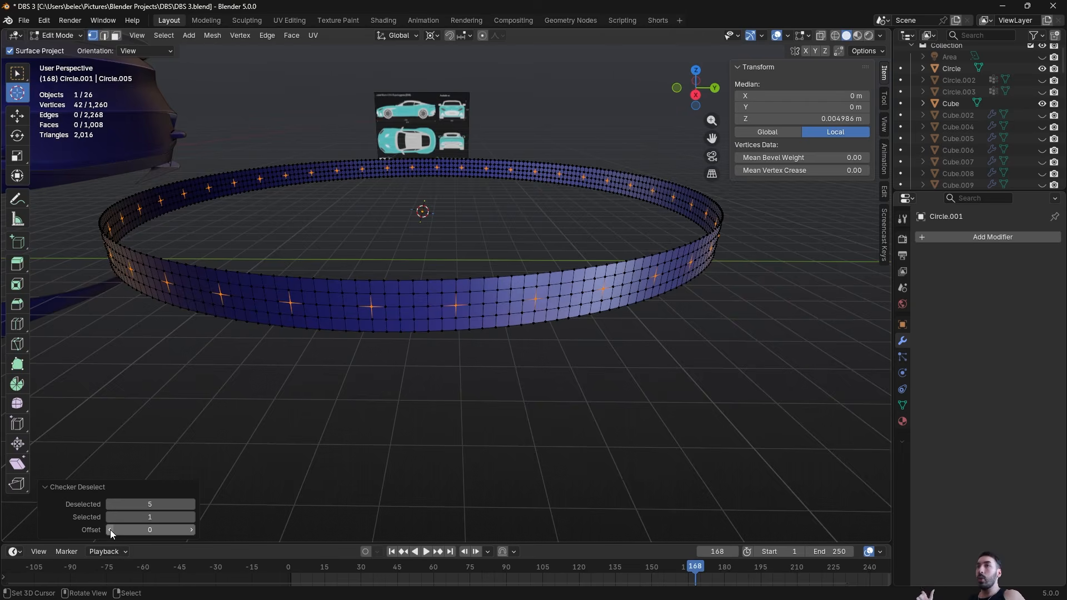
Apply the LoopTools Circle operation to the evenly spaced middle-row vertices to form round outlines around them
middle_click_drag(375, 356, 415, 307)
key("shift+z")
middle_click_drag(348, 240, 376, 255)
right_click(350, 254)
mouse_move(350, 256)
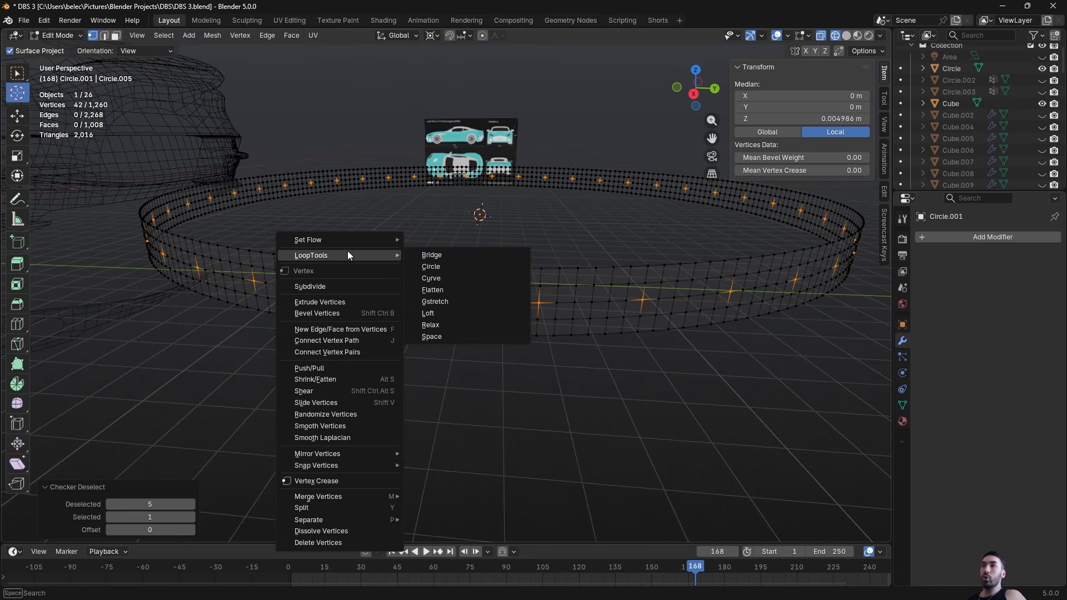
left_click(445, 268)
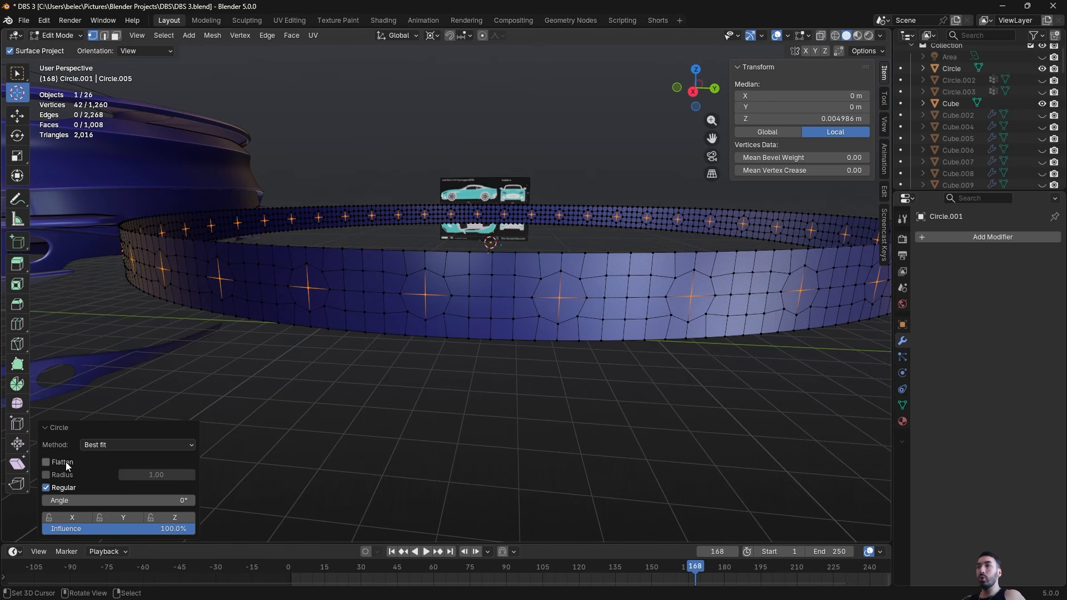
Delete the vertices at the circle centres to open the holes, and save the file from Object Mode
middle_click_drag(311, 424, 319, 424)
scroll(319, 424, "up", 1)
key("x")
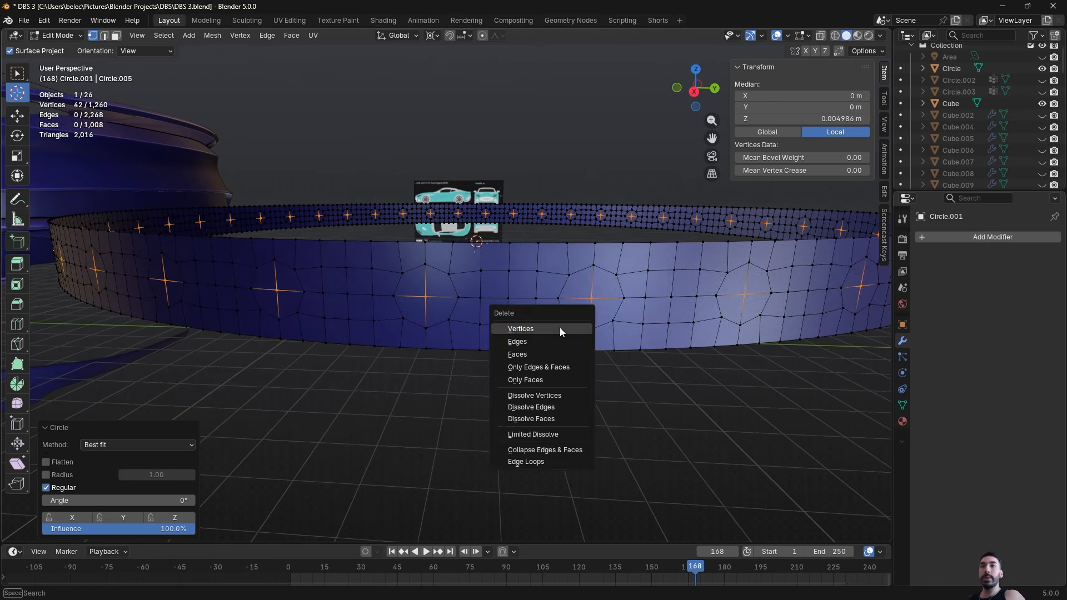
left_click(559, 328)
scroll(424, 324, "down", 5)
key("Tab")
mouse_move(482, 309)
middle_mouse_down()
mouse_move(406, 309)
mouse_move(512, 316)
mouse_move(462, 307)
middle_mouse_up()
key("ctrl+s")
scroll(443, 309, "up", 6)
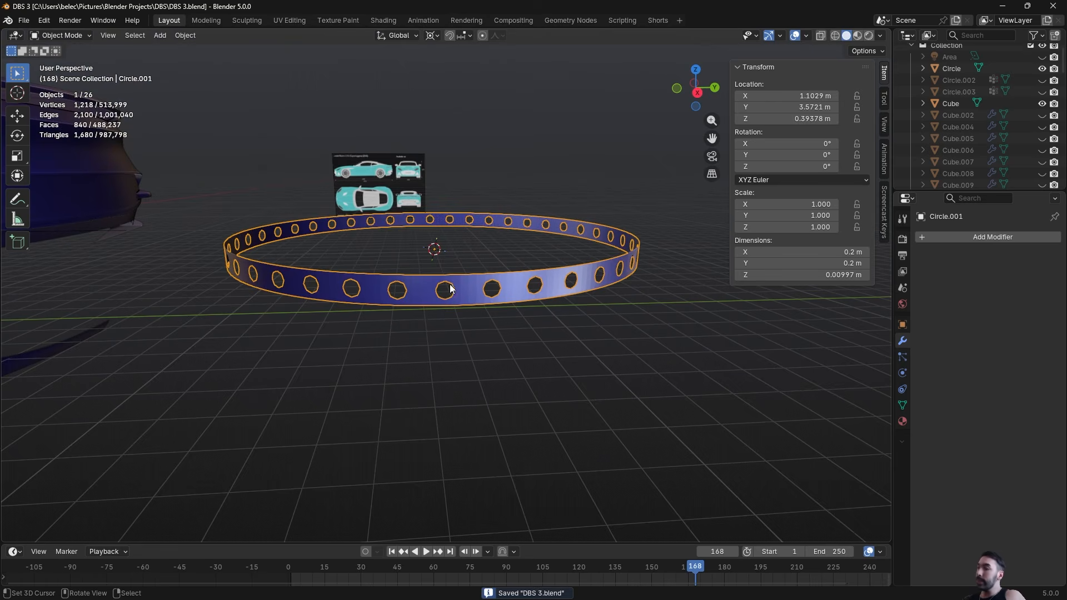
Duplicate the perforated band and place the copy directly above the original along Z
scroll(448, 316, "down", 4)
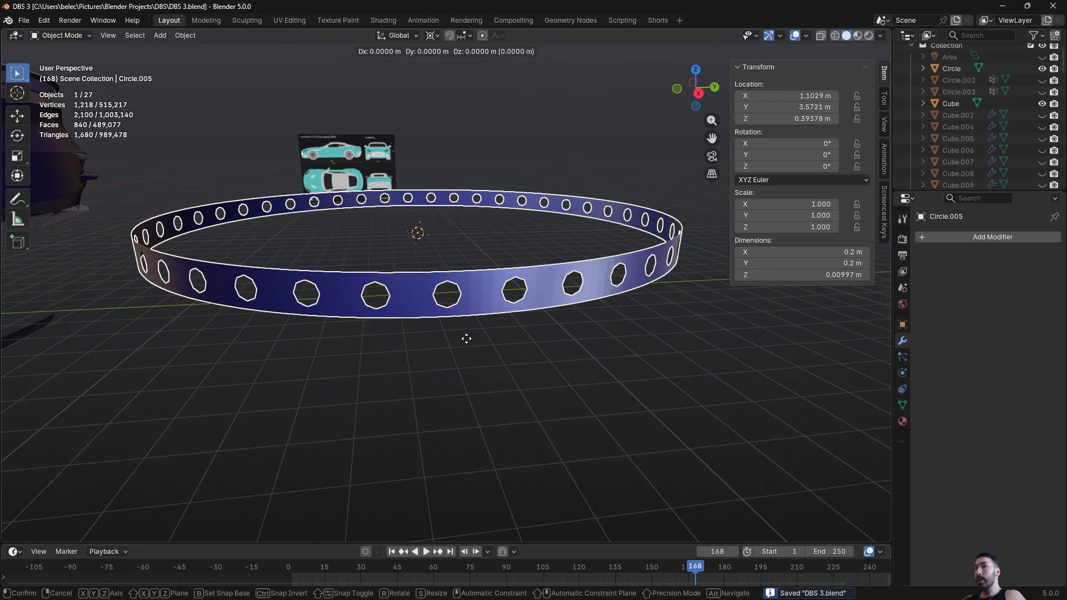
key("shift+d")
key("z")
left_click(474, 309)
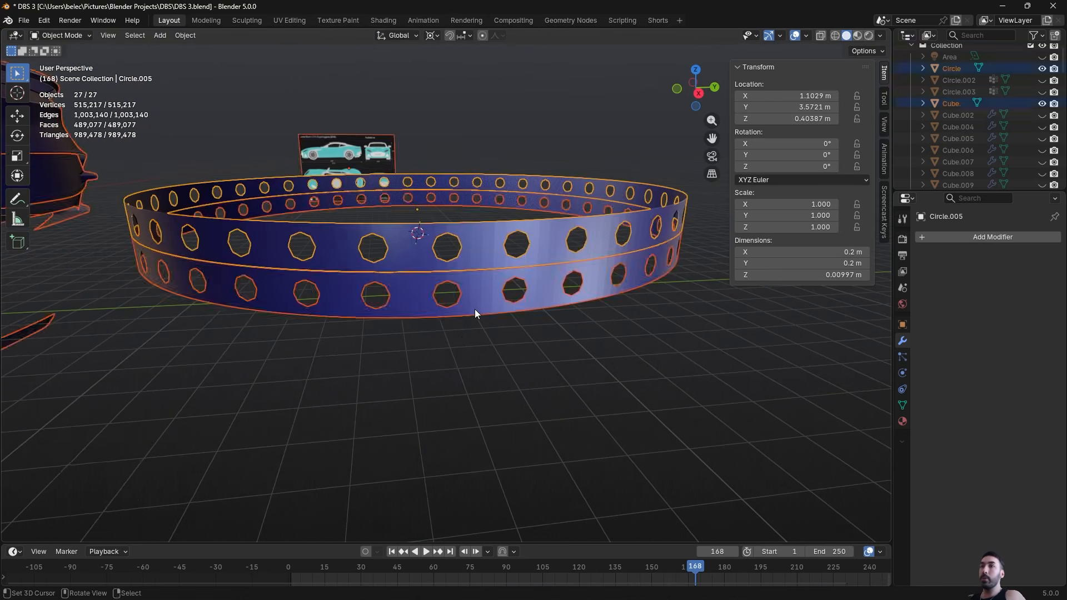
middle_click_drag(475, 309, 434, 236)
scroll(439, 255, "down", 3)
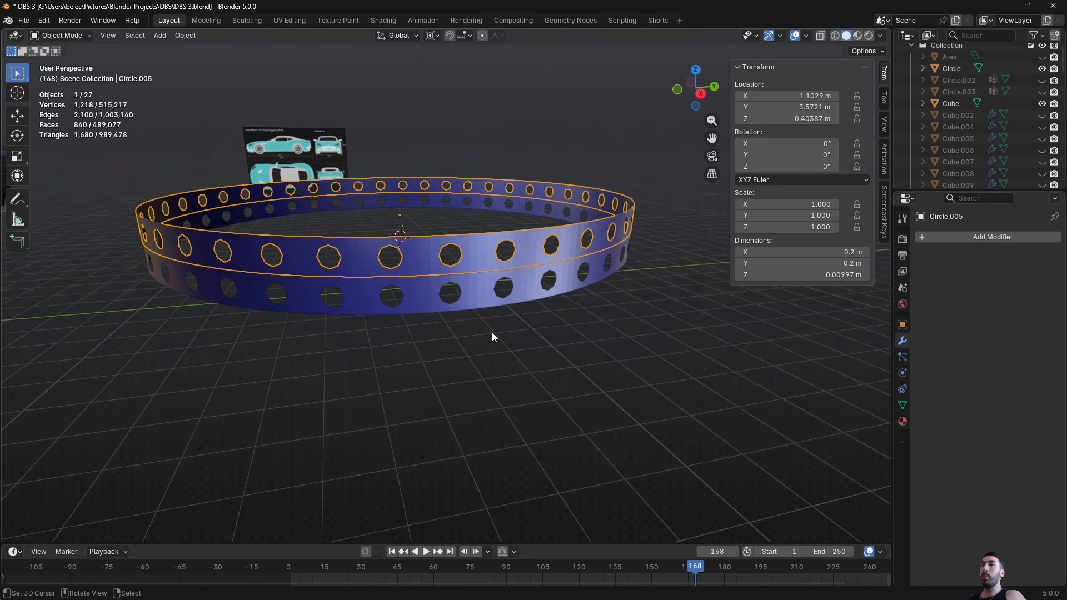
Rotate the upper band about 4.02° around Z so its holes fall between those of the lower band
scroll(493, 333, "up", 4)
key("r")
key("z")
left_click(514, 326)
key("alt+a")
scroll(445, 283, "down", 1)
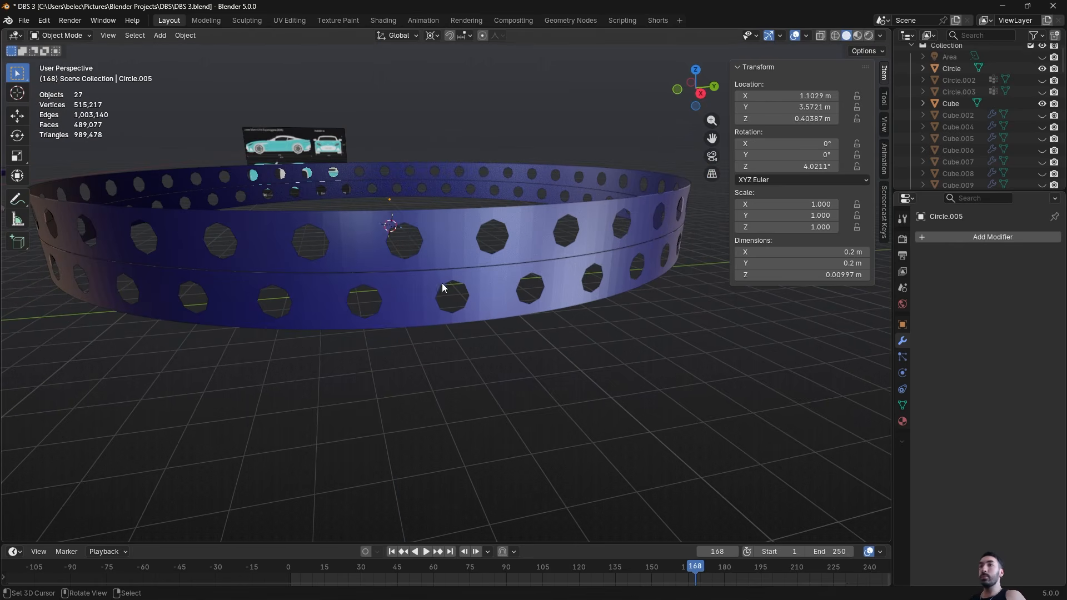
middle_click_drag(407, 232, 429, 283)
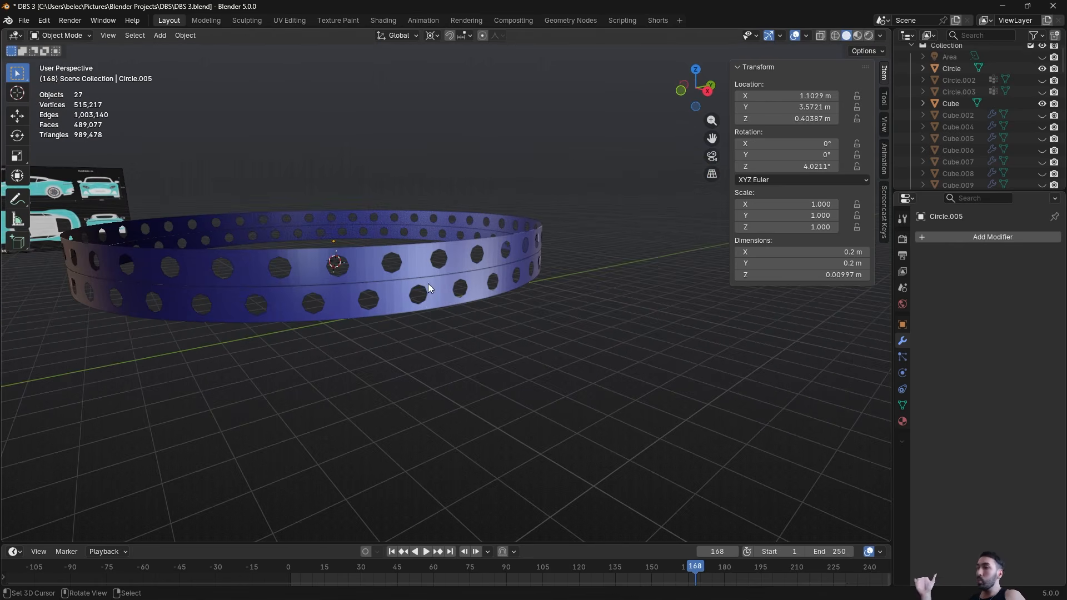
Delete the rotated copy and select the original perforated band
middle_click_drag(479, 248, 423, 252)
right_click(422, 256)
key("Delete")
right_click(473, 286)
Add an Array (Legacy) modifier to the band with a relative offset of 0 on X and 1 on Z
left_click(966, 239)
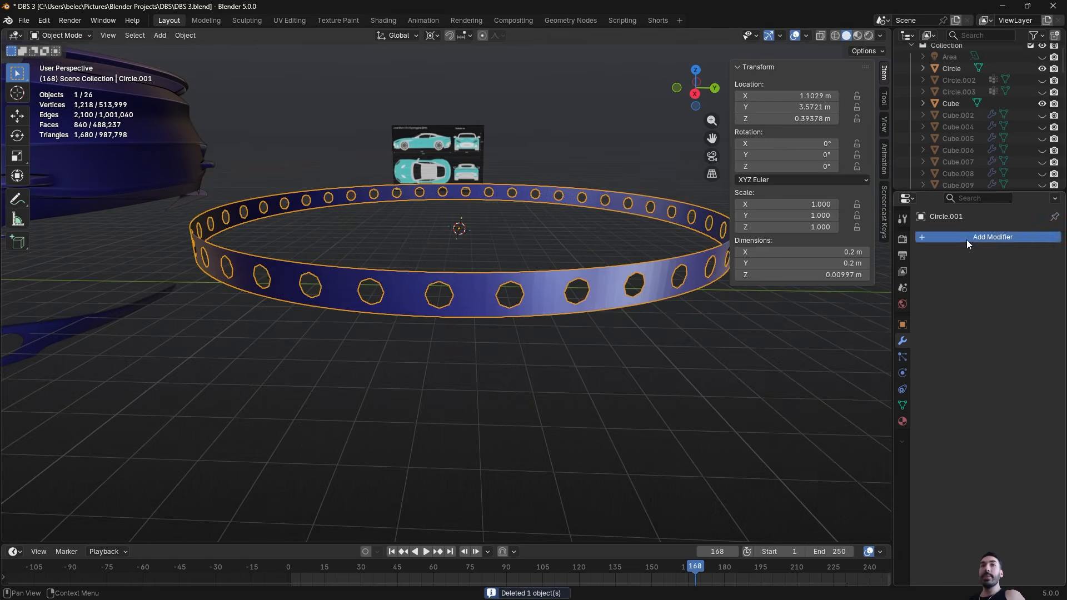
mouse_move(932, 242)
left_click(857, 248)
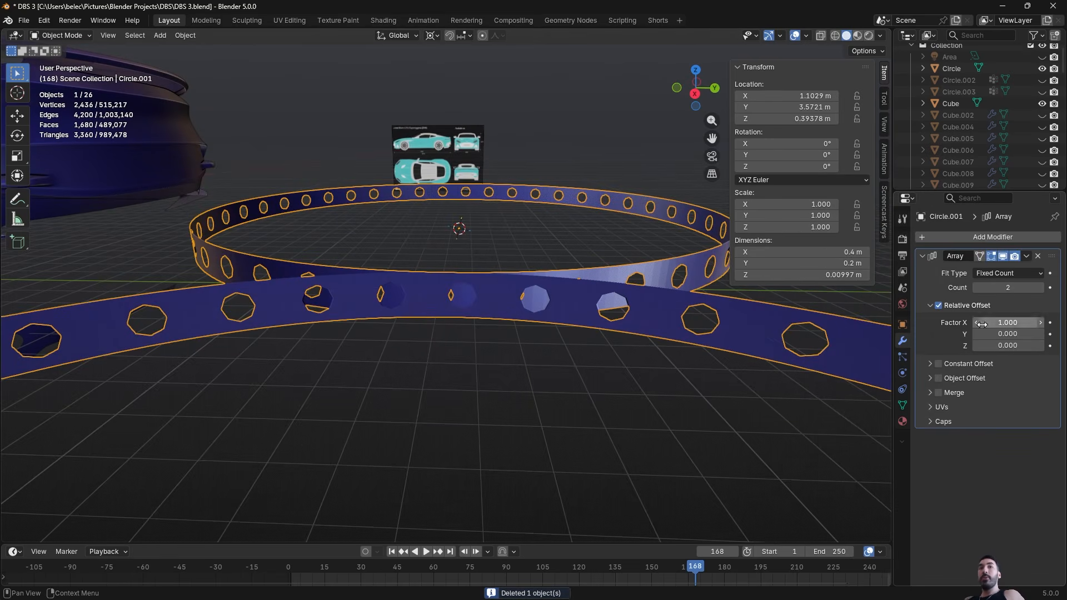
left_click(1007, 323)
type("0")
key("Return")
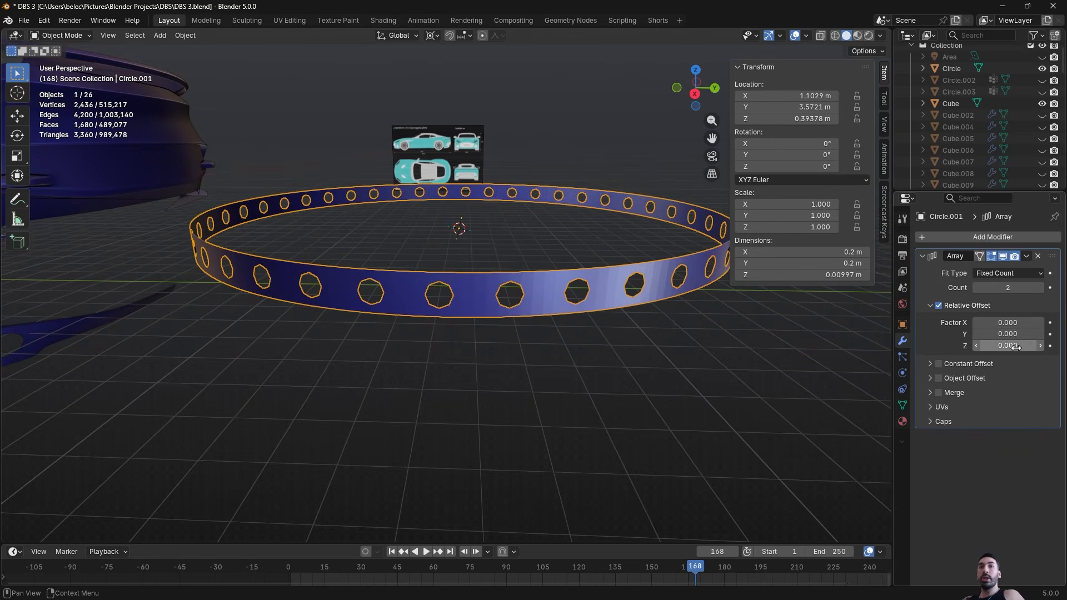
left_click(1017, 345)
type("1")
key("Return")
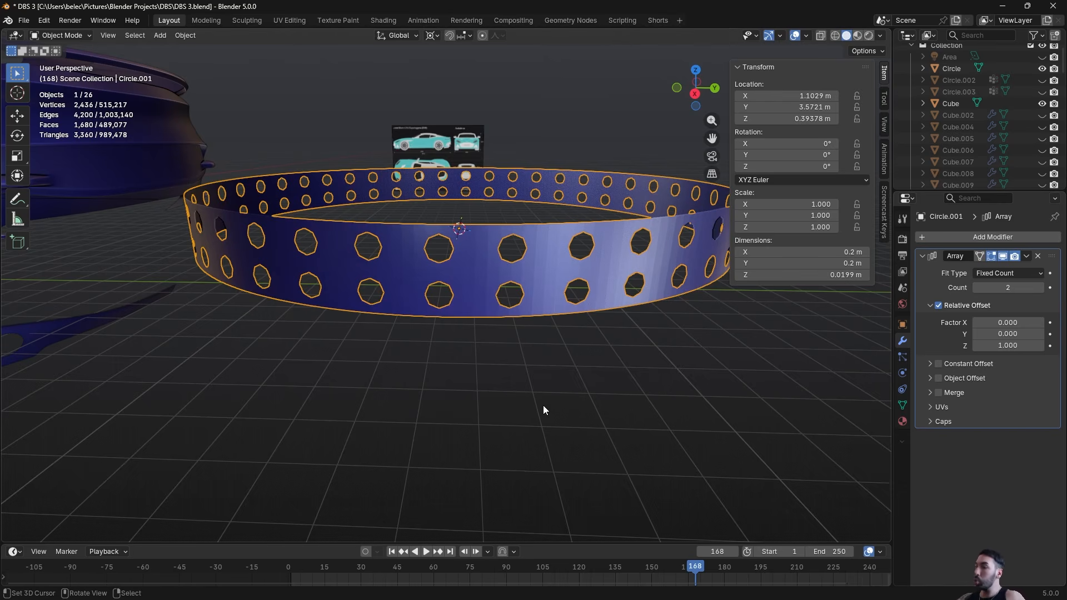
Raise the legacy array's count to 5 and view the stacked rows in wireframe
left_click(1041, 288)
left_click(1040, 288)
left_click(1040, 288)
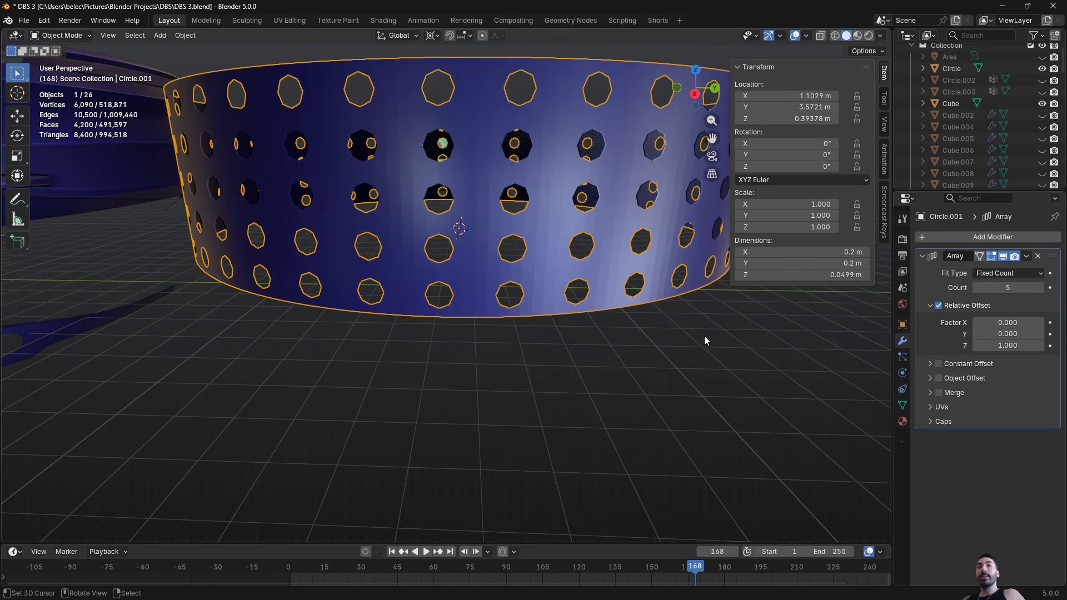
scroll(704, 336, "down", 3)
scroll(483, 291, "up", 2)
key("shift+z")
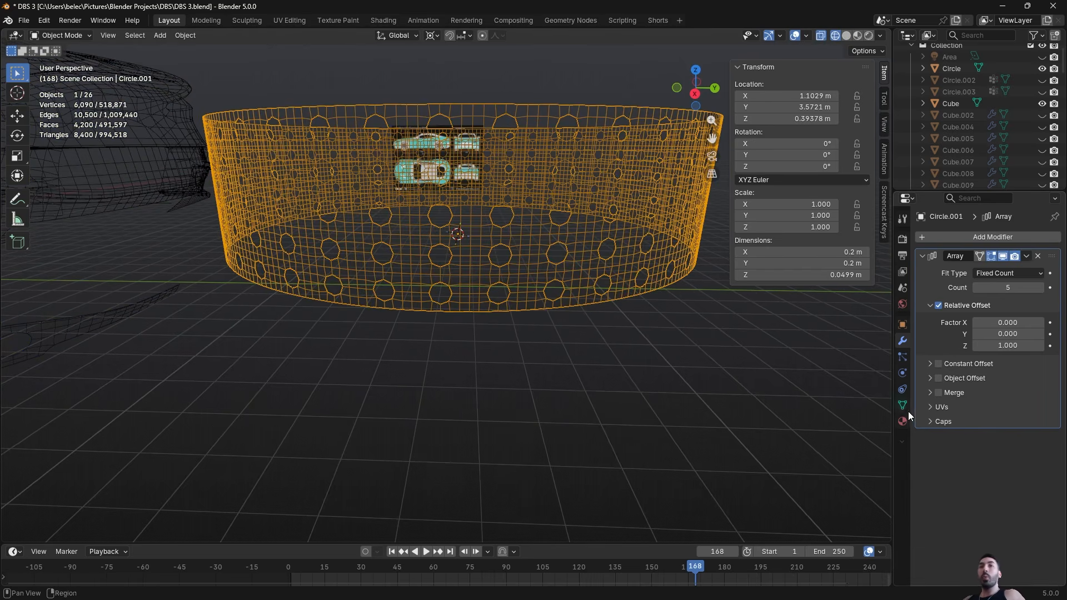
Remove the legacy array from the band and add the new Array modifier in its place
left_click(931, 379)
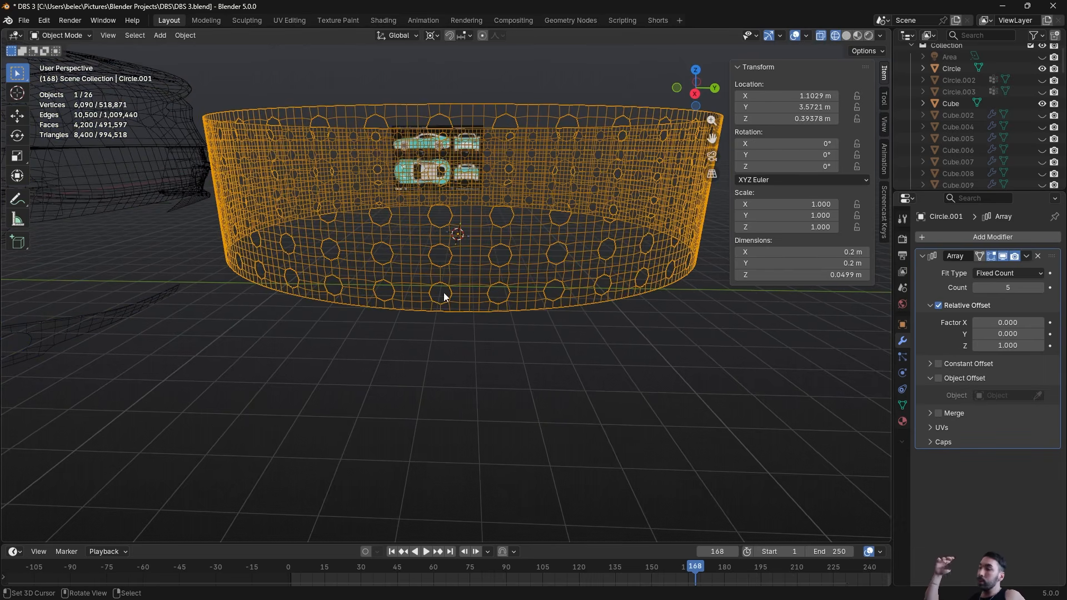
left_click(1037, 256)
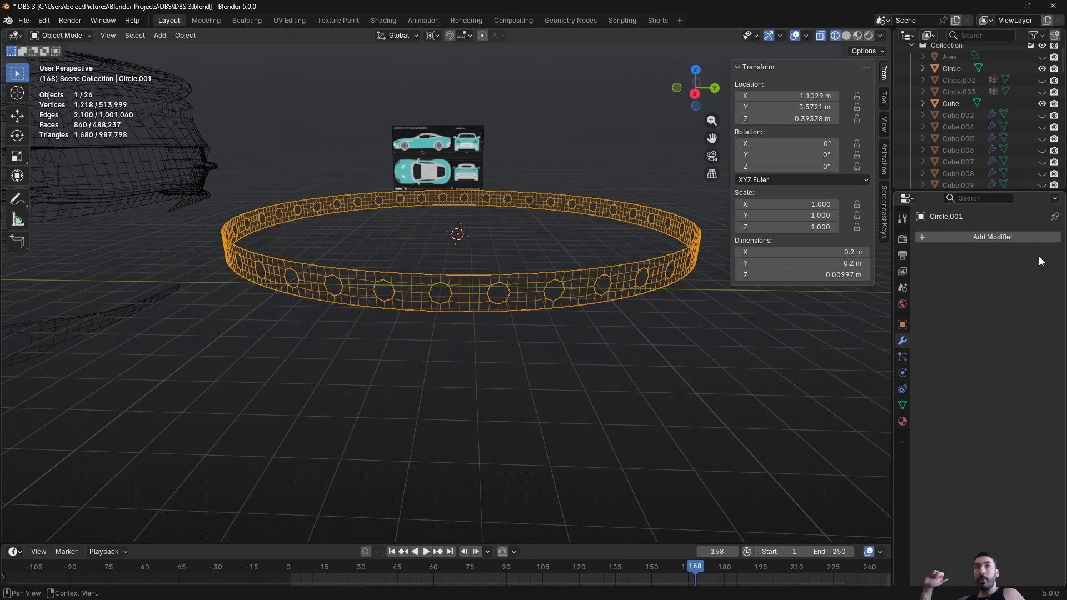
left_click(997, 238)
mouse_move(991, 242)
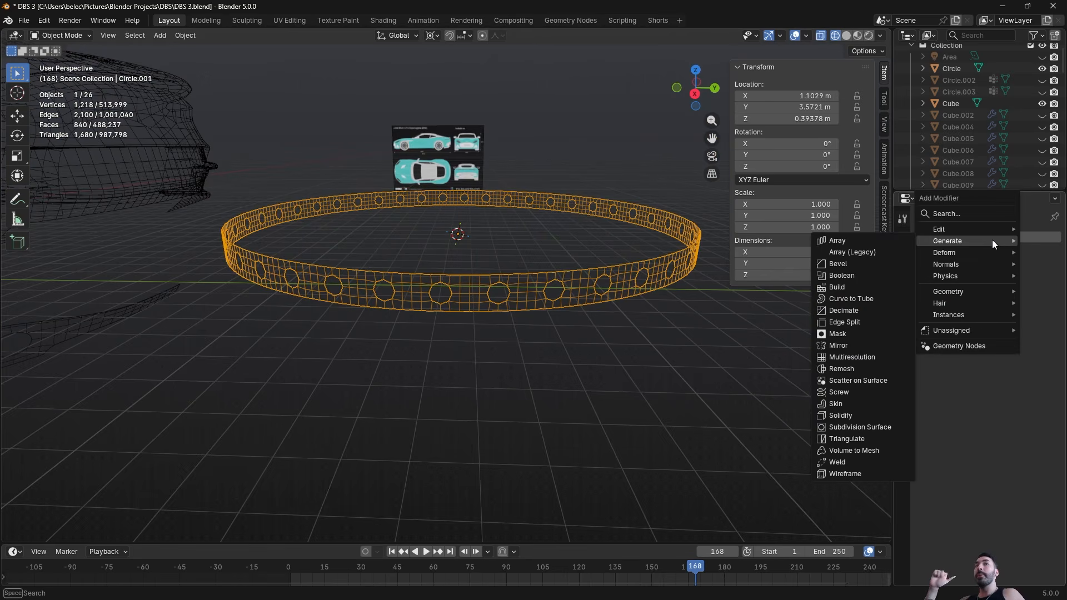
left_click(848, 240)
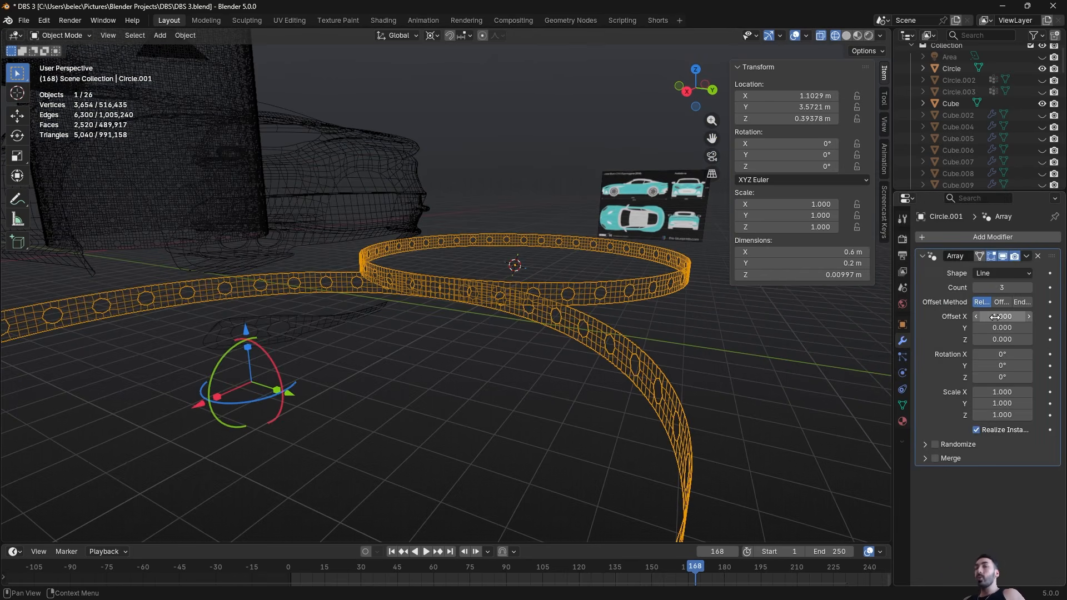
Set the new array's relative offset to 0 on X and 1 on Z to stack the copies vertically
left_click(996, 316)
type("0")
left_click(983, 340)
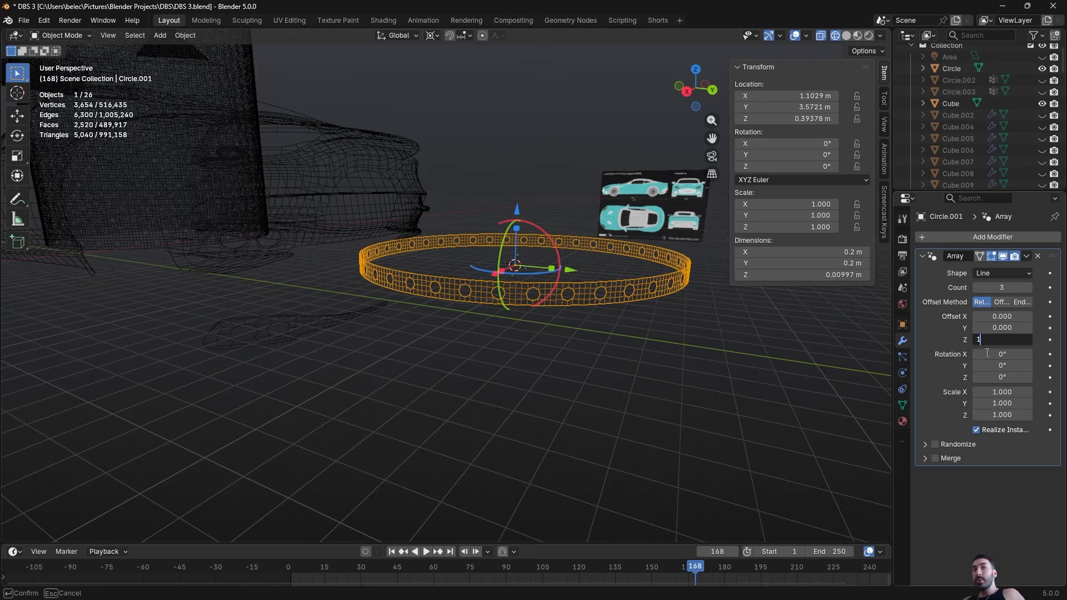
type("1")
key("Return")
Adjust the array's Z rotation to 4.29° to stagger the holes between neighbouring rows, checking the alignment in wireframe
key("shift+z")
scroll(608, 318, "up", 3)
middle_click_drag(578, 328, 610, 336)
scroll(609, 335, "up", 3)
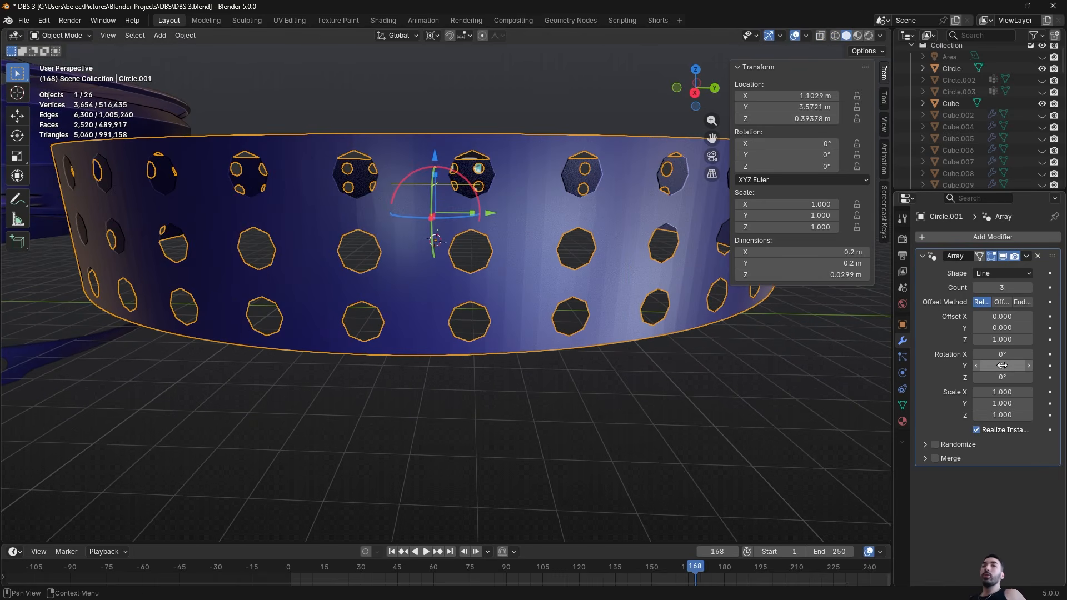
left_click_drag(1002, 377, 1016, 377)
scroll(460, 333, "up", 6)
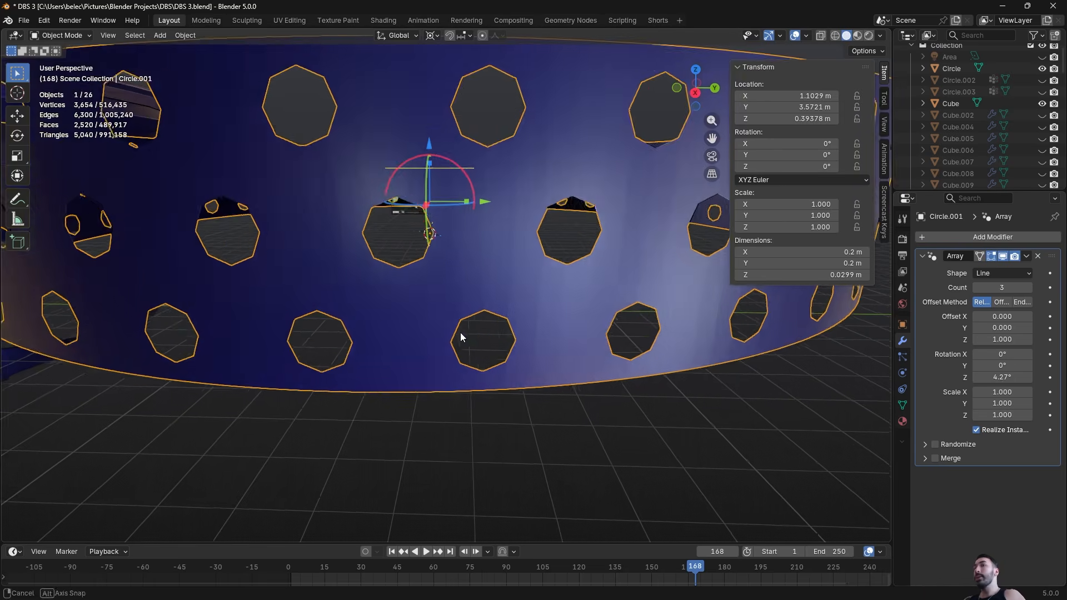
key("shift+z")
left_click_drag(1003, 378, 1004, 377)
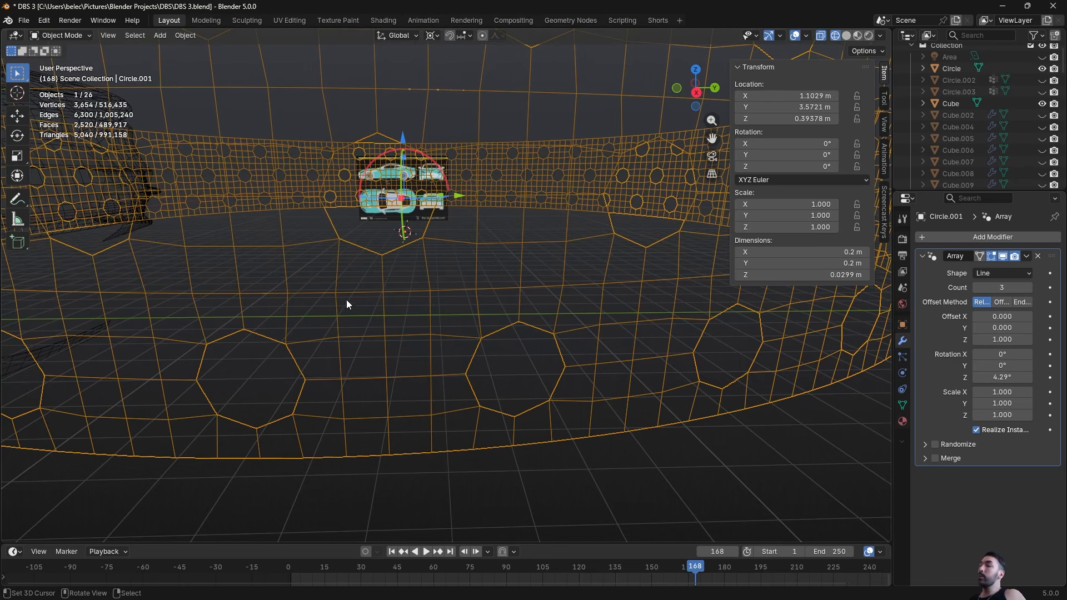
Set the array's Z rotation to 360/252 and inspect the resulting hole offset in solid and wireframe display
key("Tab")
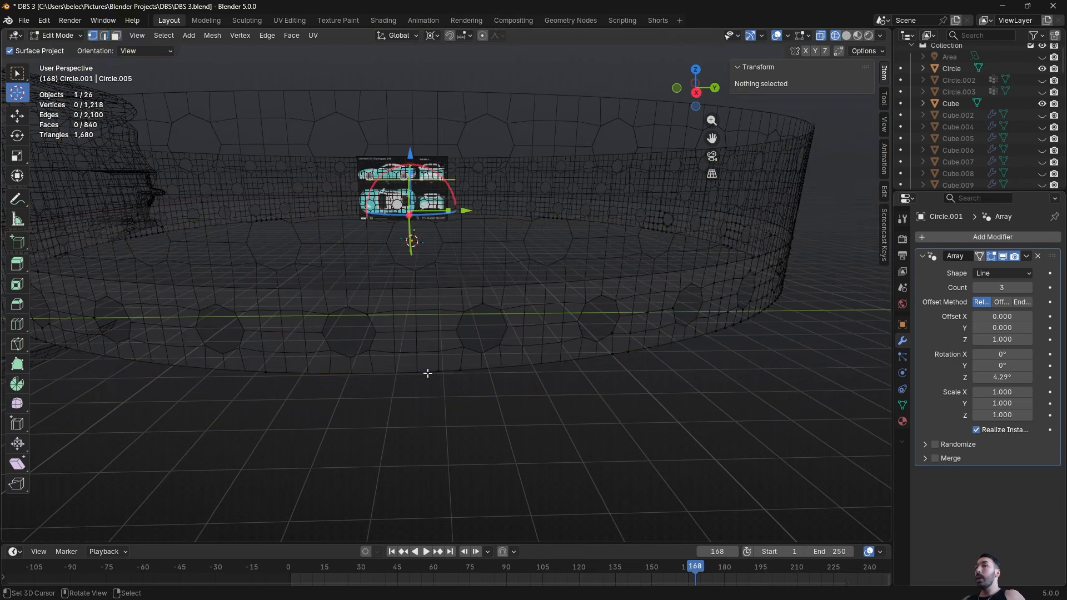
left_click(428, 373, "alt")
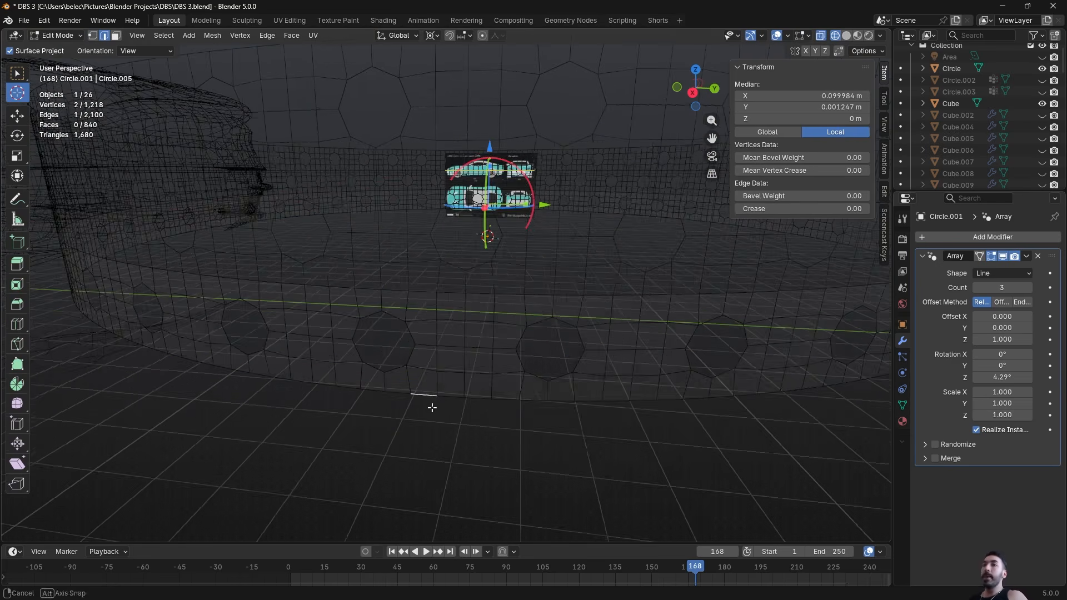
middle_click_drag(432, 407, 435, 410)
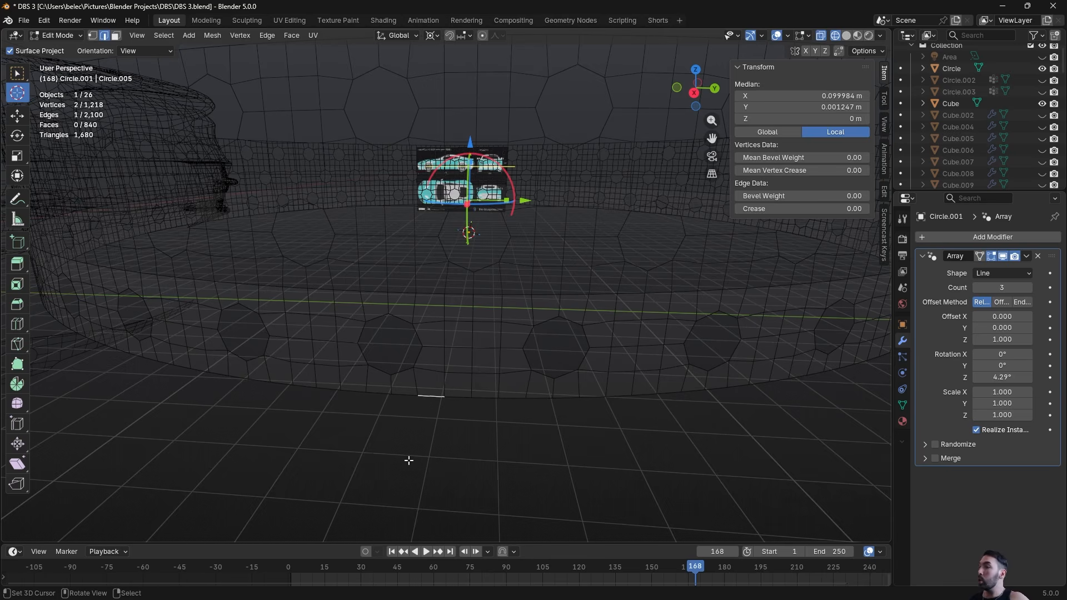
left_click(998, 377)
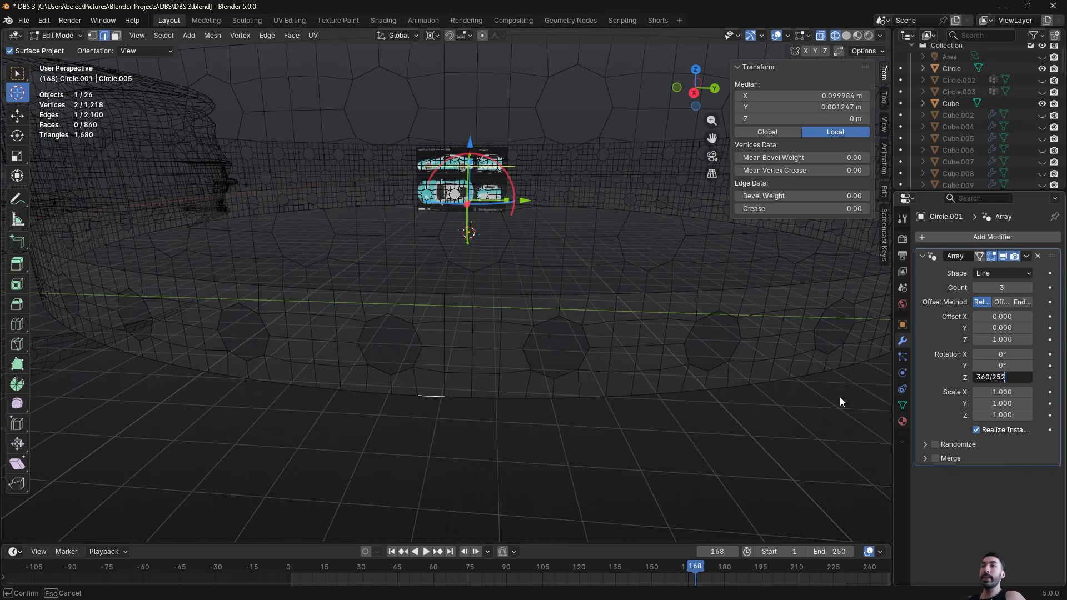
key("Return")
scroll(486, 331, "up", 5)
key("shift+z")
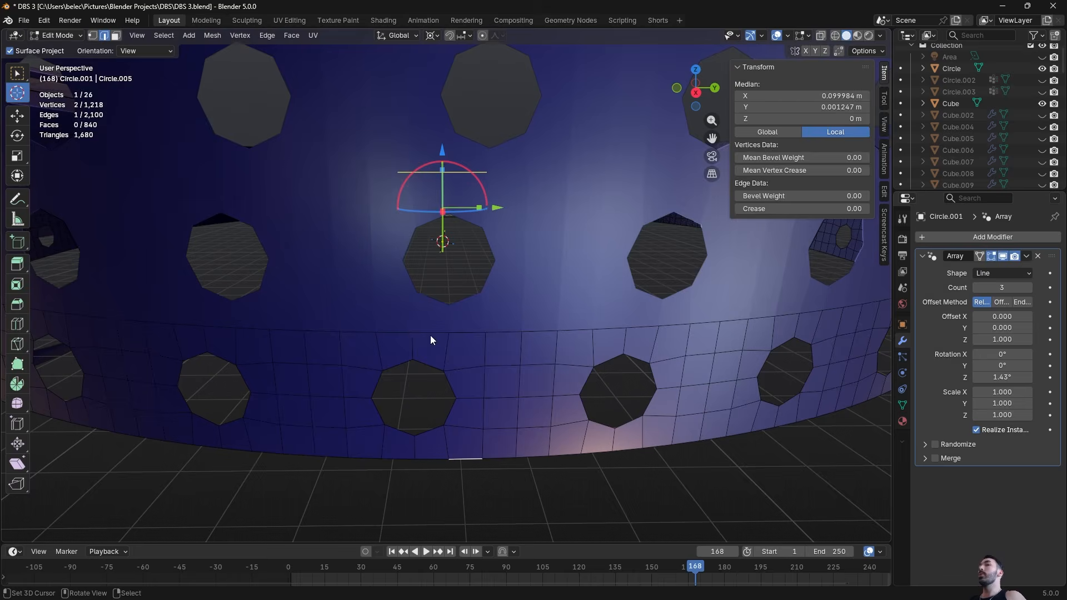
key("Tab")
key("shift+z")
scroll(430, 335, "down", 5)
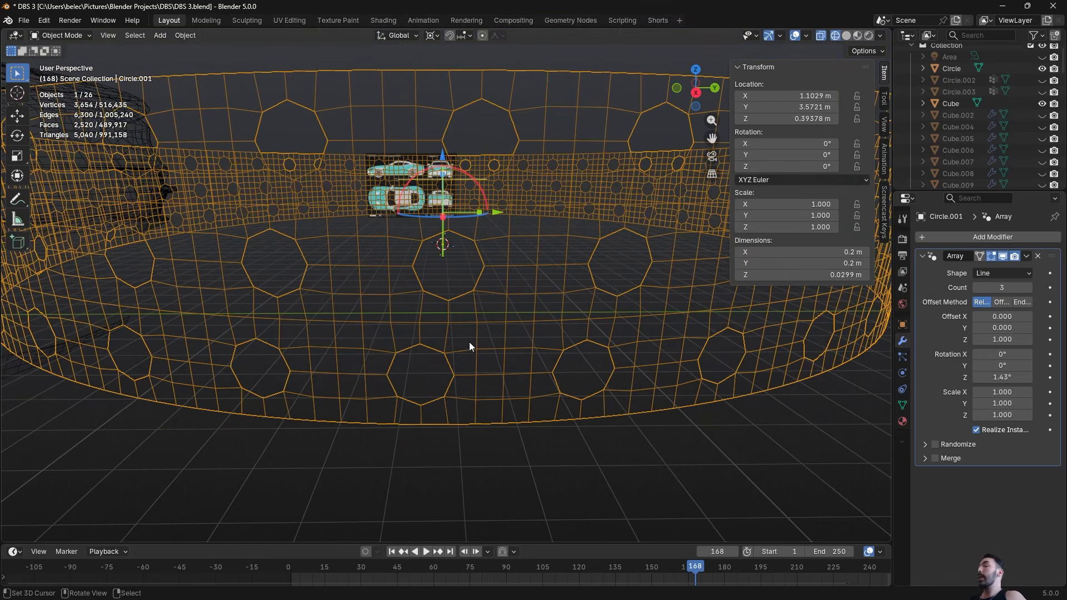
middle_click_drag(487, 348, 405, 341)
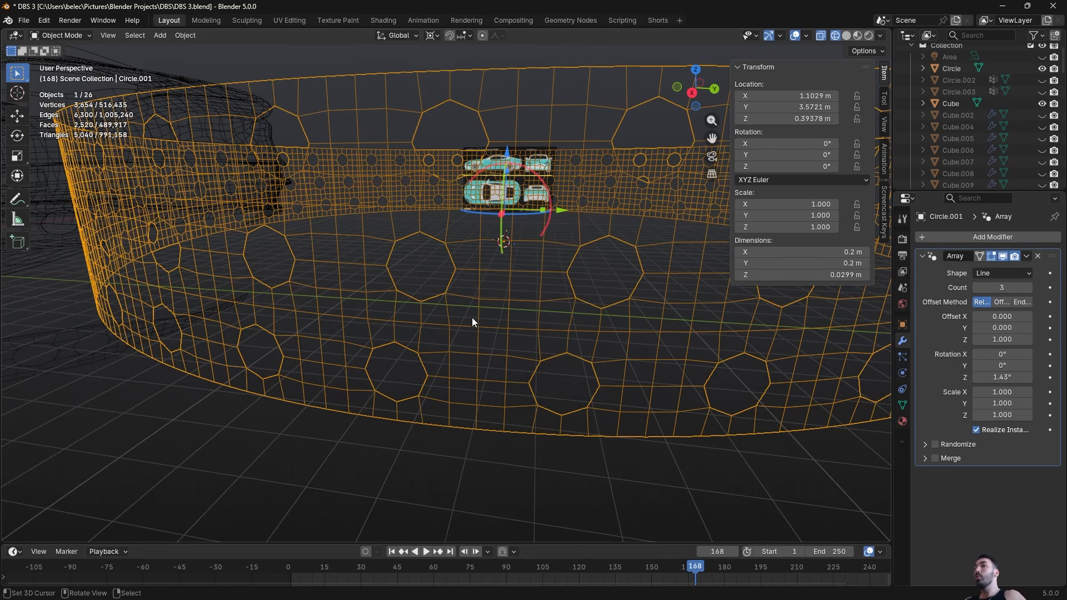
Set the array's Z rotation to 3*360/252 so each row turns by three segments
key("Tab")
right_click(424, 314)
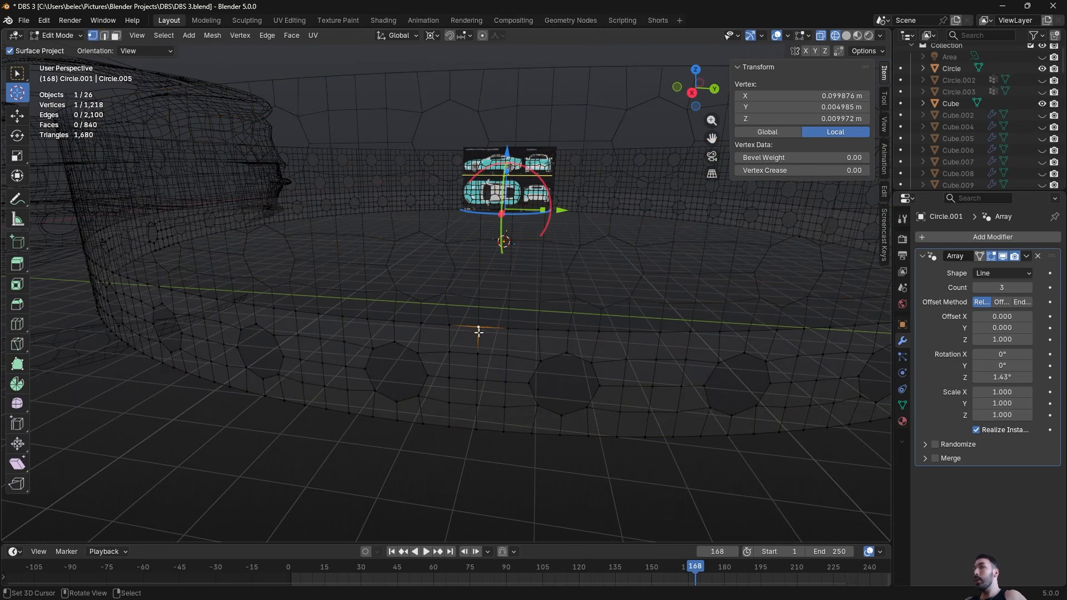
key("Tab")
double_click(1002, 376)
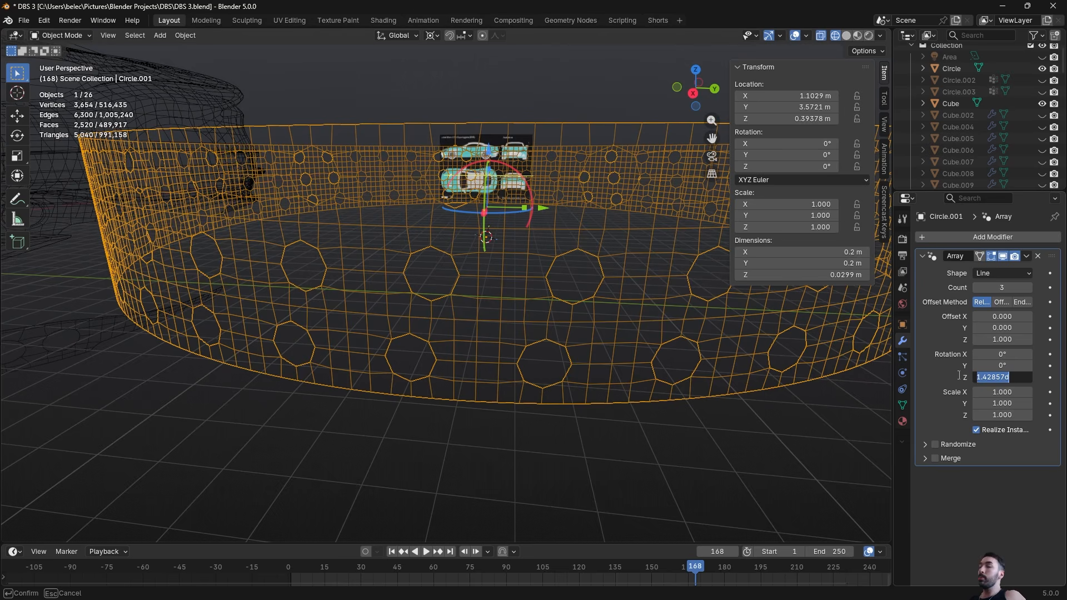
left_click(1006, 378)
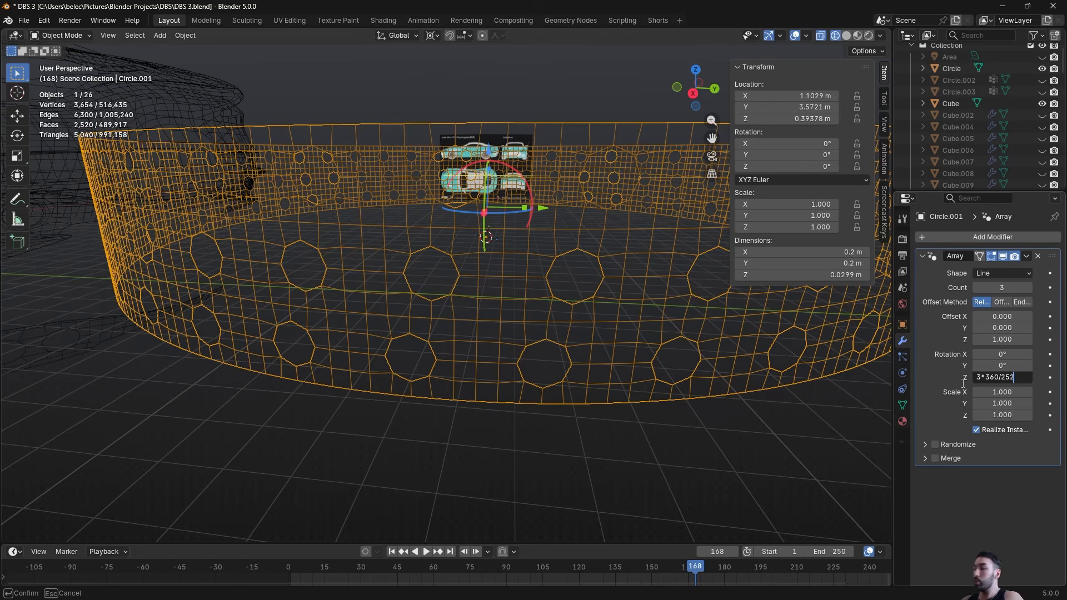
key("Return")
Examine how the holes and vertices line up between neighbouring rows, comparing solid and wireframe display in both modes
key("shift+z")
key("Tab")
scroll(460, 344, "up", 1)
key("Tab")
scroll(460, 361, "down", 1)
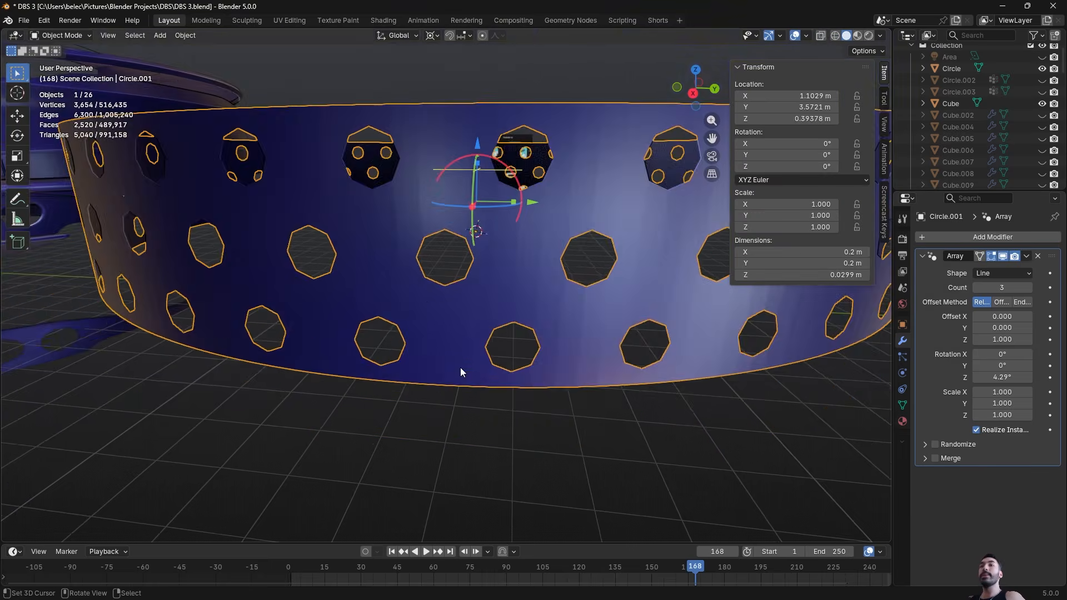
scroll(436, 311, "up", 2)
key("shift+z")
scroll(444, 317, "up", 1)
key("Tab")
scroll(500, 320, "down", 3)
key("Tab")
key("shift+z")
scroll(577, 334, "down", 2)
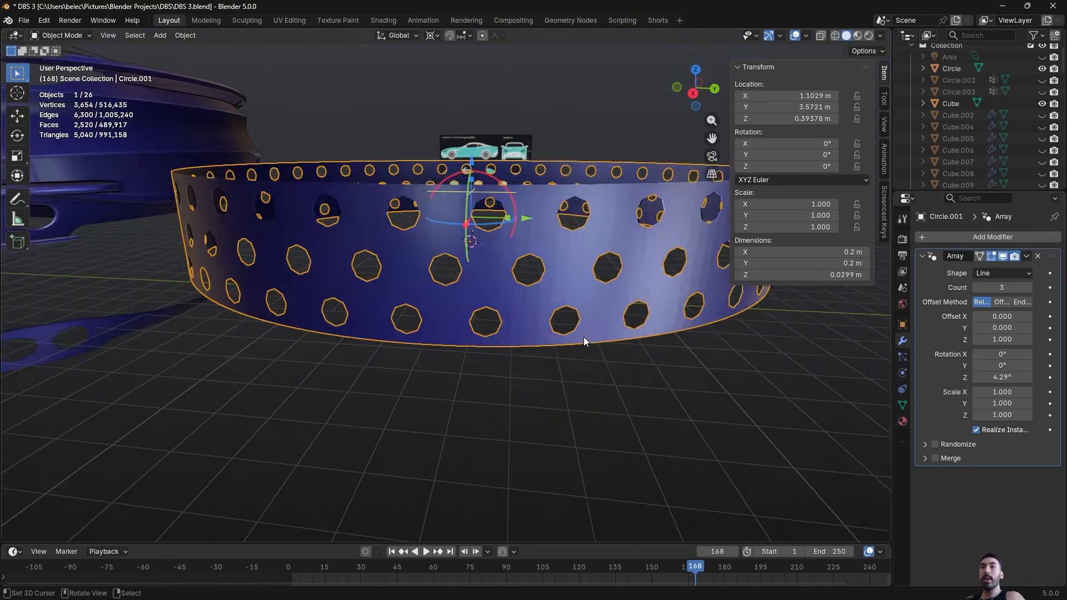
Raise the array's count until the perforated cylinder is about 0.239 m tall, and apply the Array modifier
scroll(583, 341, "down", 2)
left_click_drag(1026, 288, 1029, 289)
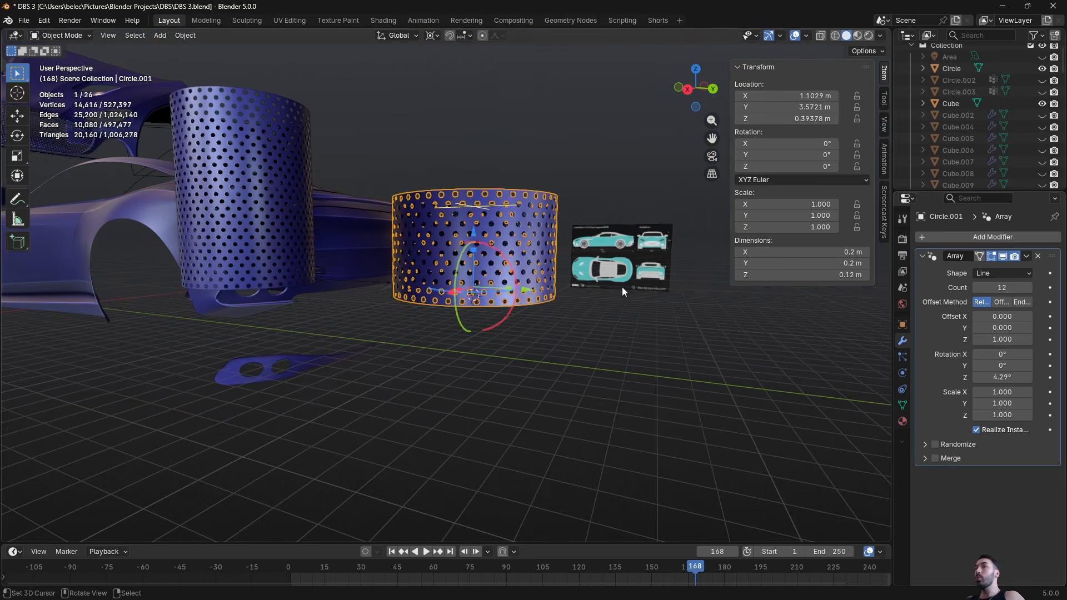
left_click_drag(1029, 288, 1029, 289)
type("2")
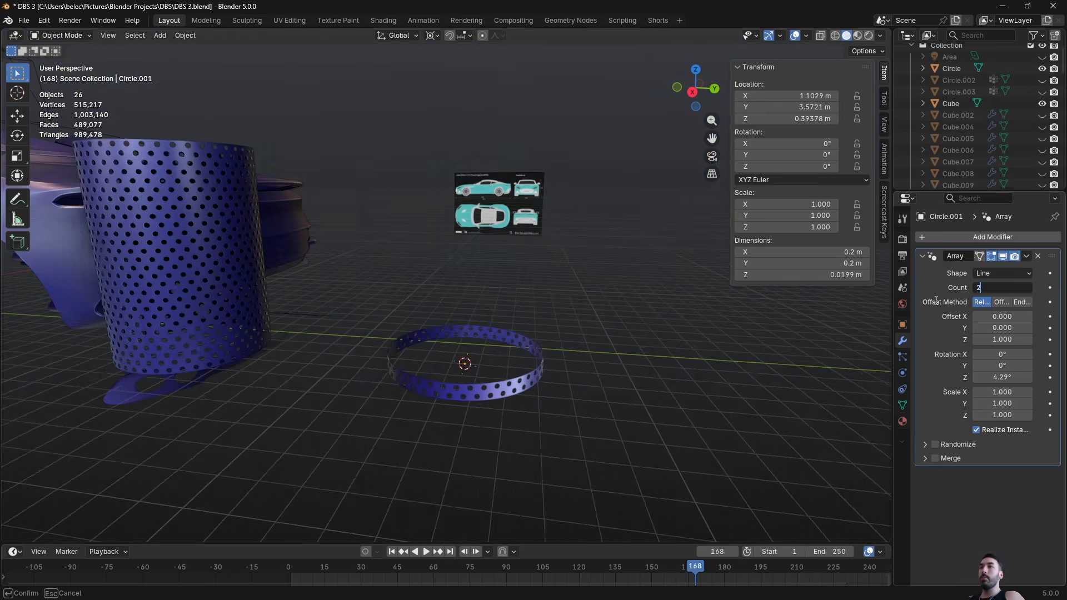
key("Return")
key("ctrl+a")
left_click(488, 308)
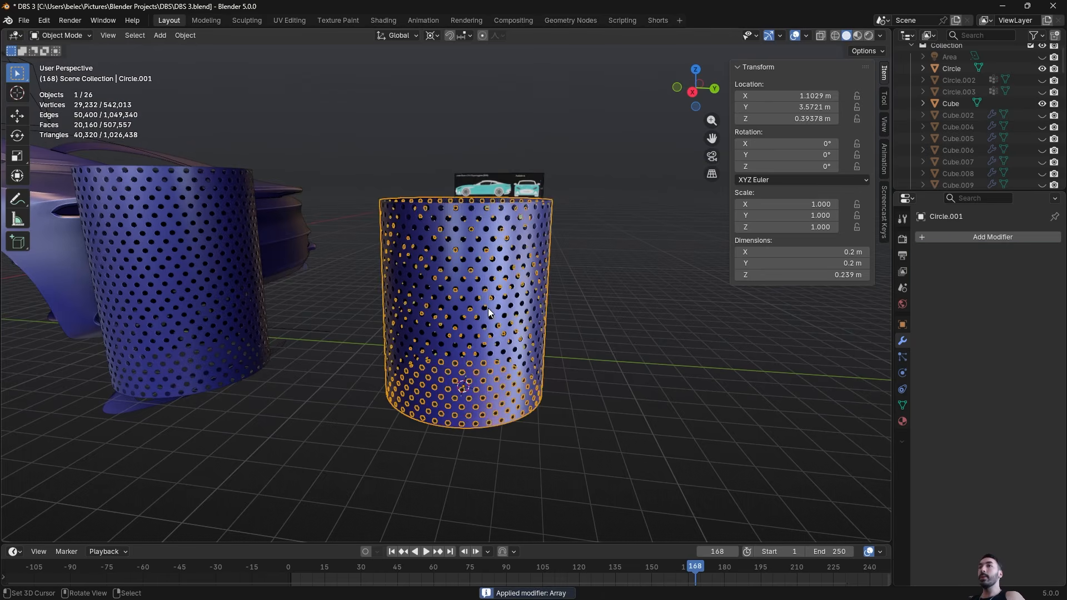
Try to extend the mesh by duplicating the perforated cylinder upward along Z and aligning the copy with its upper rim
key("shift+d")
key("z")
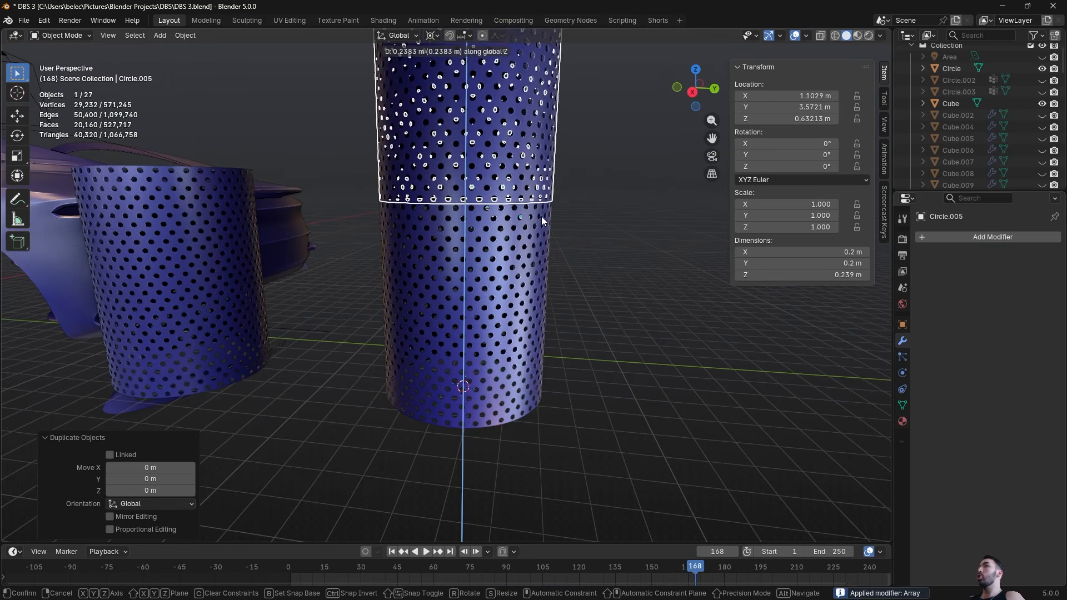
left_click(541, 222)
middle_click_drag(541, 221, 538, 307, "shift")
scroll(538, 307, "up", 2)
key("a")
key("a")
left_click(503, 286)
scroll(499, 303, "up", 2)
key("g")
key("z")
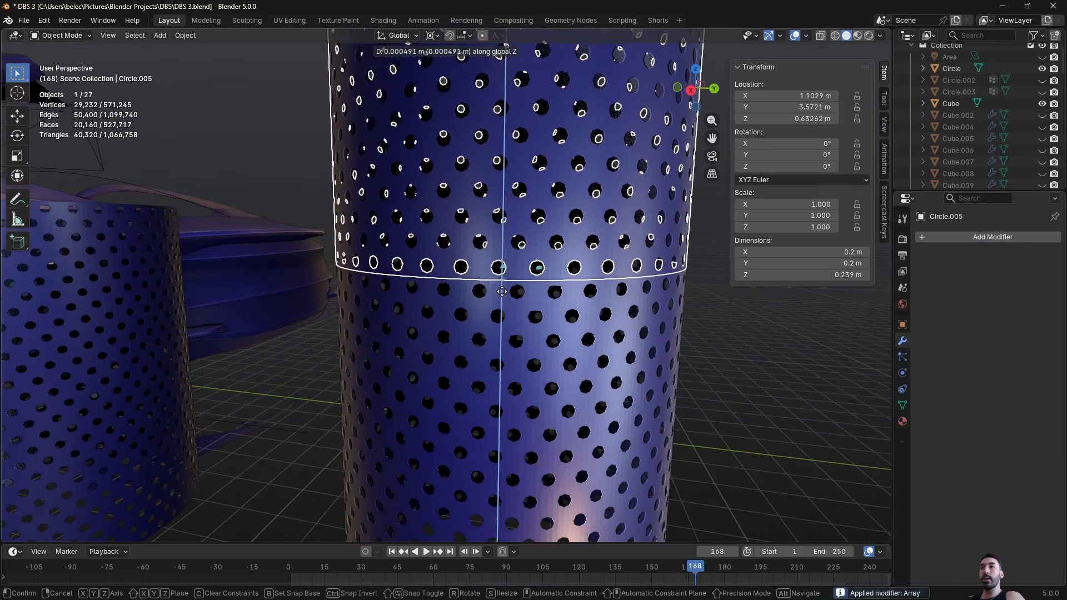
left_click(510, 290)
key("alt+a")
scroll(502, 275, "down", 3)
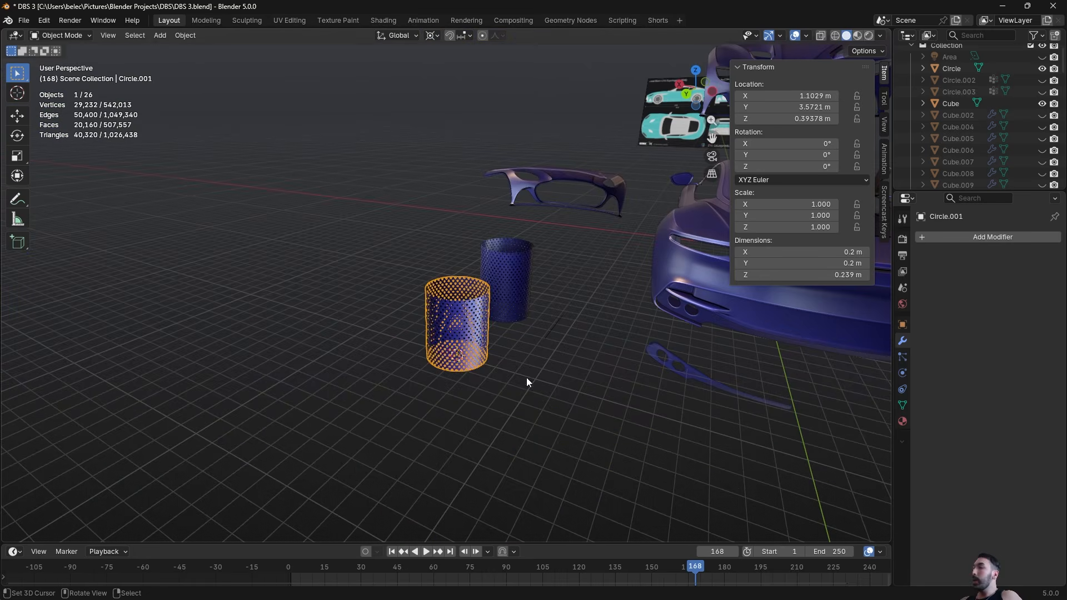
Use the edge vertices of the bumper's outer exhaust hole as the location and snap the perforated cylinder to the 3D cursor there
scroll(506, 361, "up", 8)
key("Tab")
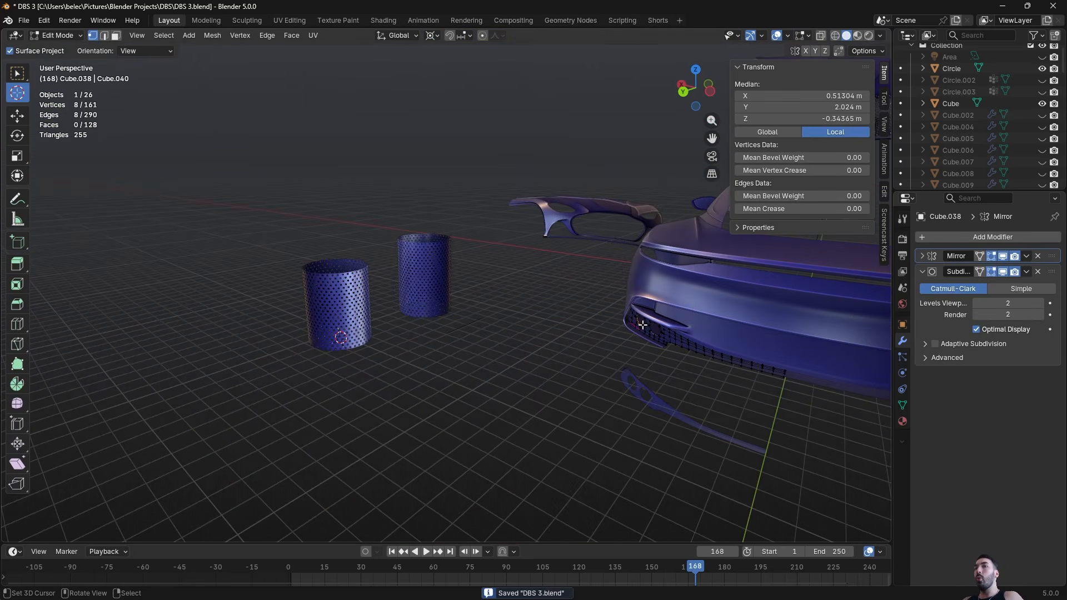
key("Tab")
left_click(333, 303)
key("shift+s")
left_click(451, 370)
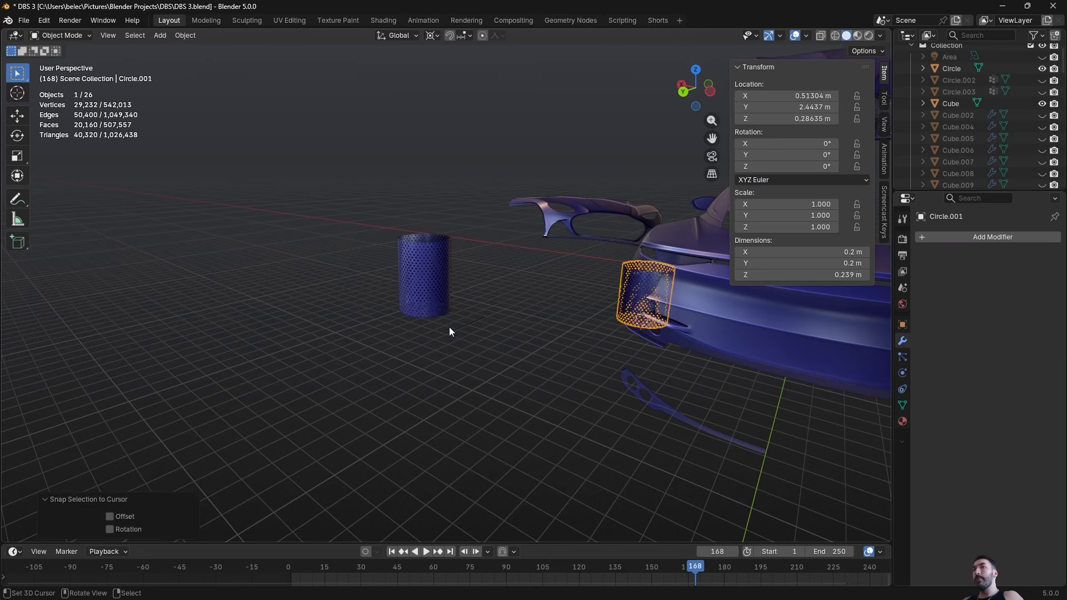
Rotate the cylinder -90° about X and shrink it to a scale of about 0.215 to fit the exhaust hole
key("s")
left_click(738, 405)
key("KP_Decimal")
scroll(667, 384, "down", 5)
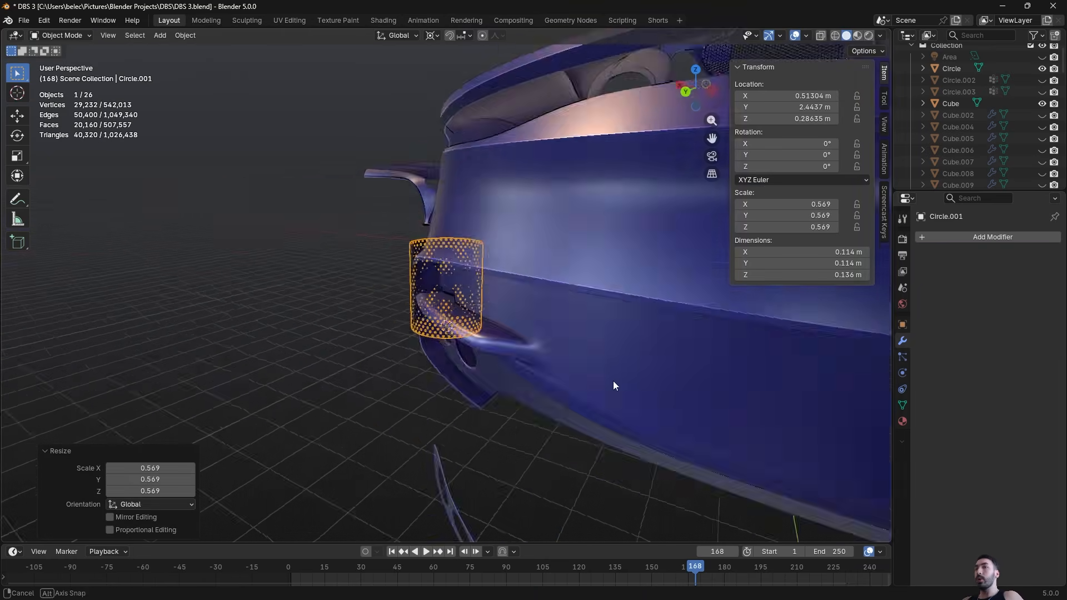
middle_click_drag(613, 382, 722, 389)
type("rx-90")
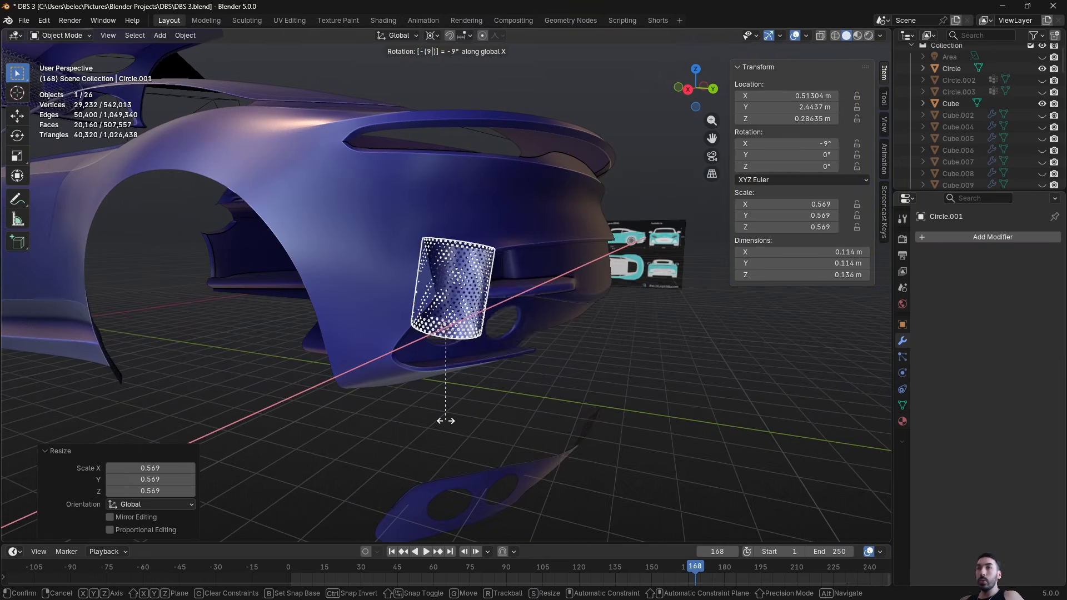
key("Return")
middle_click_drag(613, 380, 566, 419)
key("s")
left_click(486, 373)
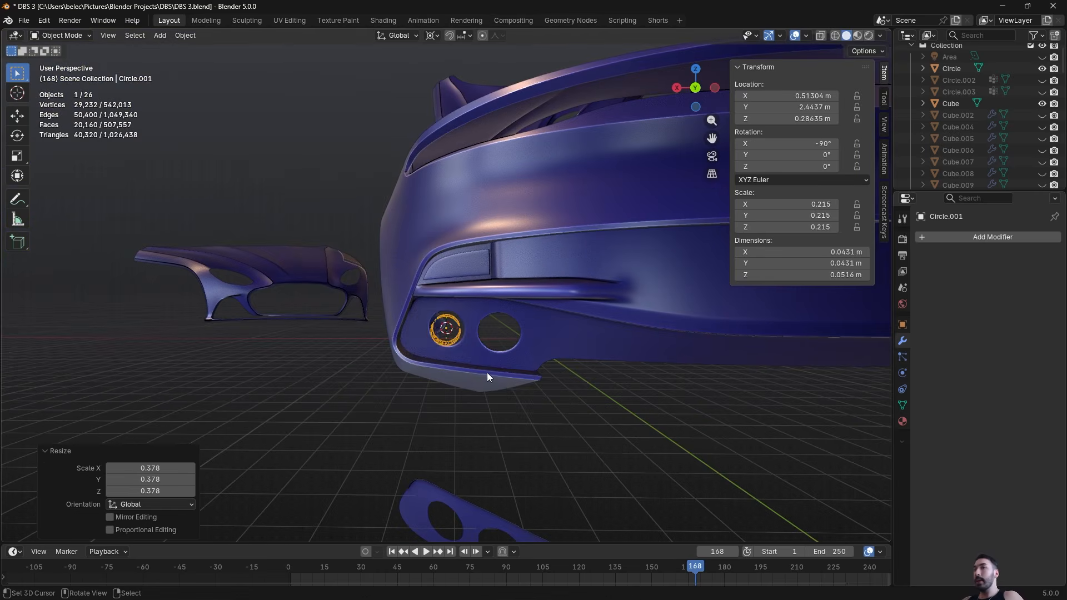
scroll(489, 361, "up", 3)
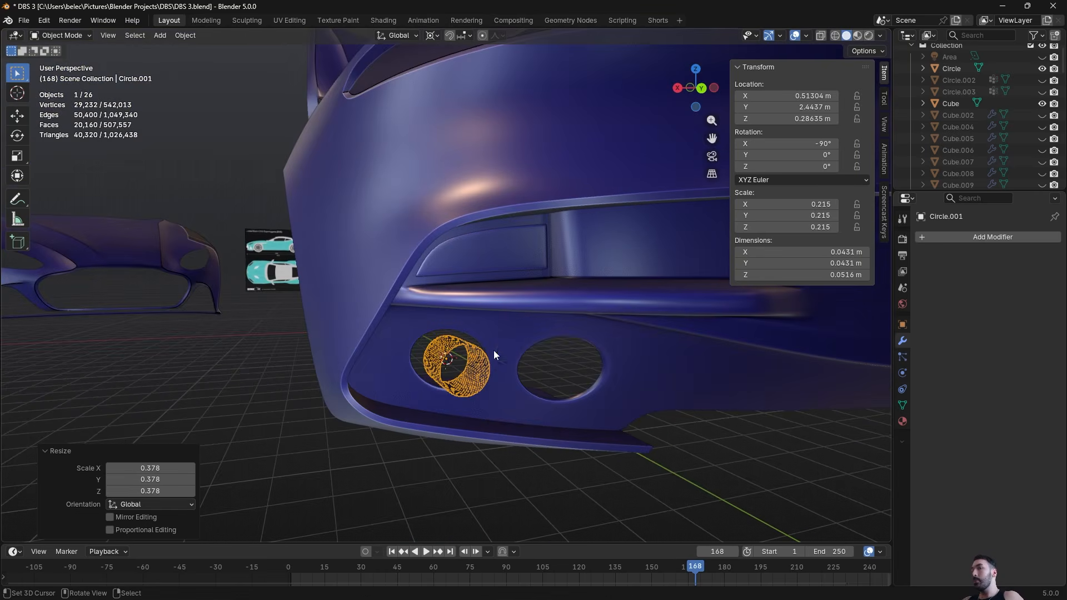
Bring up the exhaust tip reference photo and select the edge loop around the mesh cylinder's end at its origin
left_click(166, 587)
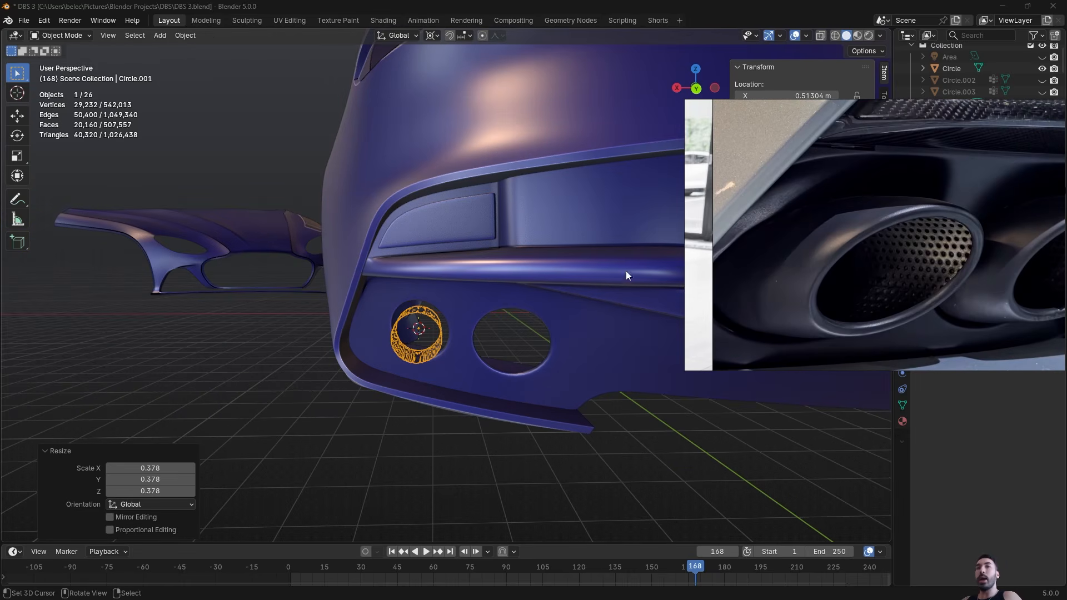
middle_click_drag(626, 271, 533, 332)
scroll(534, 332, "up", 4)
key("KP_Decimal")
key("Tab")
scroll(336, 258, "up", 2)
mouse_move(258, 275)
middle_mouse_down()
mouse_move(336, 258)
mouse_move(405, 329)
mouse_move(367, 278)
middle_mouse_up()
key("shift+z")
key("shift+z")
right_click(368, 259, "alt")
key("shift+z")
middle_click_drag(418, 305, 402, 309)
scroll(402, 310, "down", 2)
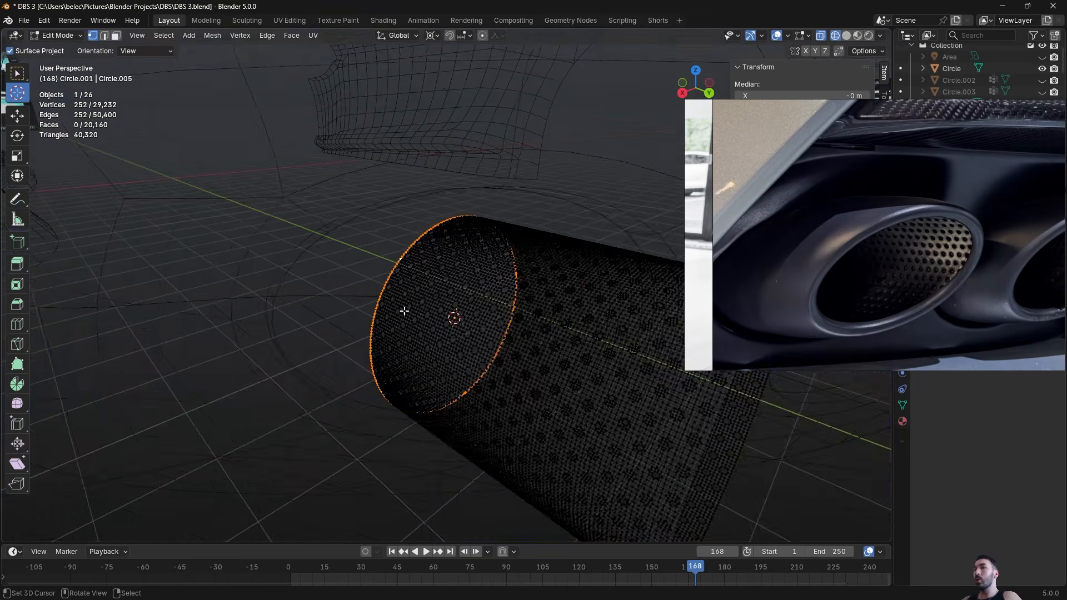
Duplicate the selected end loop in place and scale the copy by about 1.029
key("shift+z")
scroll(438, 309, "up", 2)
key("shift+z")
scroll(416, 286, "up", 1)
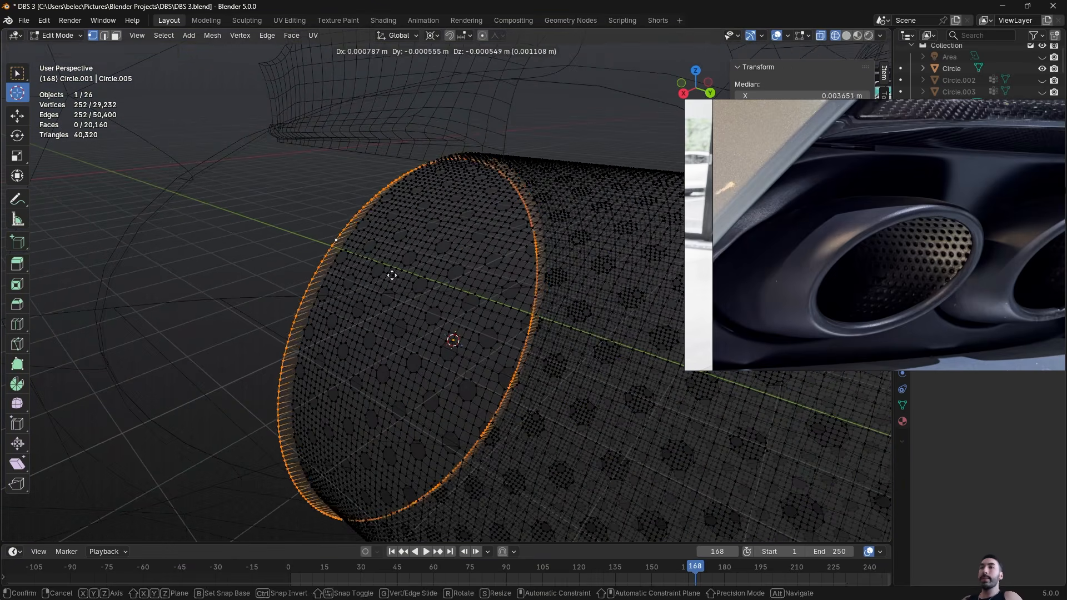
key("shift+z")
key("shift+z")
scroll(465, 326, "down", 1)
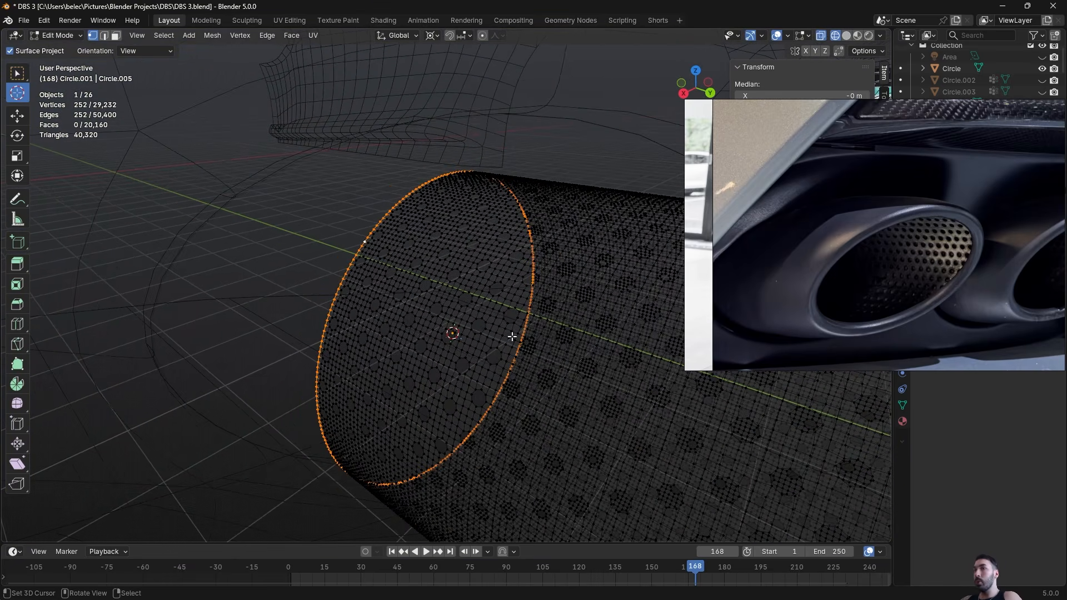
key("shift+a")
key("shift+d")
right_click(496, 360)
key("s")
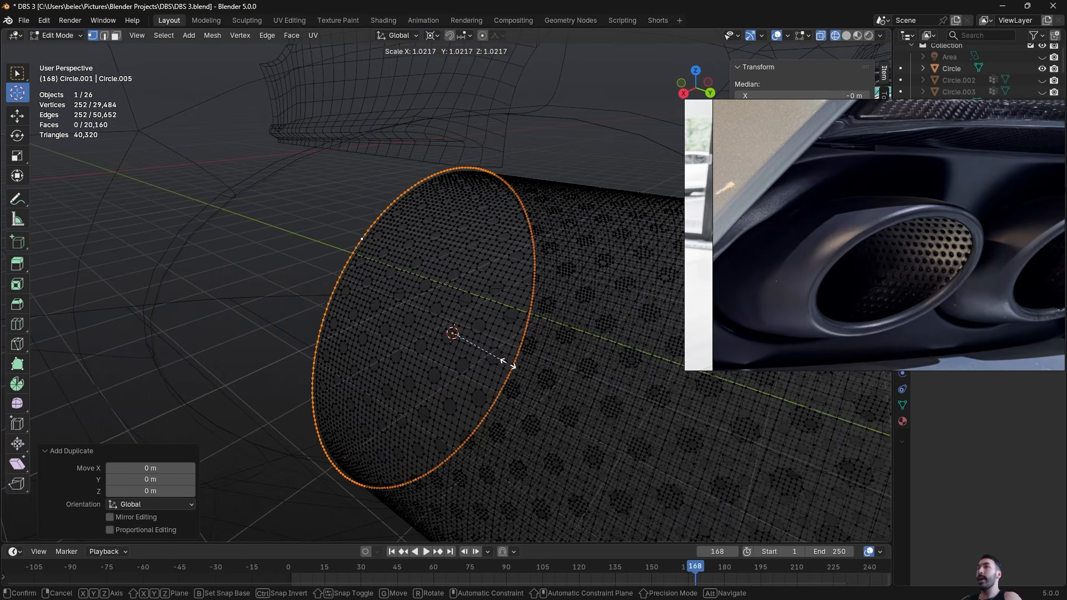
left_click(398, 330)
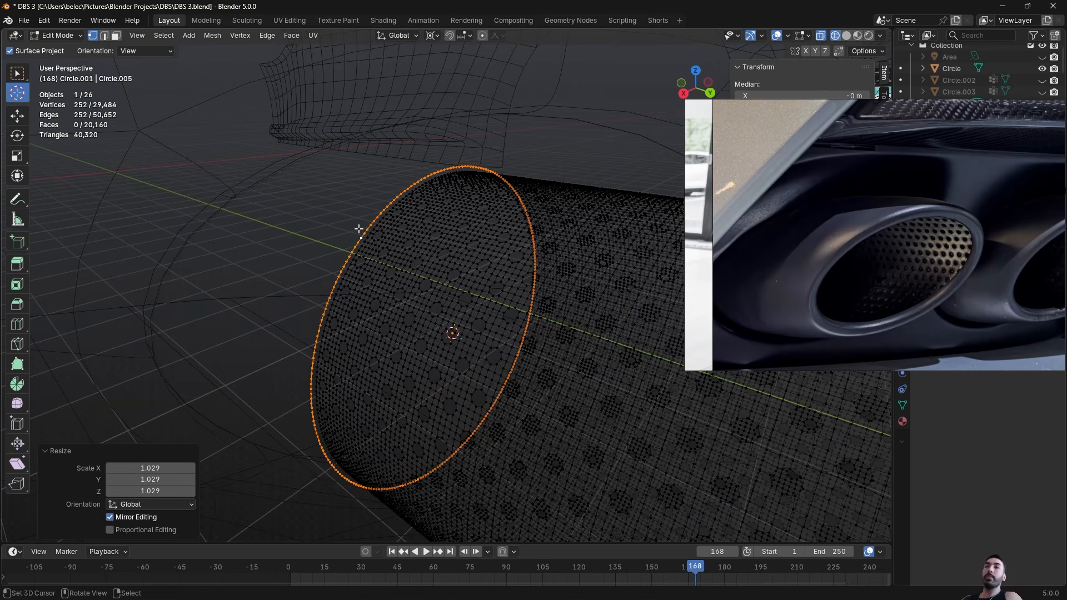
Thin the duplicated loop by applying Checker Deselect with 1 deselected and dissolving the selected vertices
left_click(164, 35)
left_click(208, 148)
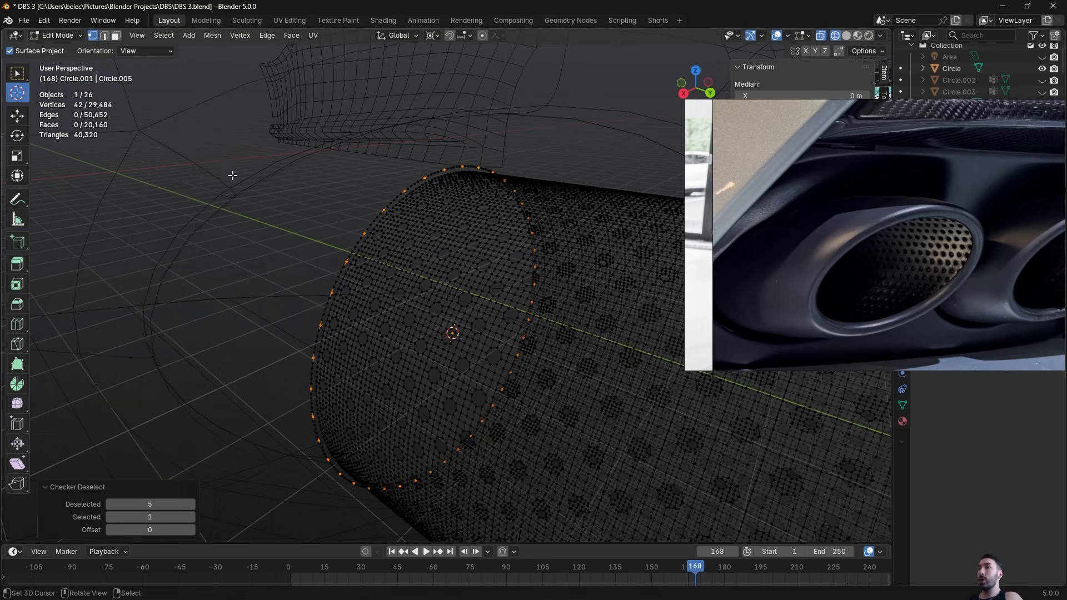
left_click(150, 504)
type("1")
key("Return")
middle_click_drag(328, 368, 361, 320)
key("x")
left_click(392, 367)
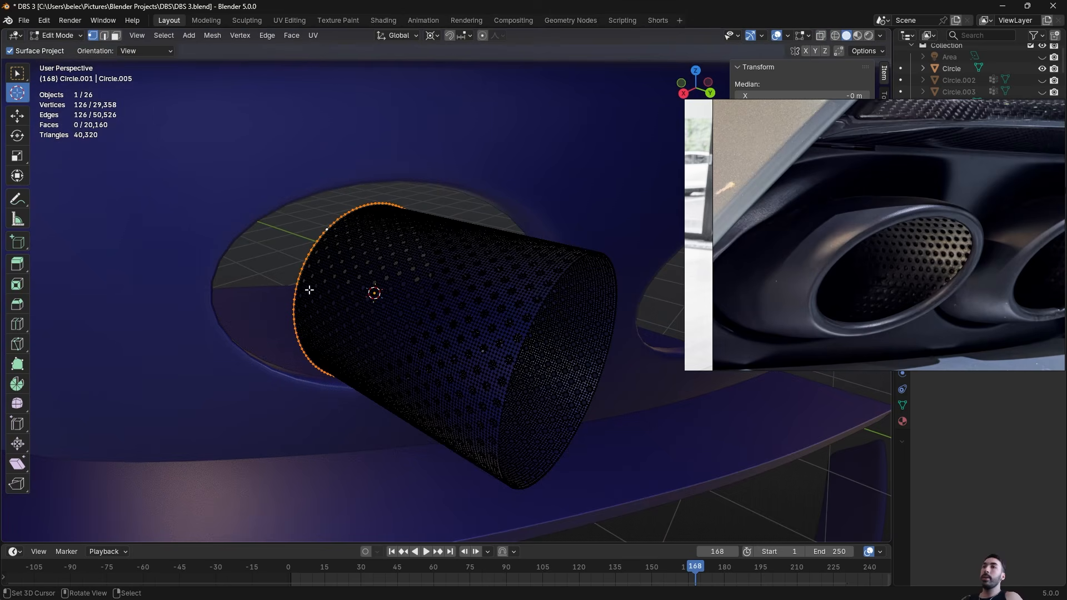
Extrude the thinned outer loop along Y into a pipe around the mesh and scale its face loop by about 1.09
key("e")
key("y")
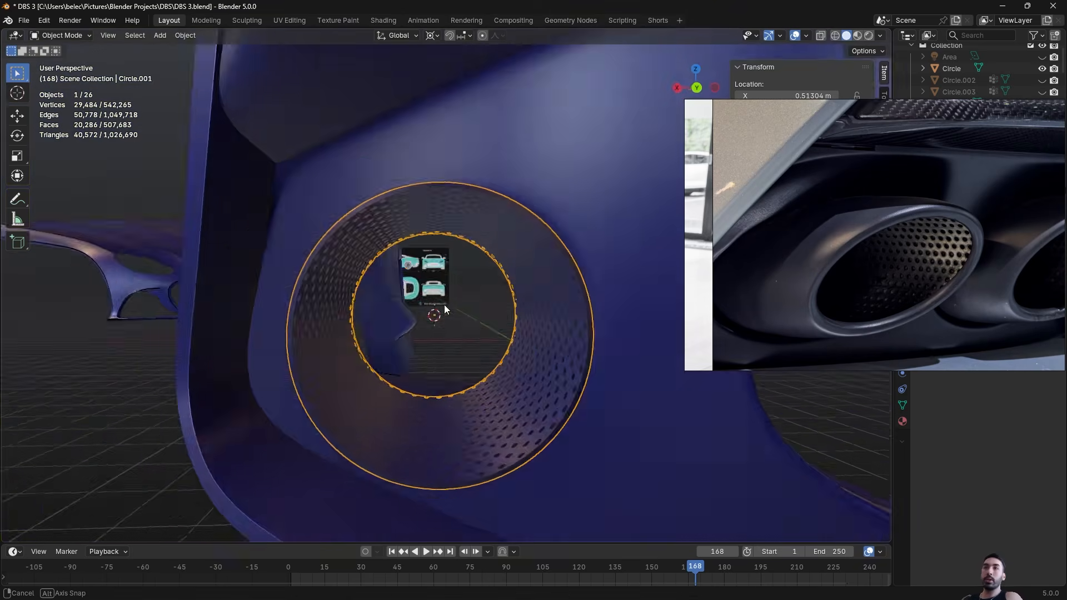
mouse_move(445, 305)
middle_mouse_down()
mouse_move(457, 318)
mouse_move(368, 285)
mouse_move(464, 303)
middle_mouse_up()
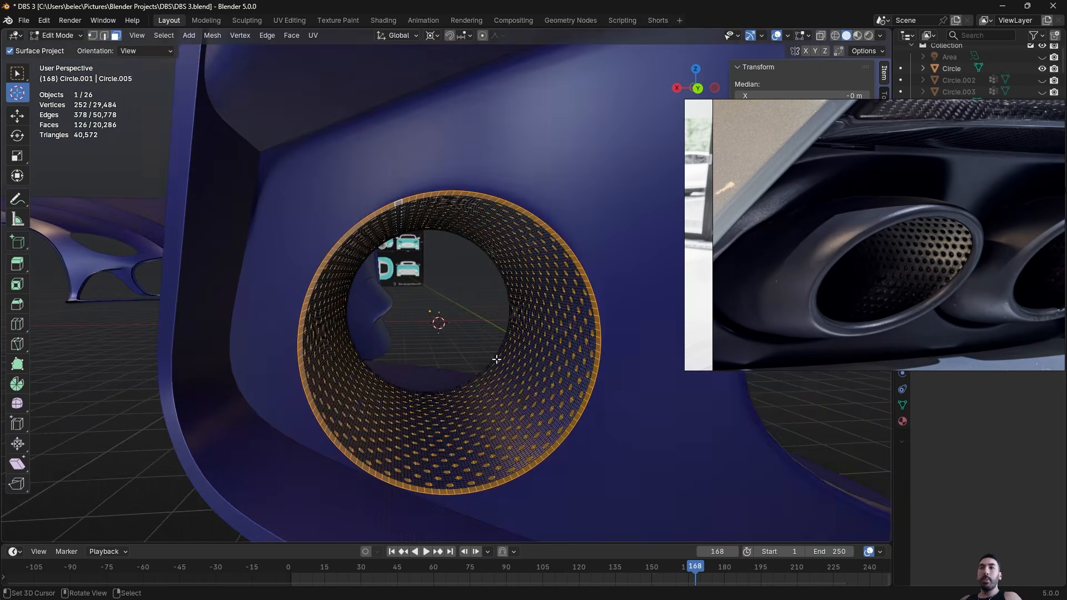
key("s")
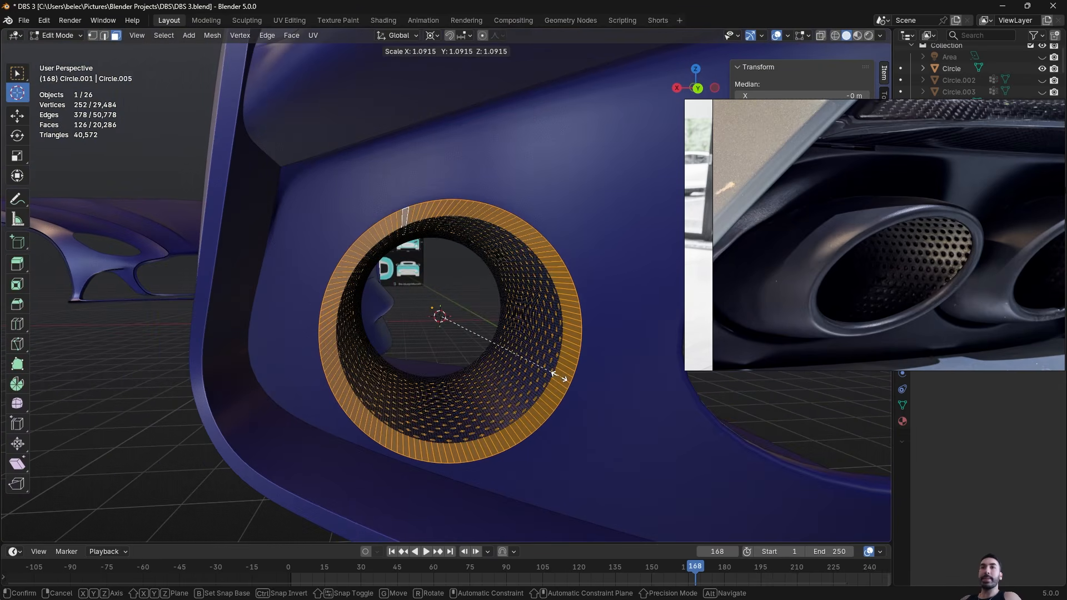
left_click(555, 375)
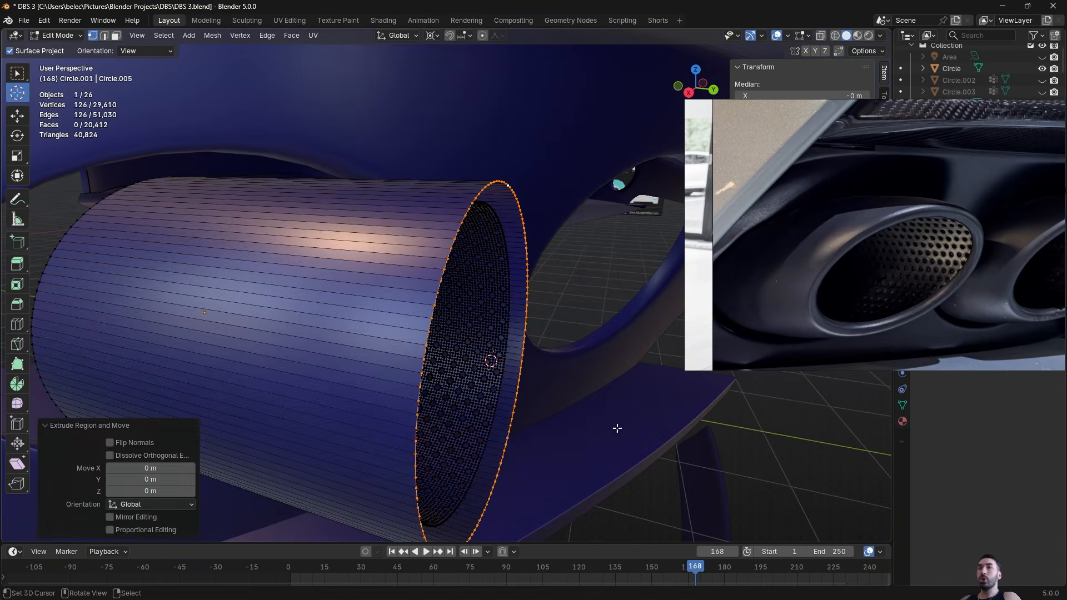
Form the pipe's front rim by scaling the extruded end loop by 0.85 and extruding it inward about 0.004 m along Y
type("s.85")
key("Return")
middle_click_drag(600, 424, 573, 403)
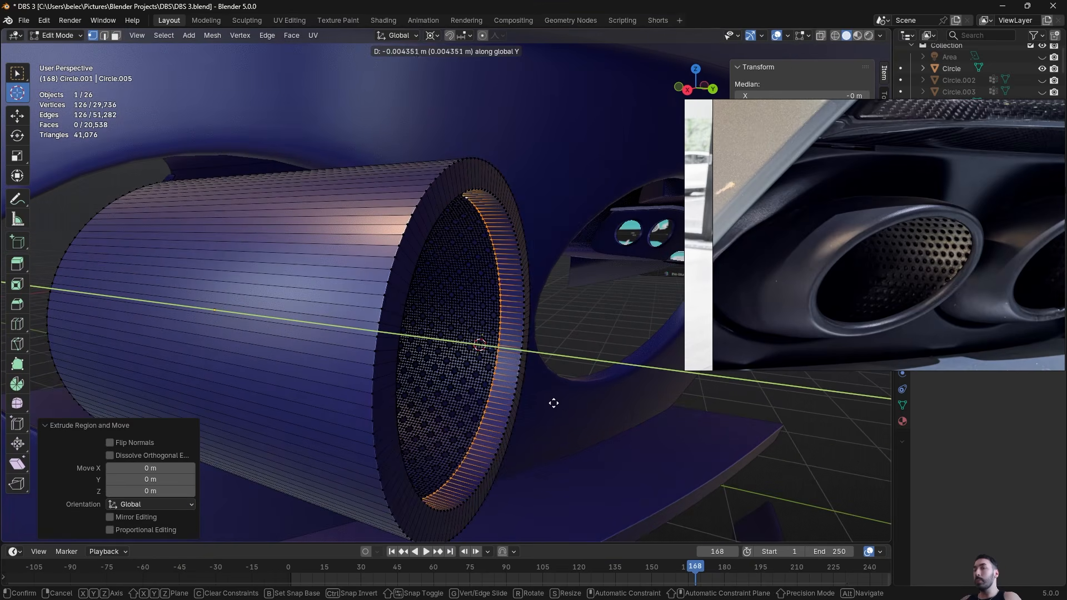
left_click(552, 405)
key("Tab")
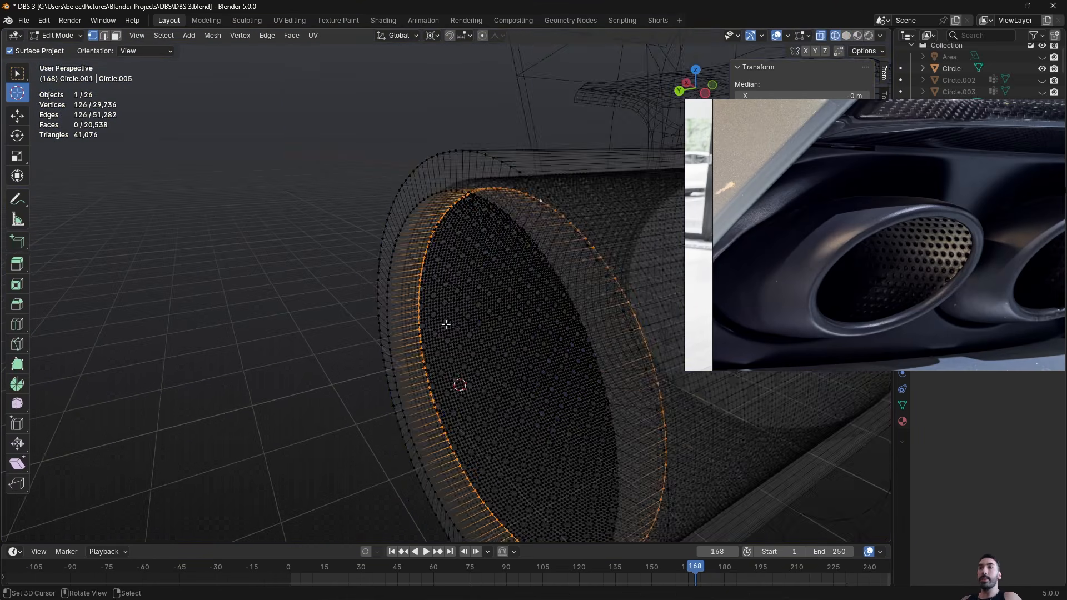
Widen the rim's inner face band by scaling it about 1.049 with the Y axis locked
scroll(377, 276, "up", 2)
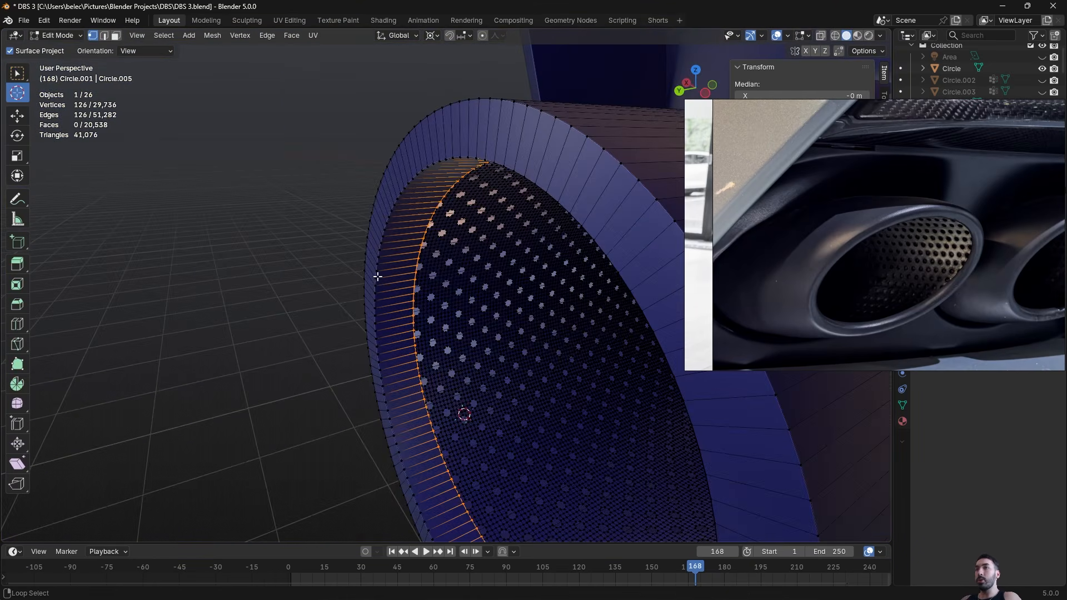
key("e")
key("s")
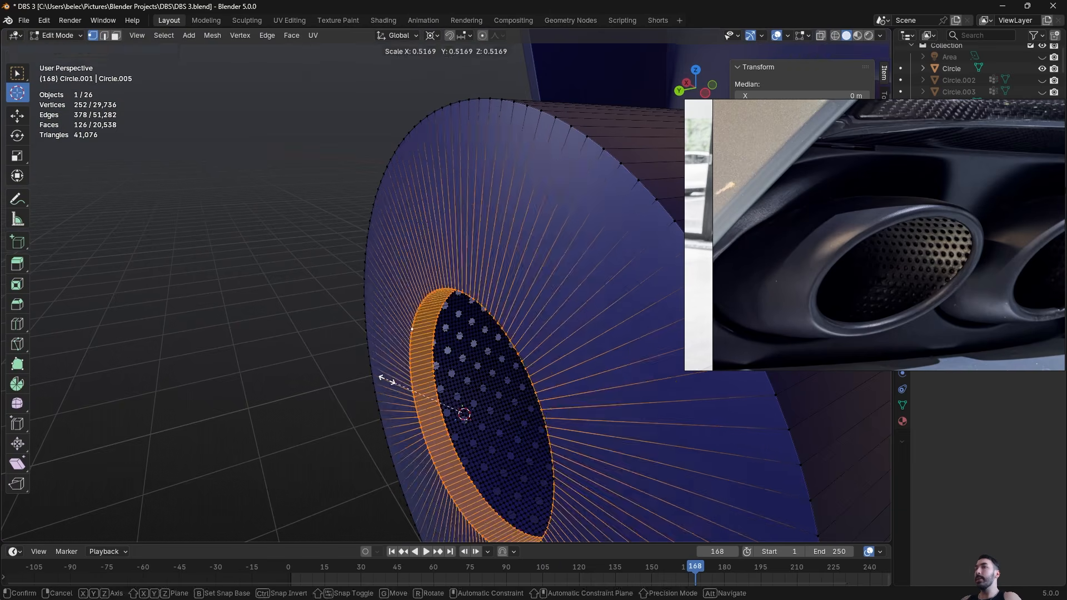
key("shift+y")
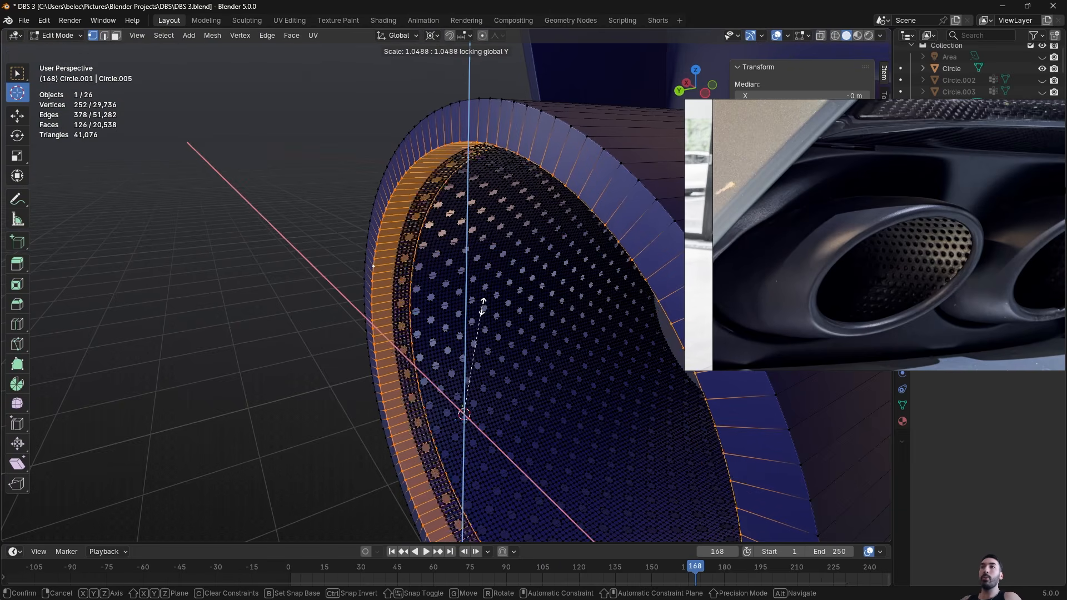
left_click(483, 305)
Try beveling the outer and inner edge loops of the pipe's front rim
middle_click_drag(483, 306, 235, 74)
scroll(500, 247, "down", 2)
key("2")
scroll(450, 254, "up", 4)
right_click(376, 212, "alt")
right_click(390, 228, "alt+shift")
key("ctrl+b")
scroll(506, 272, "up", 1)
left_click(506, 272)
key("Tab")
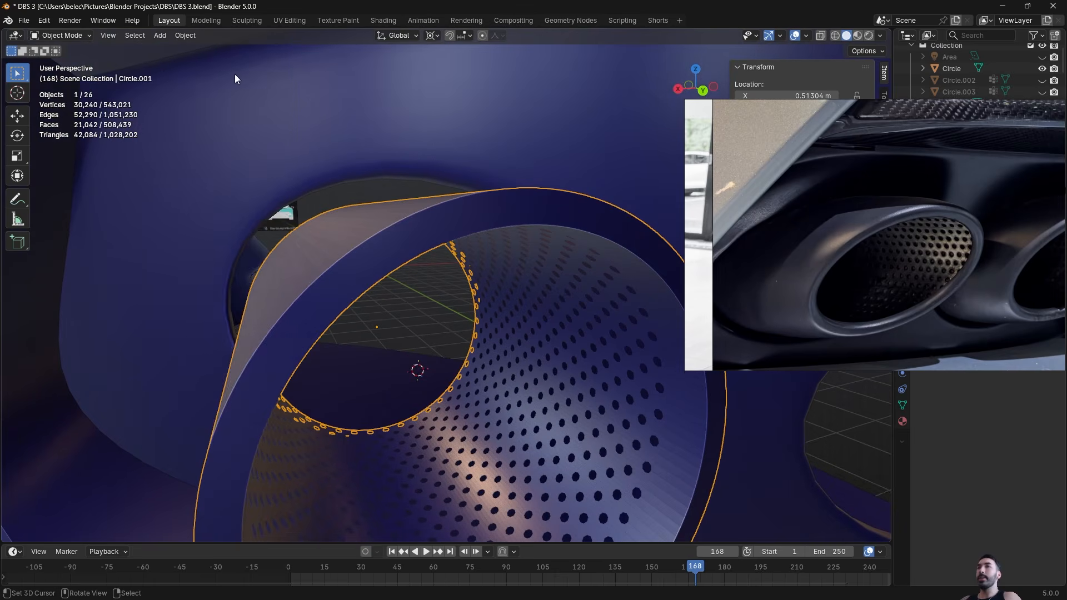
Try Shade Smooth on the exhaust tip and check its surface
left_click(185, 35)
left_click(246, 303)
scroll(421, 296, "down", 4)
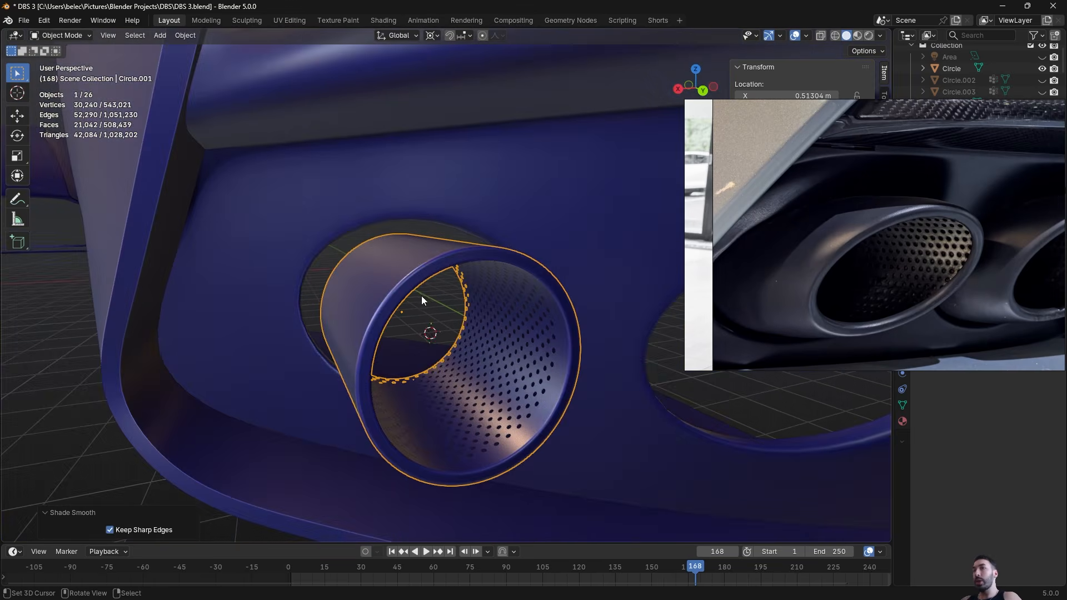
scroll(493, 302, "up", 2)
key("alt+a")
mouse_move(421, 295)
middle_mouse_down()
mouse_move(492, 301)
mouse_move(432, 295)
middle_mouse_up()
key("a")
Undo the smooth shading and the rim bevel on the exhaust tip
scroll(431, 295, "up", 2)
key("ctrl+z")
key("ctrl+z")
key("ctrl+z")
key("Tab")
scroll(492, 275, "down", 1)
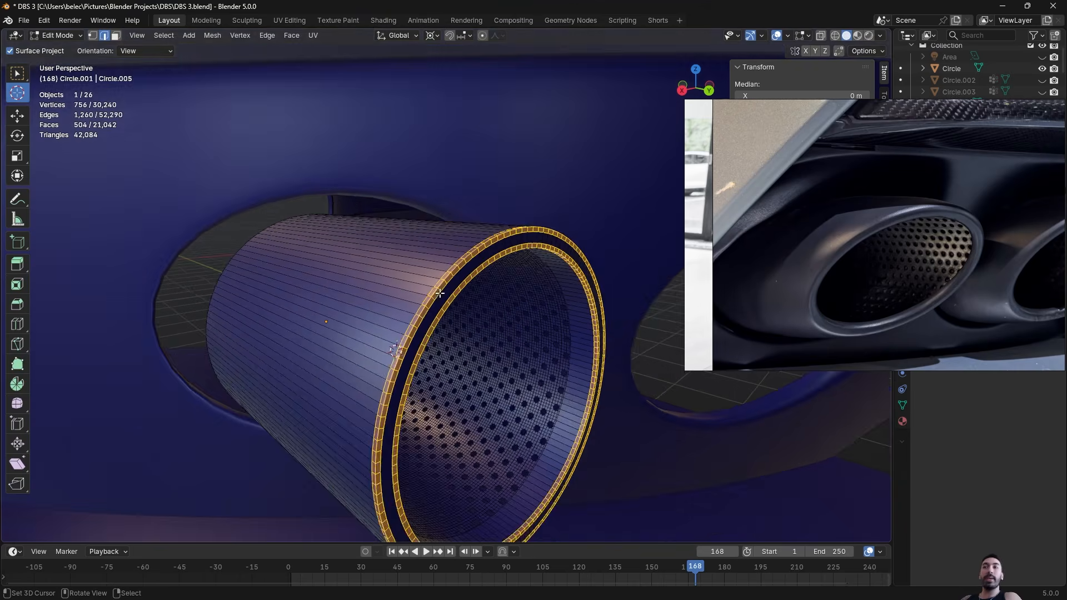
key("ctrl+z")
Add an edge loop around the outer pipe wall a short distance behind the front rim
scroll(492, 274, "up", 1)
key("ctrl+r")
left_click(400, 281)
left_click(475, 314)
Snap the 3D cursor to the pipe's rear face loop and scale that loop by about 1.029 with Y locked
key("3")
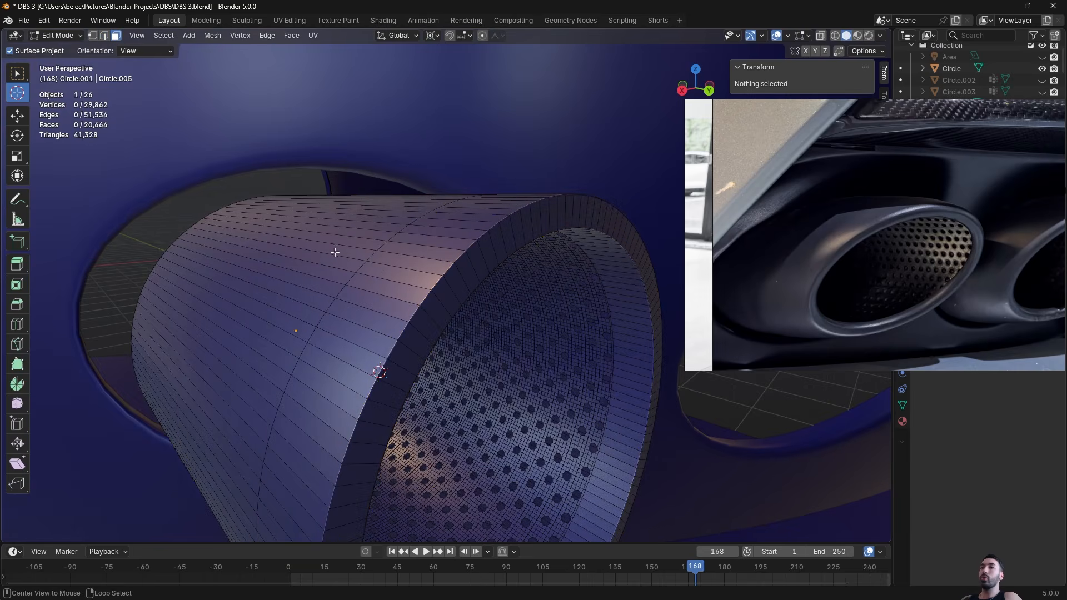
left_click(333, 250, "alt")
key("shift+s")
left_click(341, 362)
key("s")
key("shift+x")
key("shift+y")
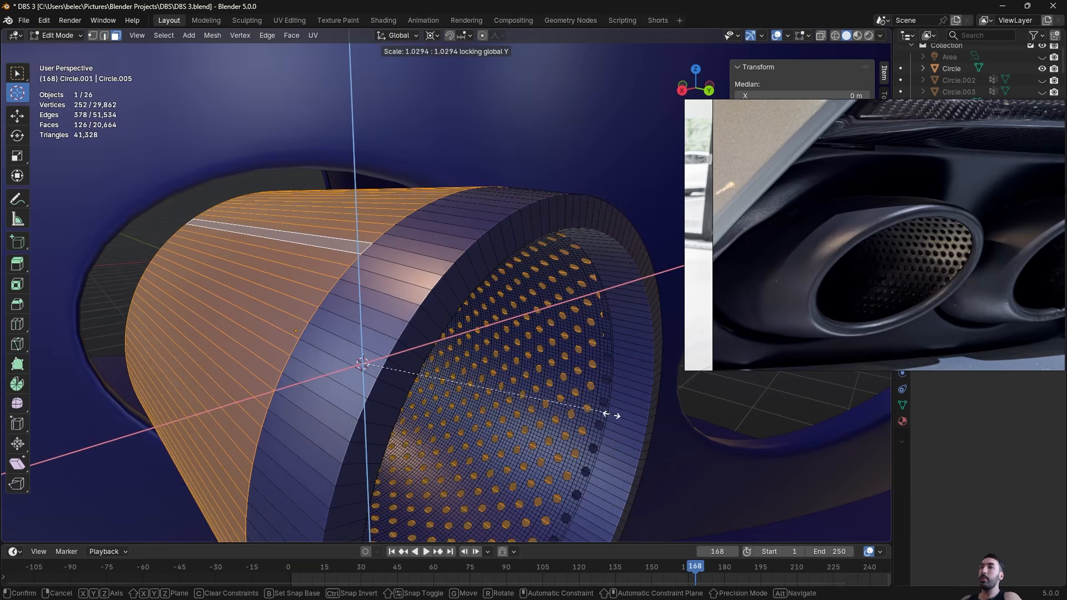
left_click(613, 412)
Bevel the edge loop around the outer pipe wall by about 0.0283 m with 4 segments
key("2")
left_click(339, 276, "alt")
key("ctrl+b")
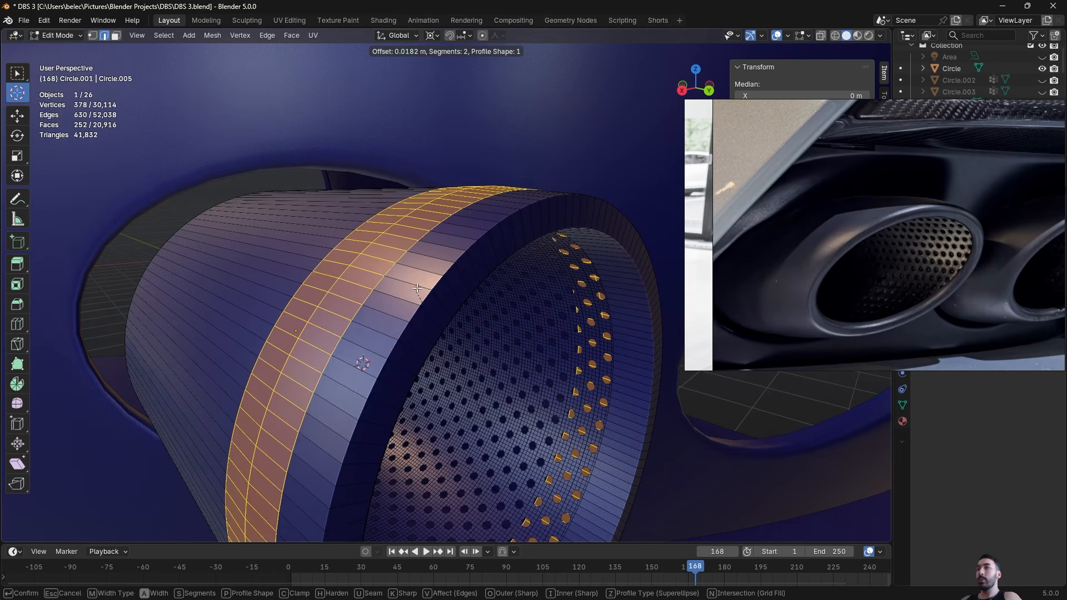
scroll(417, 283, "up", 2)
left_click(418, 268)
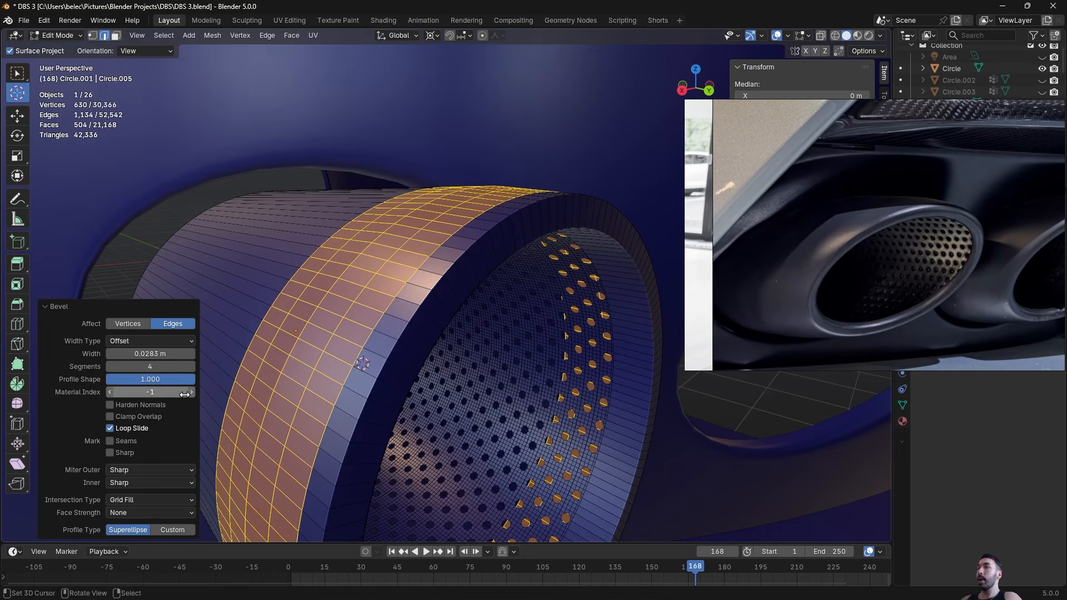
key("alt+a")
Bevel the outer and inner edge loops of the pipe's front rim by about 0.002 m
left_click(431, 308, "alt")
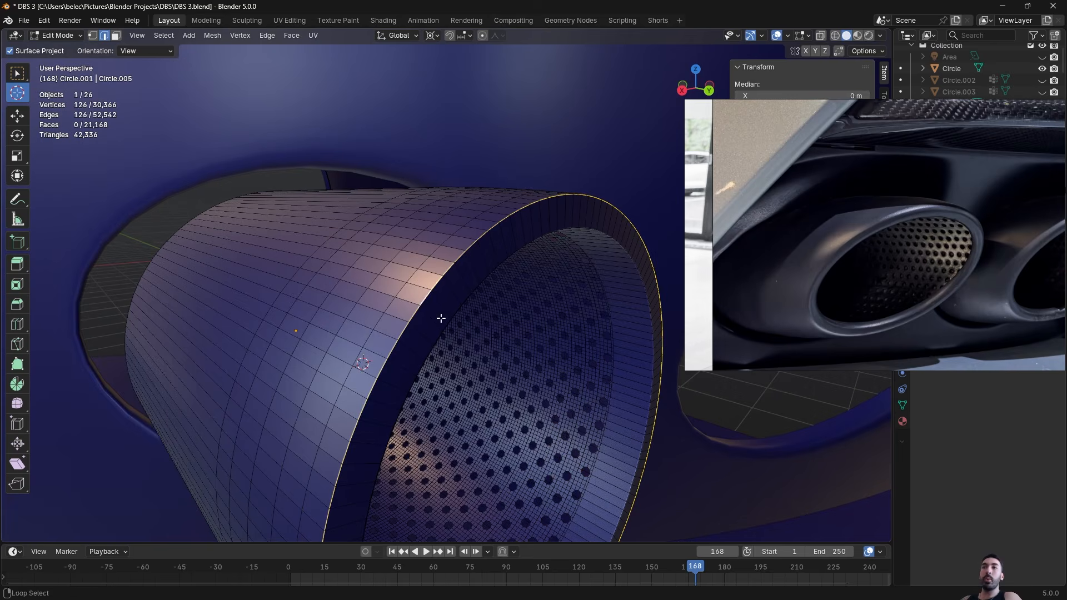
left_click(446, 322, "alt+shift")
key("ctrl+b")
scroll(526, 278, "down", 2)
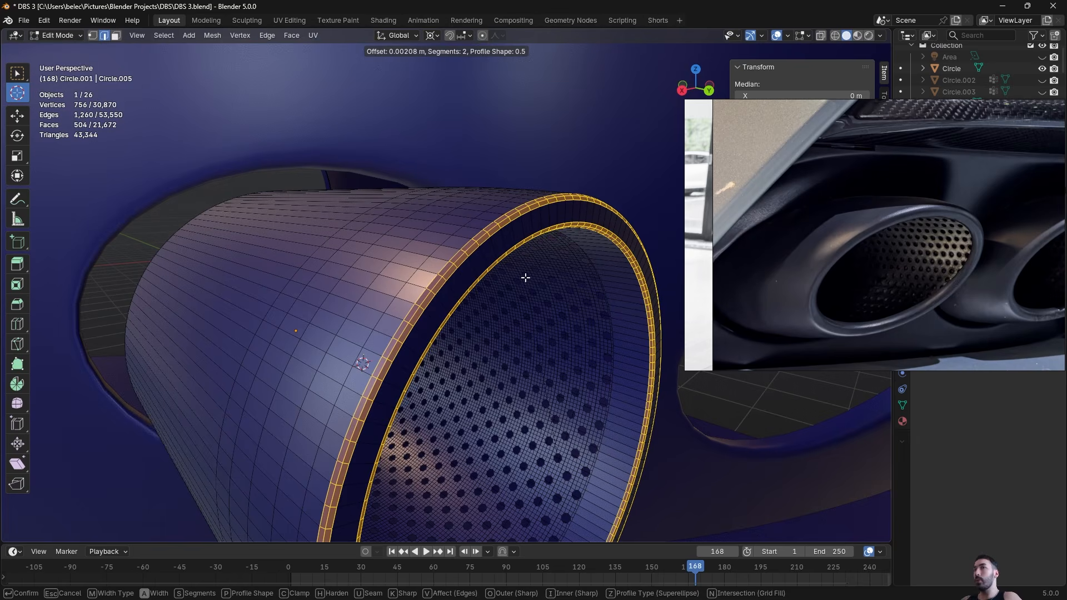
left_click(525, 278)
left_click_drag(161, 380, 233, 376)
Apply Shade Smooth to the exhaust tip and deselect it to check the shading
key("Tab")
scroll(233, 375, "down", 3)
middle_click_drag(233, 375, 383, 328)
left_click(187, 36)
left_click(259, 302)
middle_click_drag(513, 345, 368, 319)
key("alt+a")
scroll(441, 352, "down", 1)
scroll(369, 319, "up", 3)
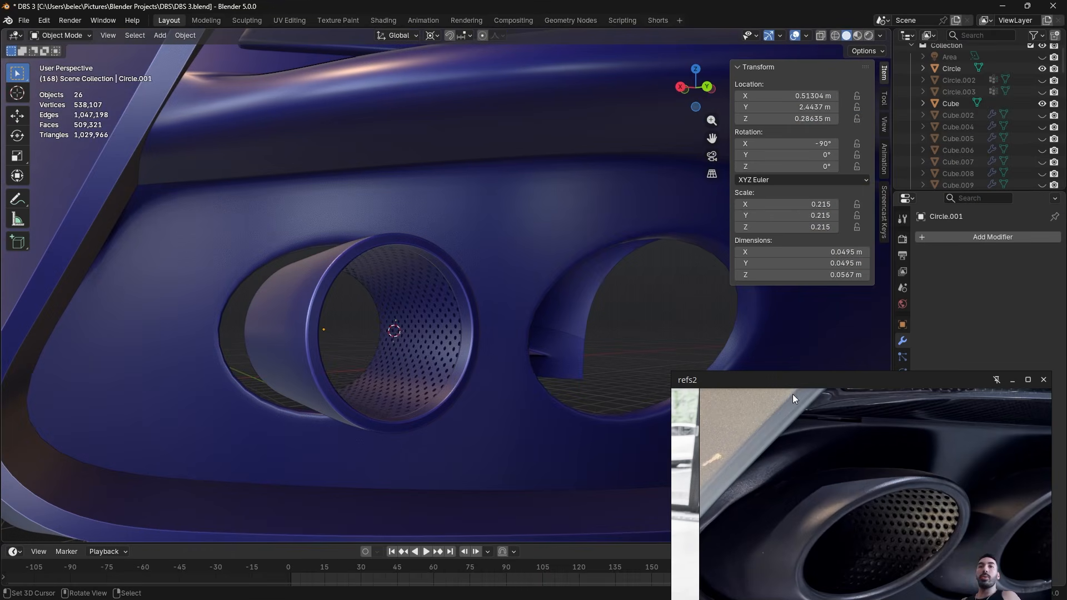
Move the reference photo beside the exhaust tip in view and select the exhaust tip object
left_click_drag(792, 385, 785, 308)
mouse_move(404, 368)
middle_mouse_down()
mouse_move(382, 396)
mouse_move(397, 373)
middle_mouse_up()
right_click(397, 374)
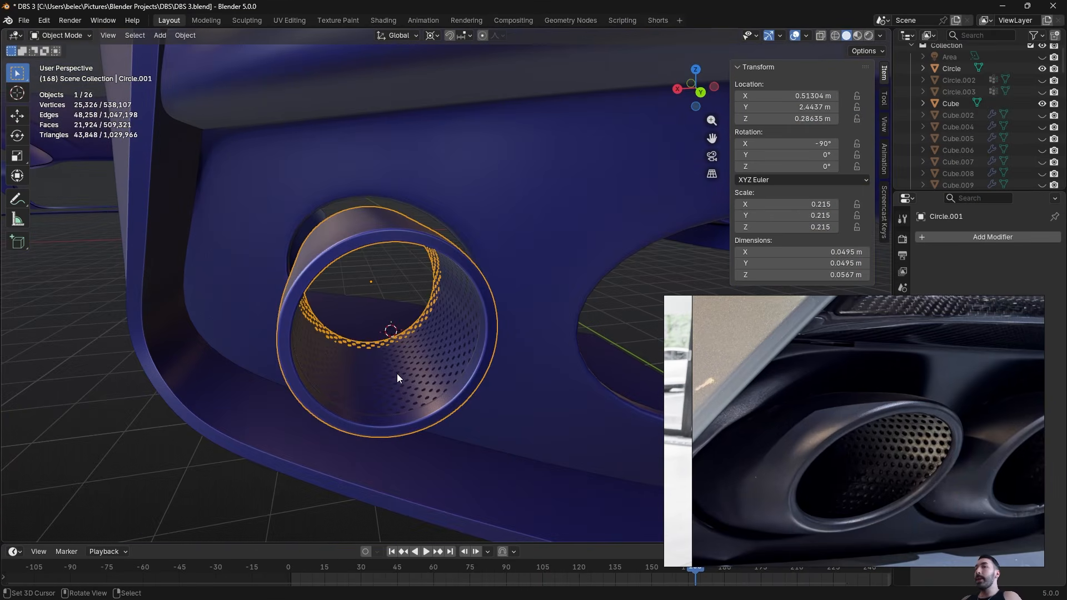
key("a")
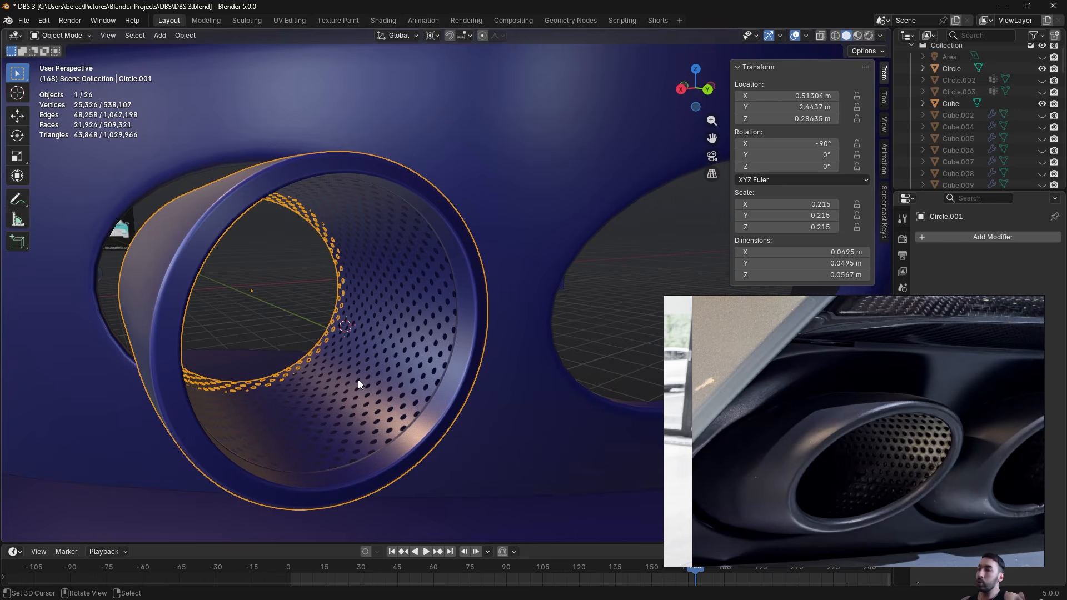
Select the whole perforated inner mesh and snap the 3D cursor to its center
scroll(342, 241, "up", 3)
key("Tab")
scroll(396, 348, "down", 1)
scroll(397, 347, "down", 2)
key("shift+s")
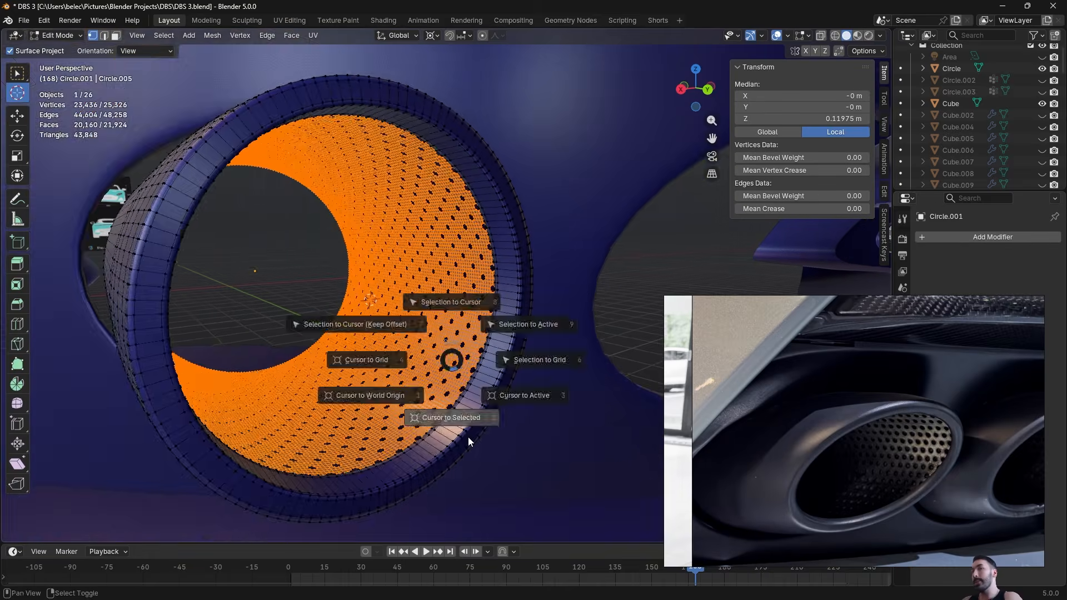
left_click(468, 436)
Examine the perforated mesh's holes and face layout close to the pipe's inner rim
key("Tab")
scroll(352, 419, "up", 5)
middle_click_drag(344, 338, 364, 284)
key("Tab")
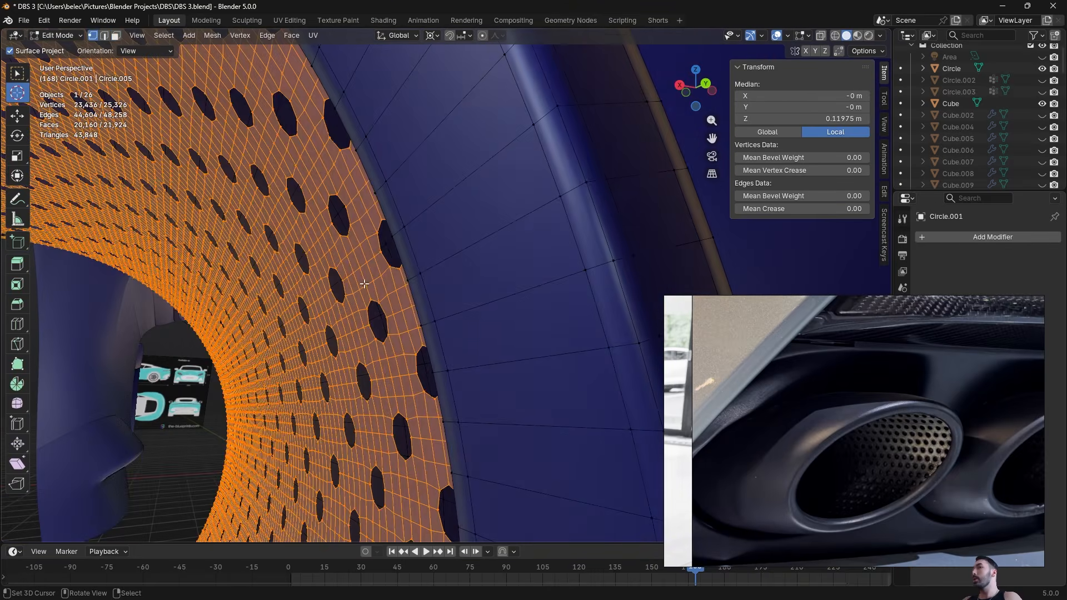
key("3")
left_click(369, 226)
left_click(400, 295, "shift")
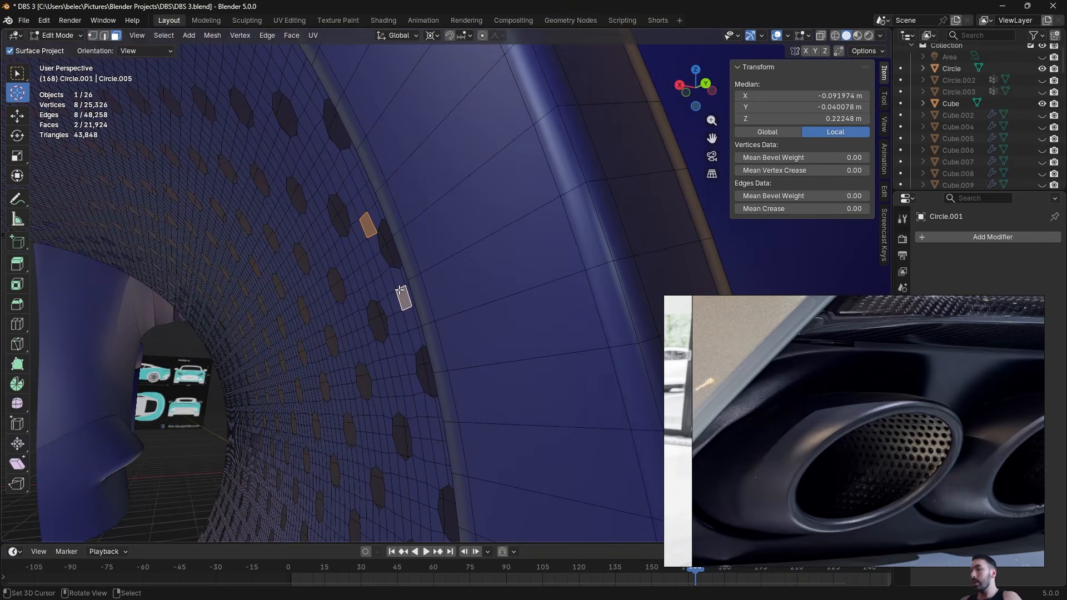
scroll(408, 300, "up", 7)
scroll(417, 306, "down", 6)
middle_click_drag(417, 306, 439, 335)
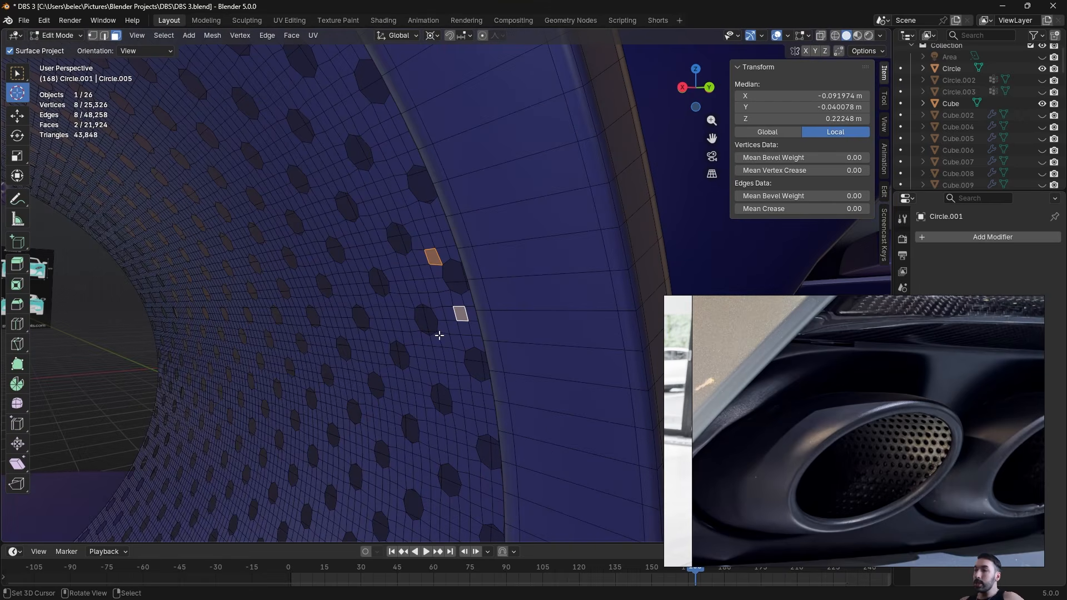
mouse_move(412, 328)
middle_mouse_down()
mouse_move(464, 285)
mouse_move(417, 323)
middle_mouse_up()
key("Tab")
scroll(450, 281, "up", 5)
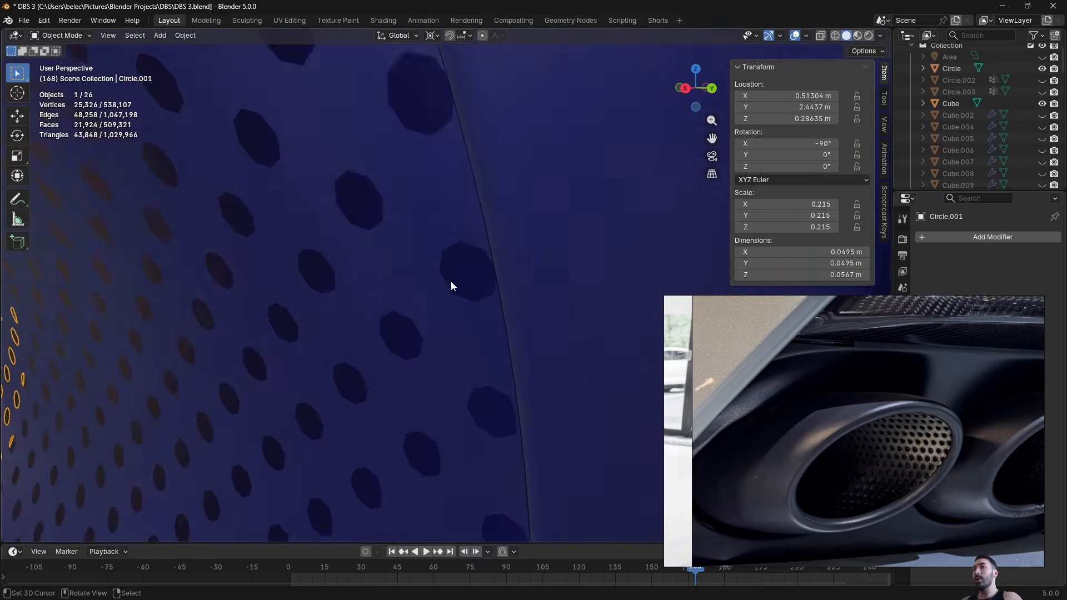
middle_click_drag(444, 272, 453, 333)
key("Tab")
key("1")
right_click(442, 269, "alt")
scroll(418, 311, "down", 2)
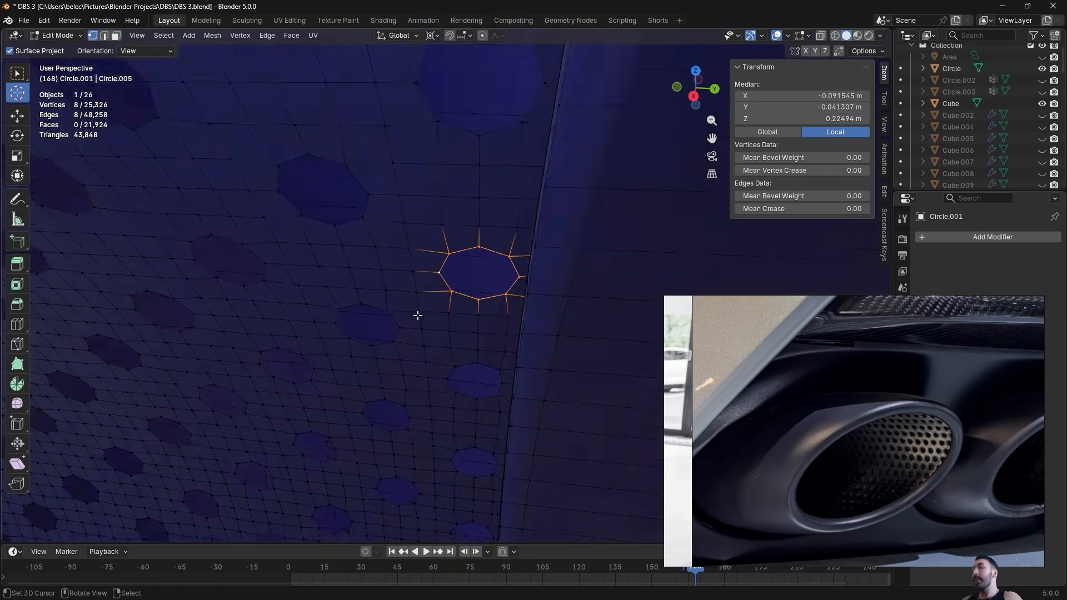
Select the linked perforated mesh and extrude its faces along normals by about -0.0013 m
key("a")
key("alt+a")
key("l")
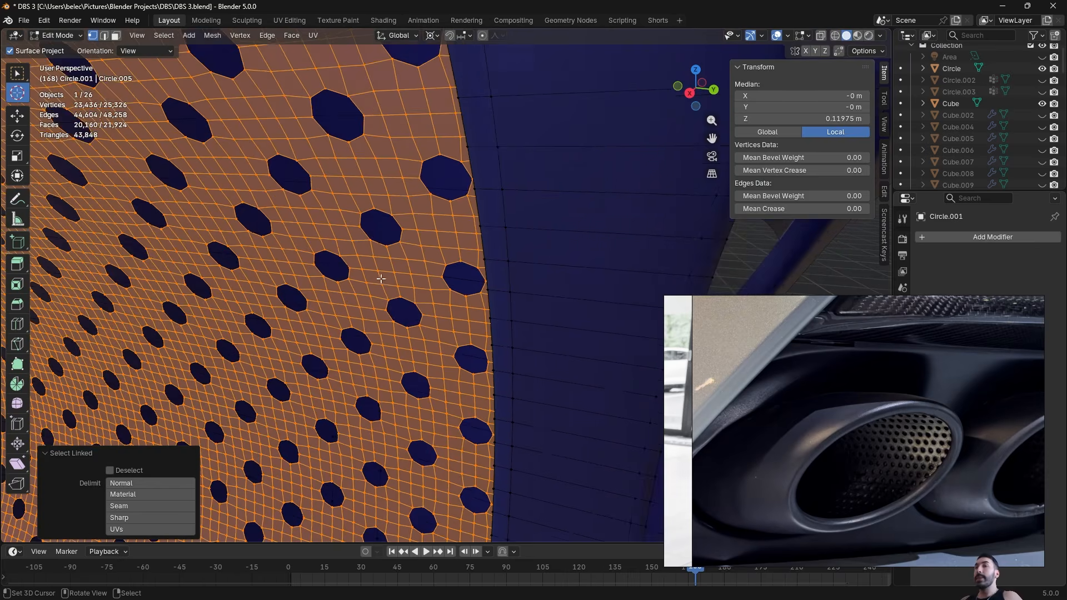
scroll(418, 289, "up", 2)
middle_click_drag(417, 290, 388, 281)
scroll(387, 281, "down", 2)
scroll(457, 295, "up", 4)
key("alt+e")
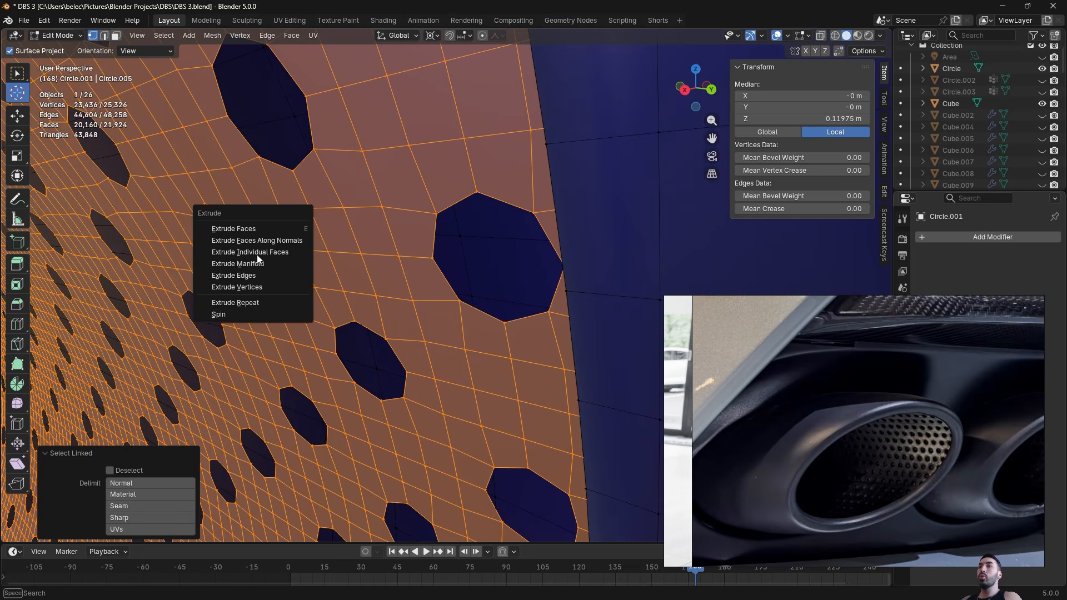
left_click(263, 244)
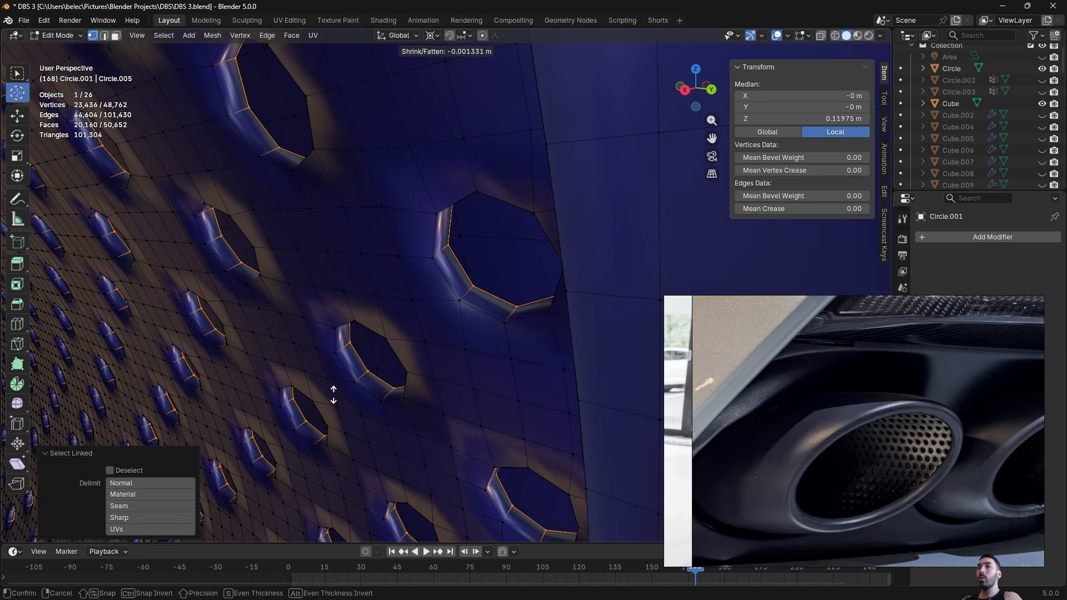
left_click(336, 398)
Inspect the extruded mesh, try deleting its selected offset faces, and undo the deletion
key("Tab")
scroll(388, 372, "down", 2)
middle_click_drag(393, 373, 433, 374)
key("Tab")
middle_click_drag(301, 293, 426, 339)
key("shift+z")
key("x")
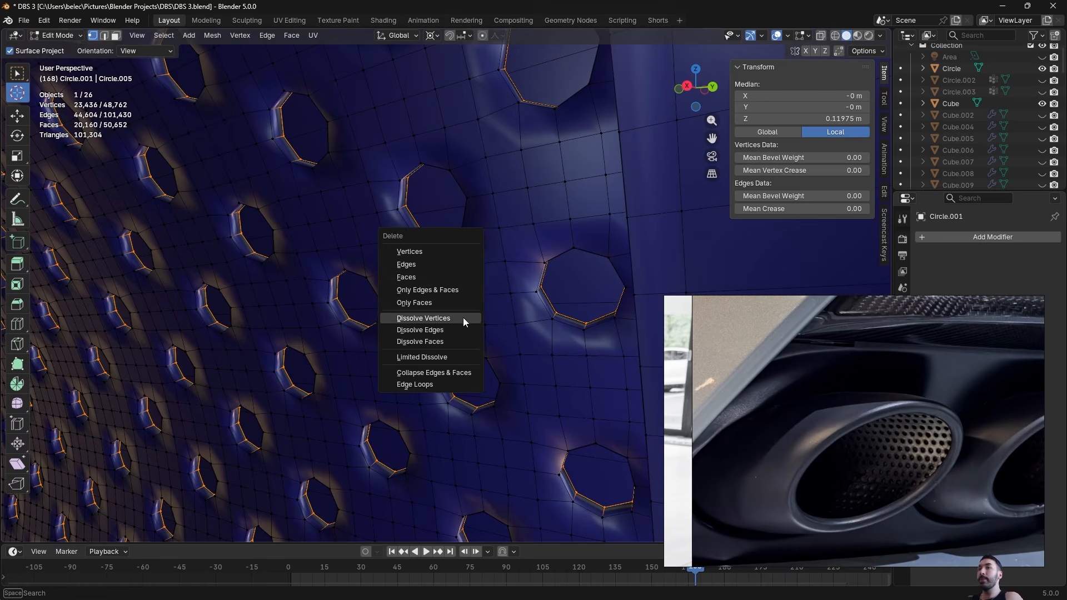
left_click(424, 279)
key("ctrl+z")
Delete the extruded mesh's selected offset faces and check the hole walls
key("x")
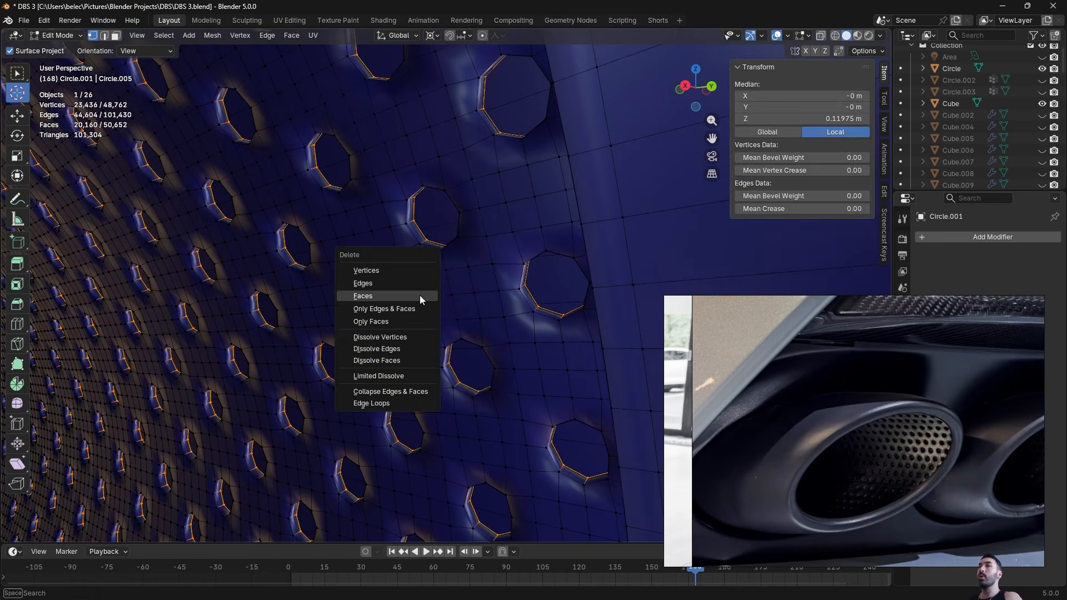
left_click(420, 297)
key("Tab")
middle_click_drag(406, 266, 450, 175)
key("Tab")
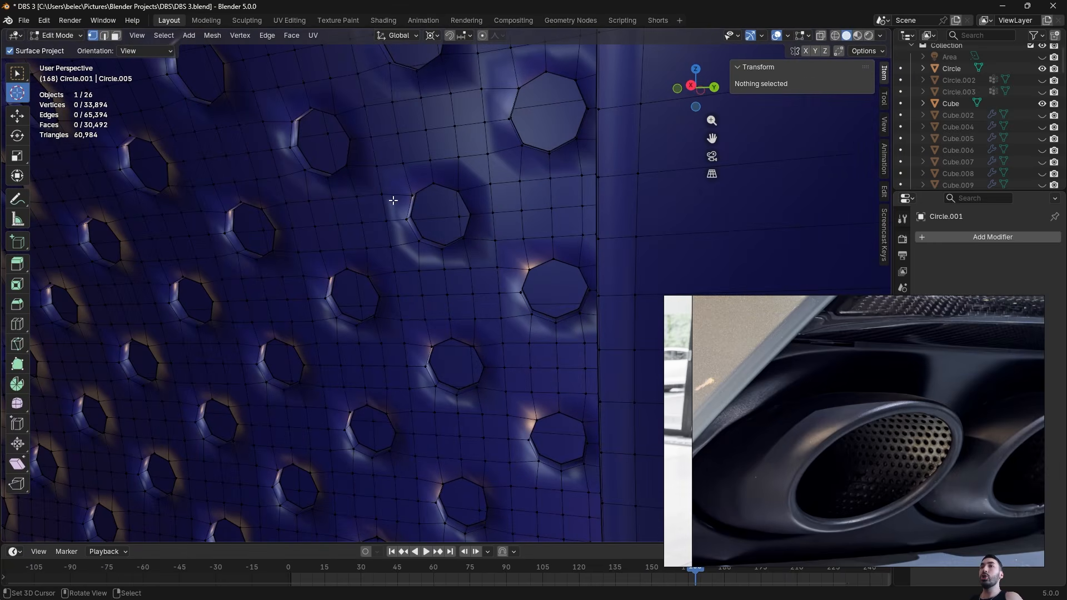
middle_click_drag(416, 221, 466, 321)
middle_click_drag(380, 376, 348, 383)
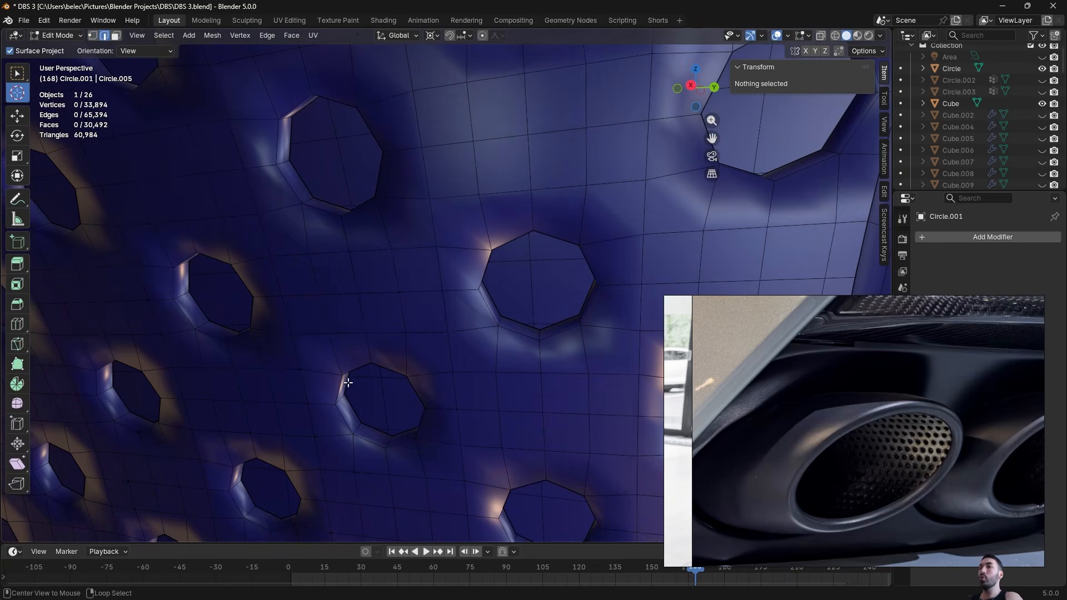
right_click(342, 385, "alt")
key("3")
right_click(328, 367)
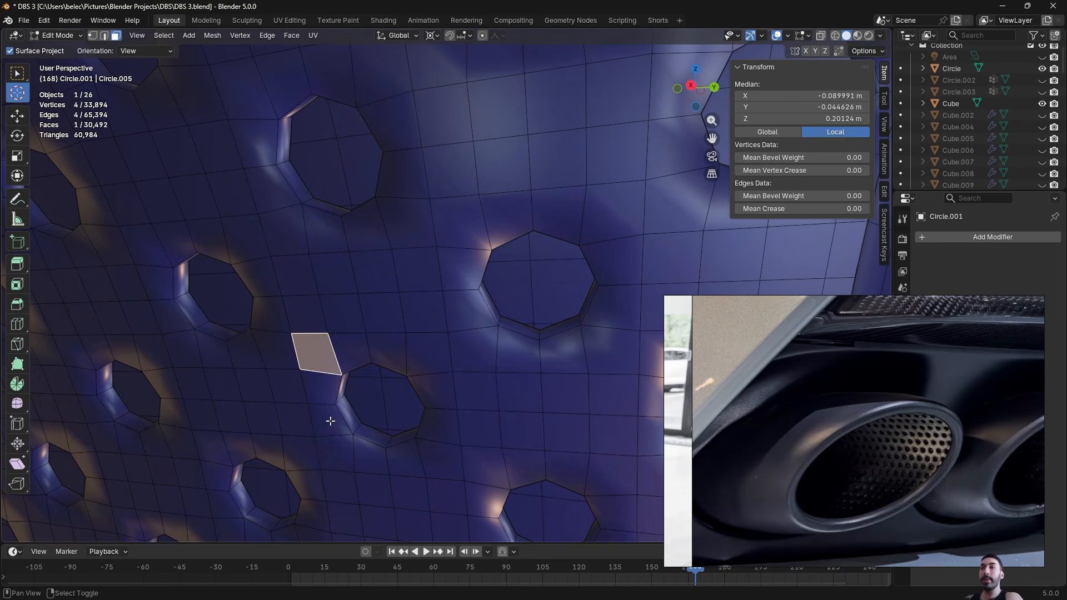
right_click(329, 421, "shift")
right_click(348, 446, "shift")
right_click(405, 459, "shift")
right_click(436, 421, "shift")
key("alt+a")
Select the edge loop around one mesh hole's rim and extend the selection to edges with similar face angles
middle_click_drag(432, 325, 416, 332)
key("2")
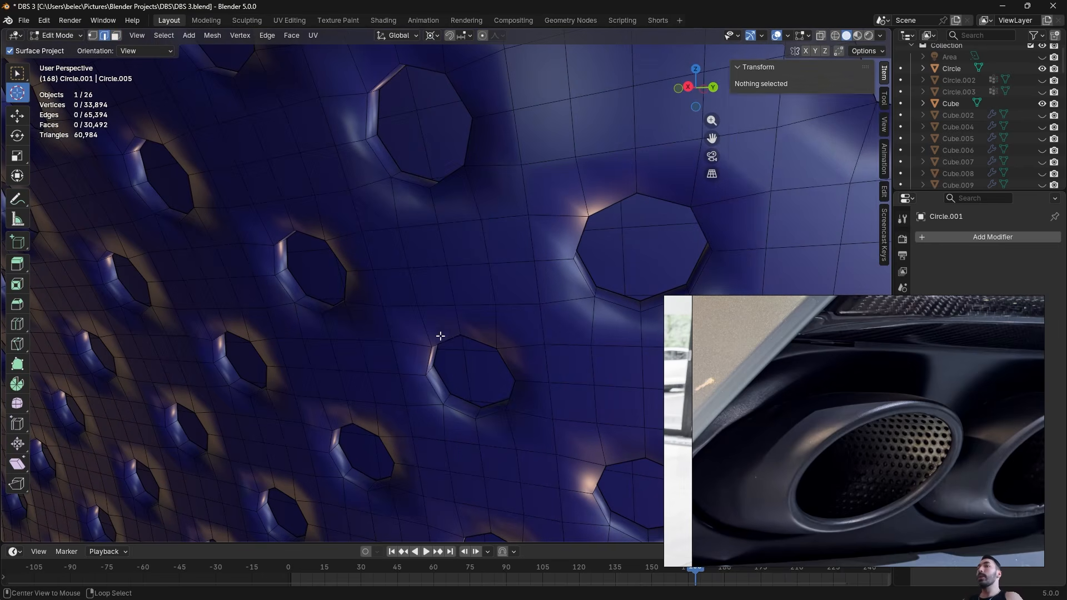
right_click(443, 344, "alt")
middle_click_drag(535, 345, 459, 352)
right_click(458, 352, "alt+shift")
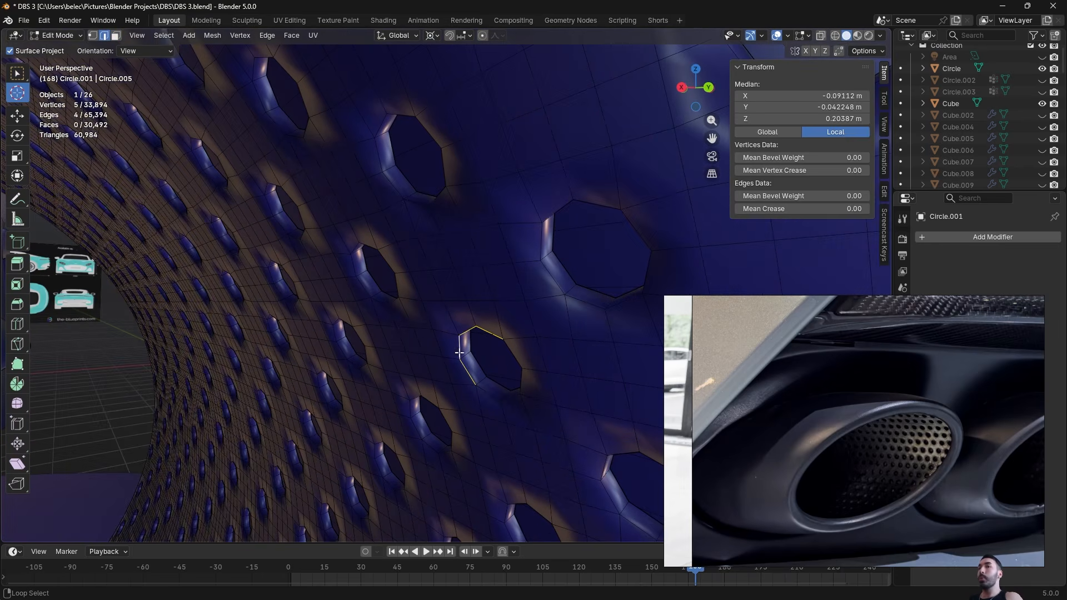
key("shift+g")
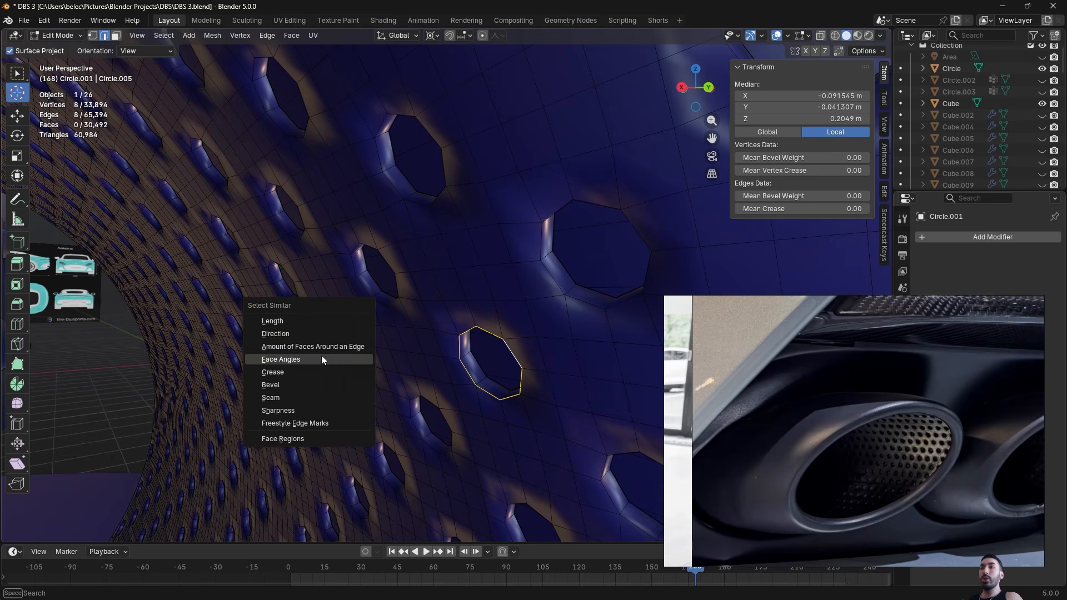
left_click(318, 360)
Raise the similarity threshold of the face-angle selection to include the remaining hole rim edges
middle_click_drag(318, 360, 372, 326)
mouse_move(457, 290)
middle_mouse_down()
mouse_move(528, 281)
mouse_move(529, 298)
mouse_move(511, 305)
mouse_move(466, 304)
middle_mouse_up()
key("alt+z")
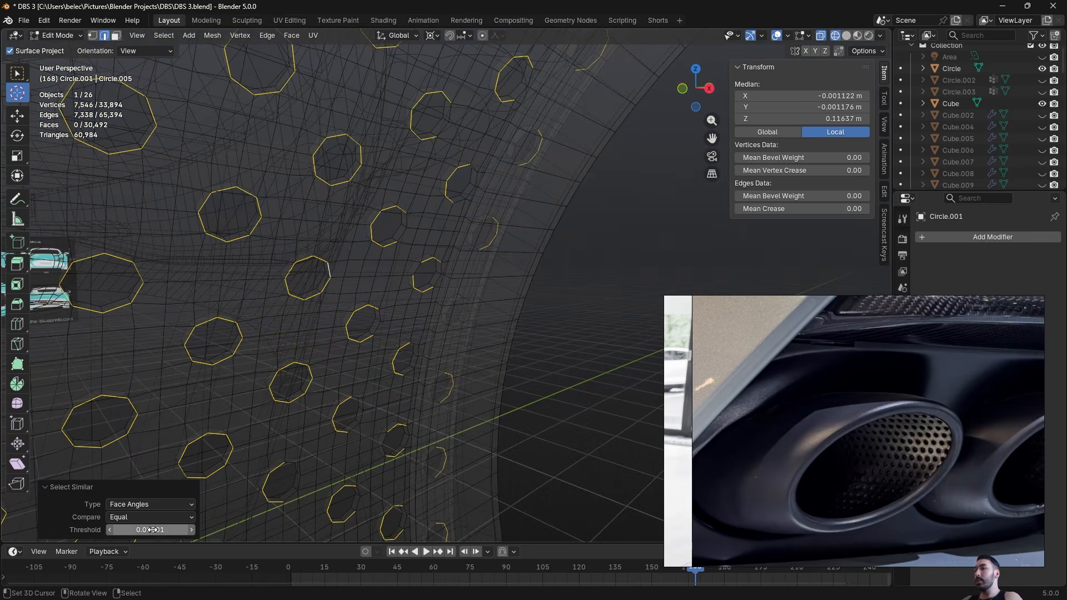
left_click(138, 529)
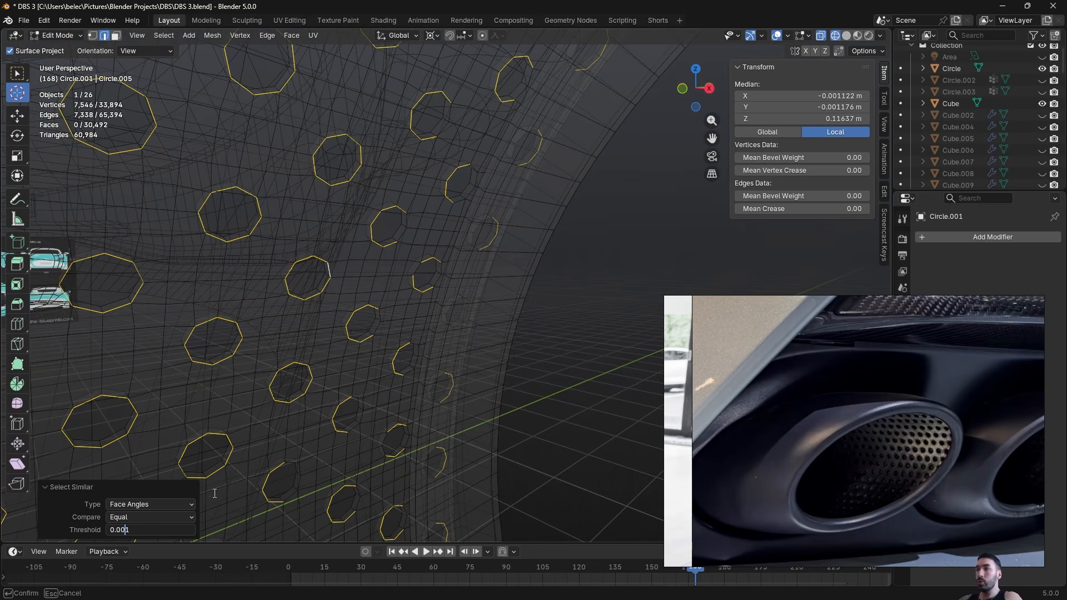
key("BackSpace")
key("Return")
Add another edge loop to the selection and check the selected hole rims in both wireframe and solid shading
mouse_move(447, 364)
middle_mouse_down()
mouse_move(474, 360)
mouse_move(476, 234)
mouse_move(506, 250)
mouse_move(419, 262)
mouse_move(445, 249)
middle_mouse_up()
key("shift+z")
right_click(516, 231, "alt+shift")
scroll(407, 267, "down", 6)
key("shift+z")
scroll(445, 249, "up", 4)
key("shift+z")
scroll(445, 249, "up", 4)
key("shift+z")
middle_click_drag(490, 281, 400, 288)
scroll(450, 313, "up", 3)
key("shift+z")
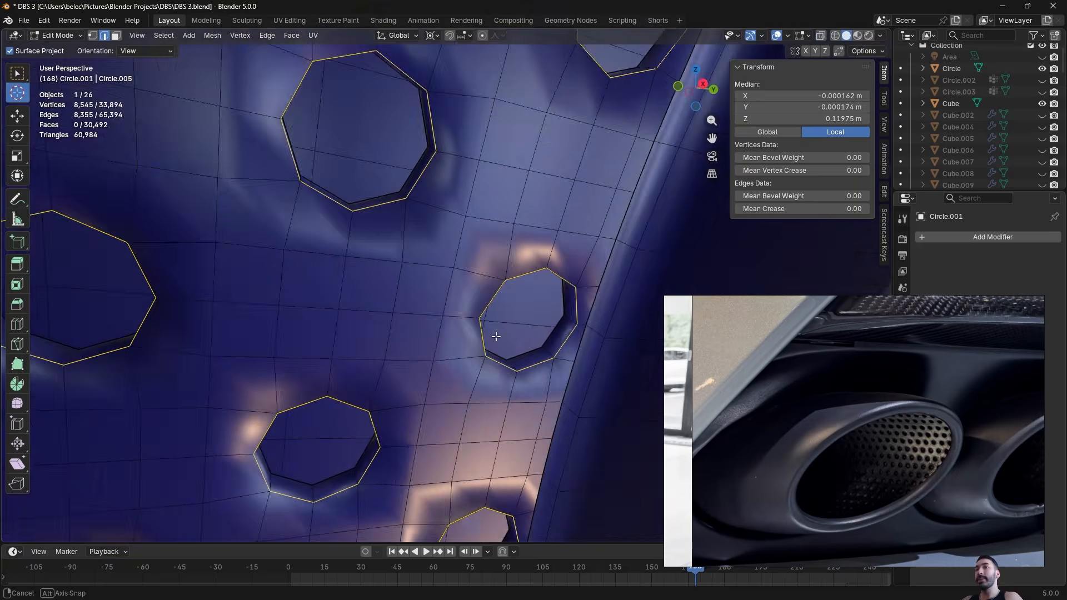
Bevel the selected hole rims by 0.00022 m with 2 segments, profile shape 1 and Loop Slide off, and return to Object Mode
middle_click_drag(493, 339, 523, 360)
key("ctrl+b")
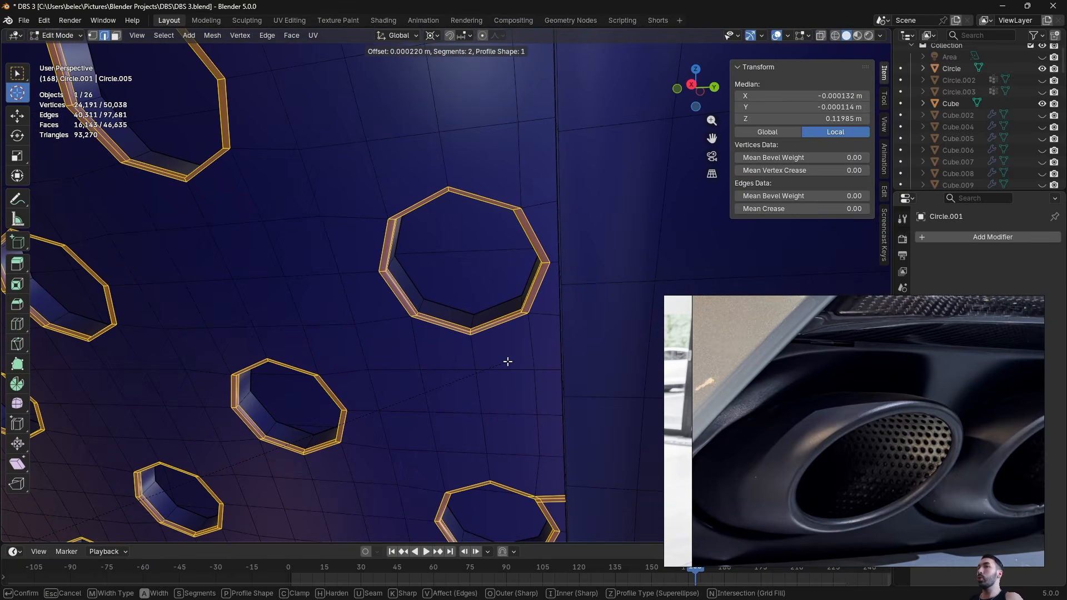
left_click(508, 361)
left_click(131, 428)
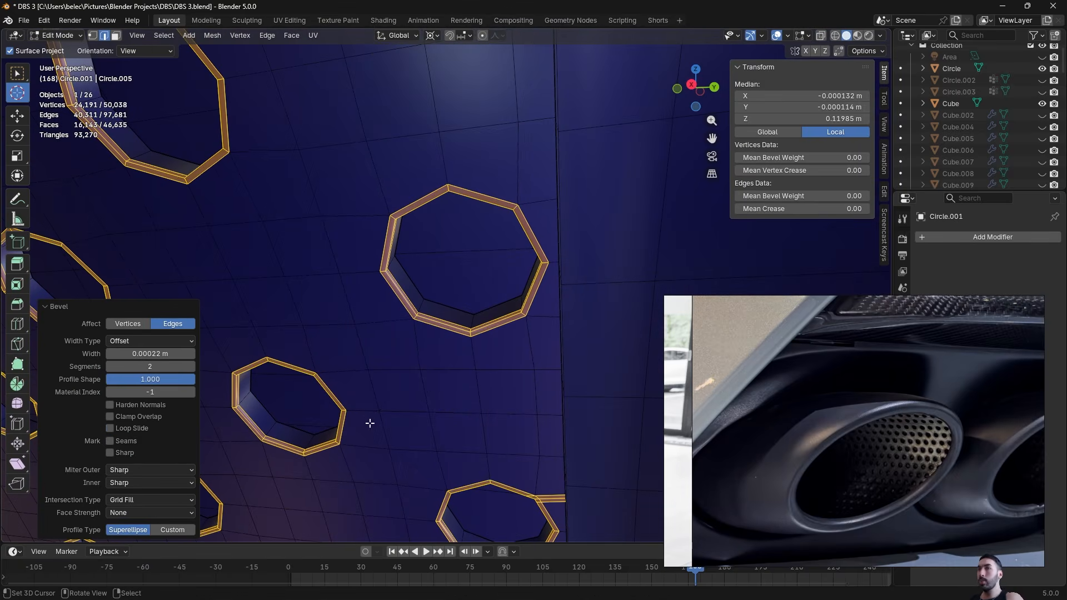
key("Tab")
Inspect the beveled holes across the whole perforated mesh and minimize the reference image window
scroll(418, 368, "down", 4)
mouse_move(418, 368)
middle_mouse_down()
mouse_move(488, 354)
mouse_move(418, 352)
middle_mouse_up()
scroll(419, 356, "down", 8)
key("a")
key("a")
scroll(395, 366, "up", 3)
right_click(418, 351)
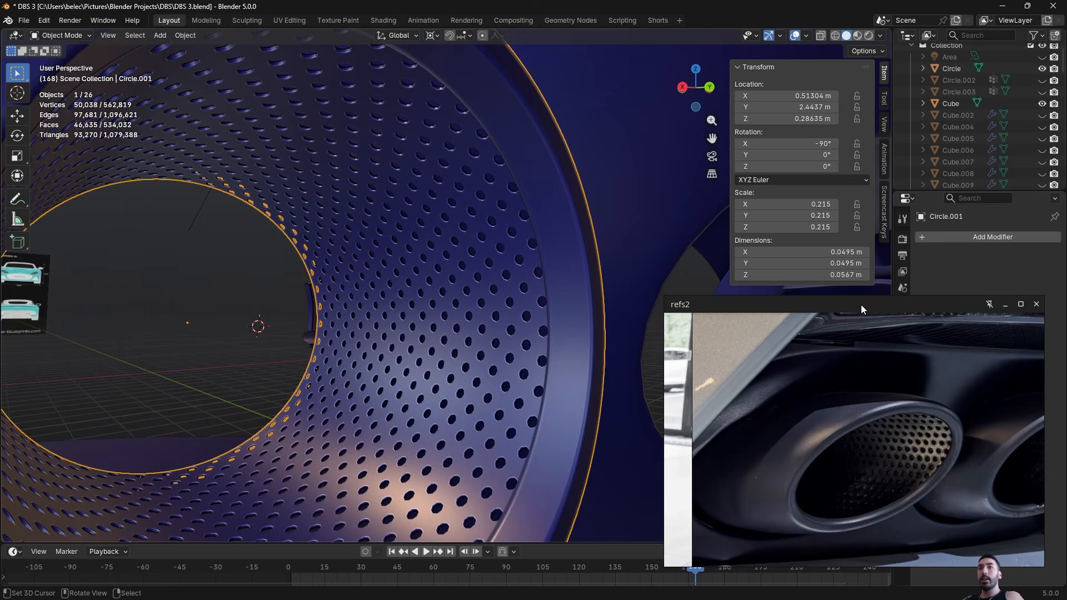
left_click(1004, 305)
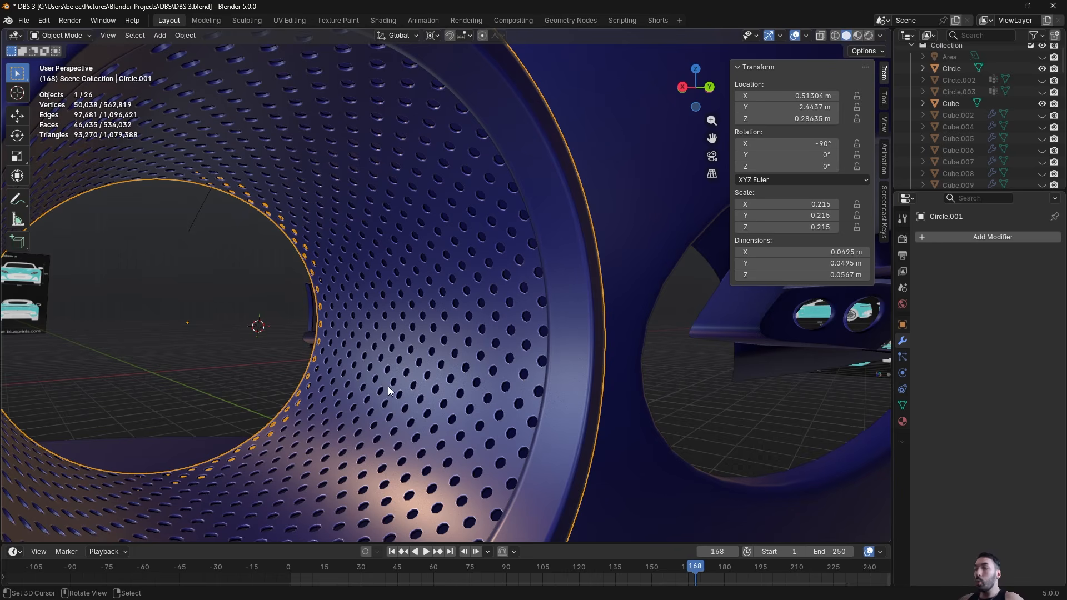
Add a Subdivision modifier to the exhaust tip with a viewport level of 1
middle_click_drag(388, 385, 437, 241)
key("ctrl+0")
middle_click_drag(452, 284, 423, 311)
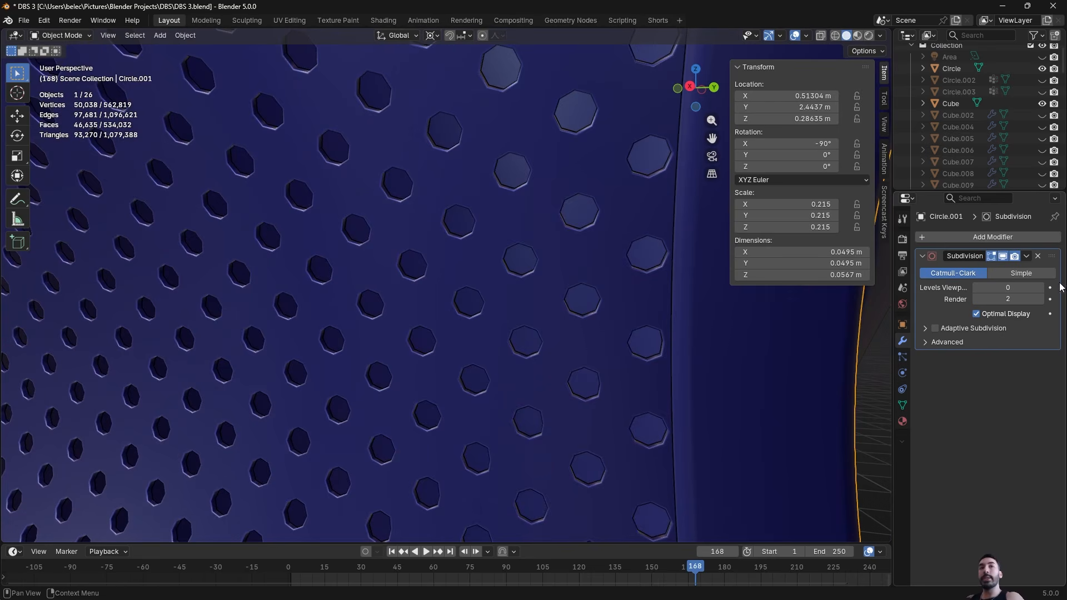
left_click(1044, 288)
Scale the exhaust tip up uniformly by about 1.06 to better fill its opening in the bumper panel
mouse_move(455, 343)
middle_mouse_down("ctrl")
mouse_move(482, 296)
mouse_move(416, 281)
mouse_move(415, 255)
mouse_move(455, 319)
mouse_move(515, 322)
mouse_move(448, 330)
mouse_move(462, 403)
mouse_move(453, 347)
middle_mouse_up("ctrl")
scroll(481, 296, "down", 8)
scroll(493, 319, "down", 3)
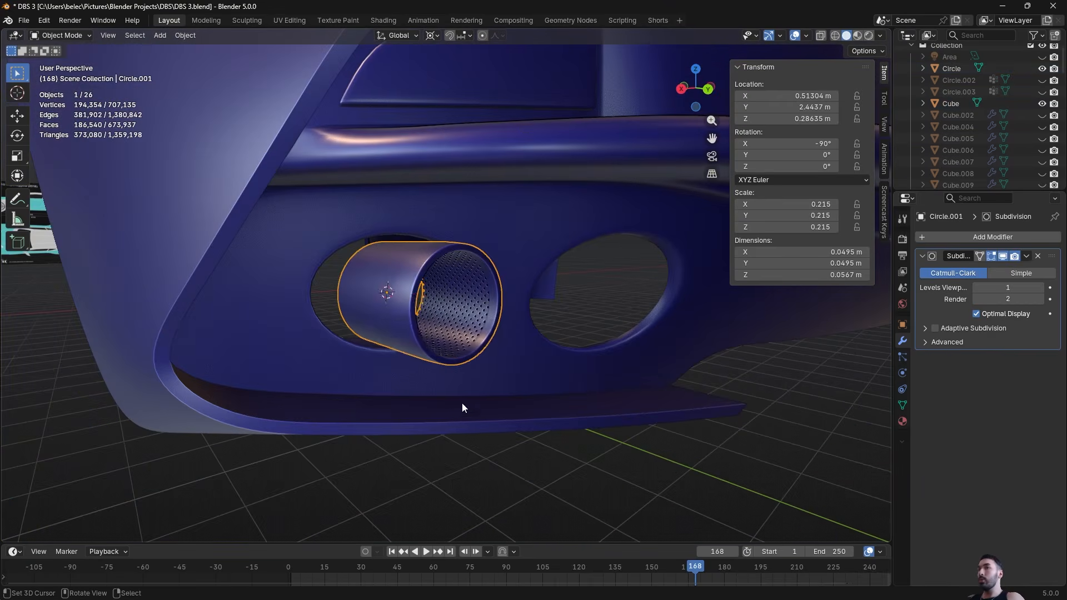
key("s")
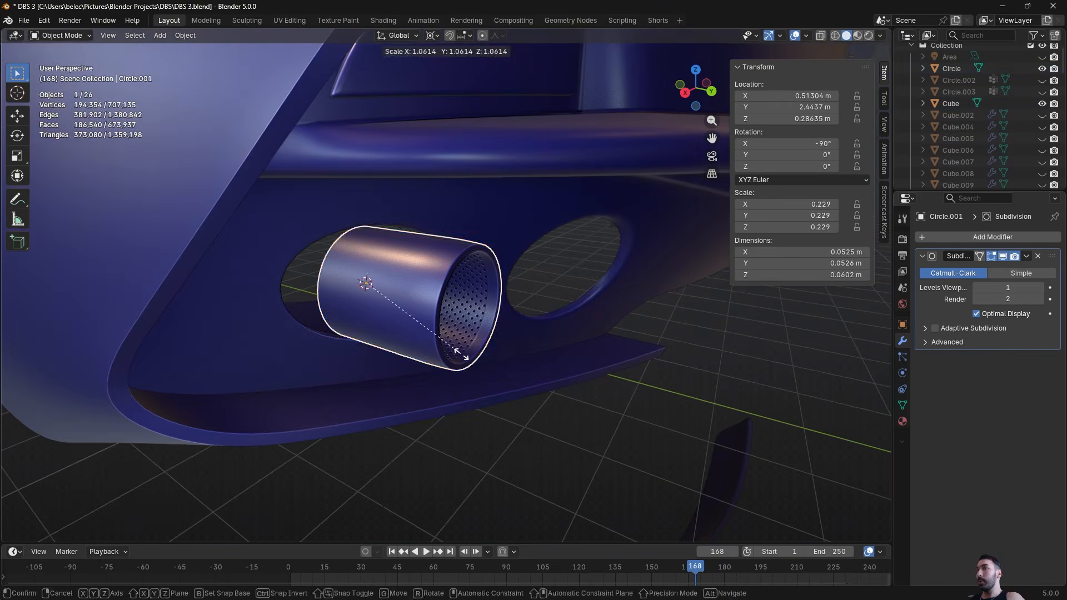
left_click(459, 353)
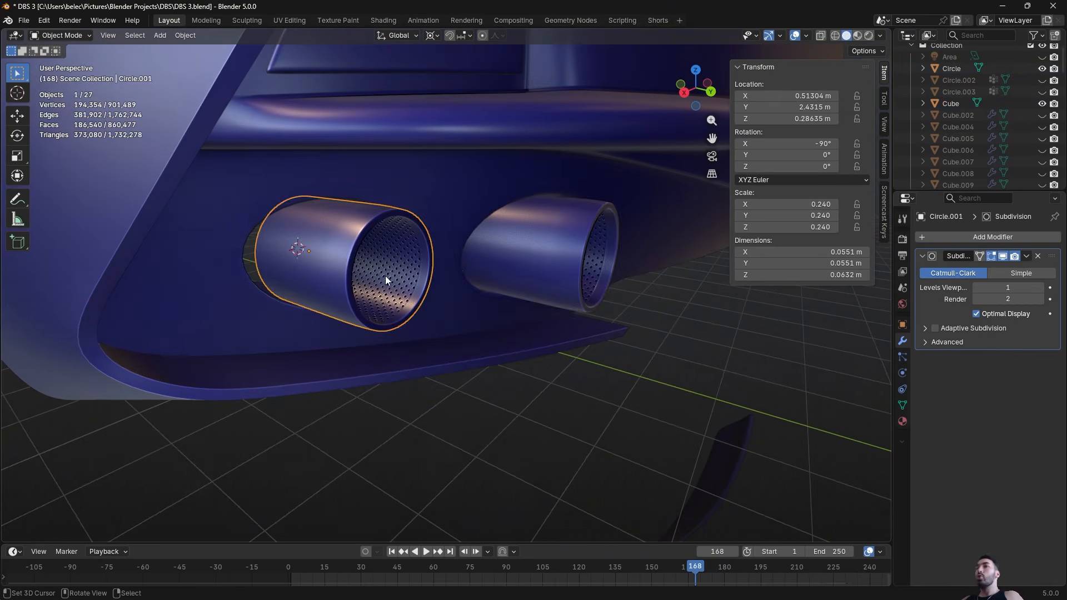
Clear the selection and examine the red car's reference photo closely around the hexagonal perforations beside the exhaust tip
right_click(527, 285)
key("a")
middle_click_drag(528, 285, 455, 321)
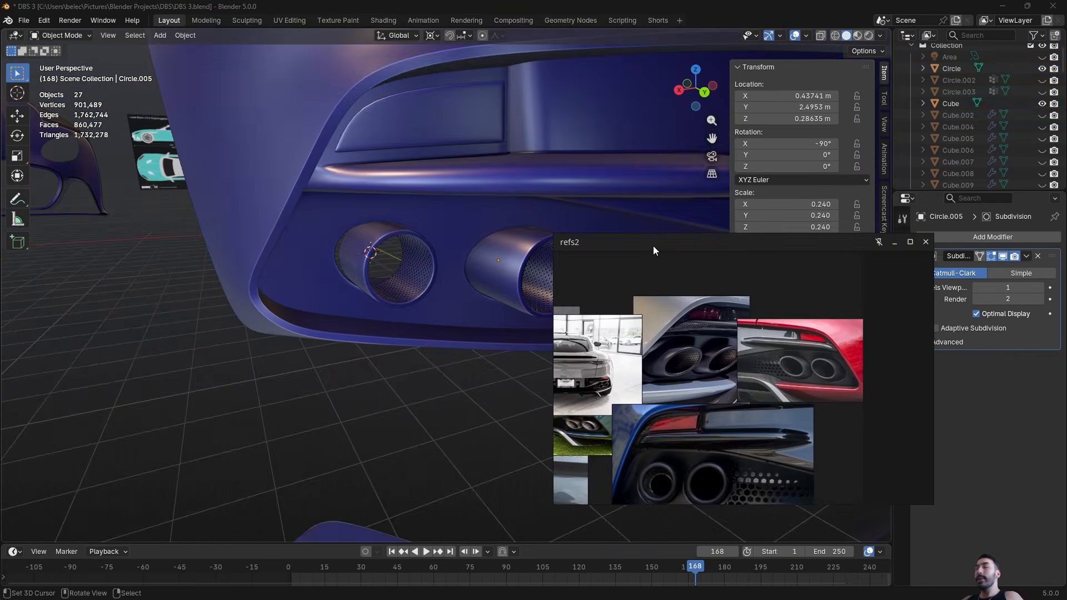
left_click_drag(653, 247, 664, 246)
scroll(812, 398, "up", 4)
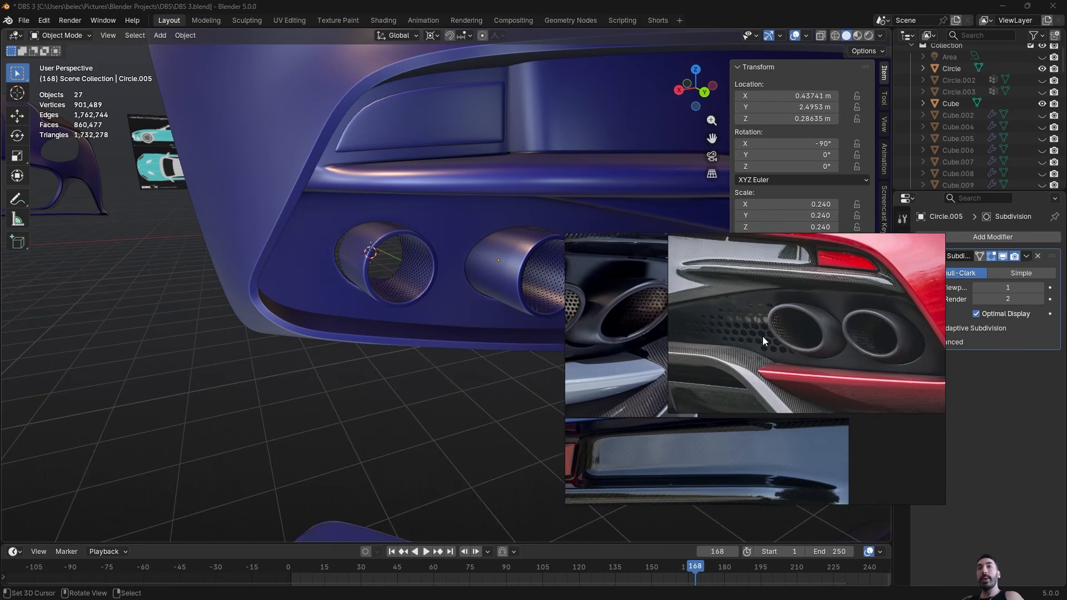
scroll(763, 333, "up", 4)
scroll(739, 346, "down", 3)
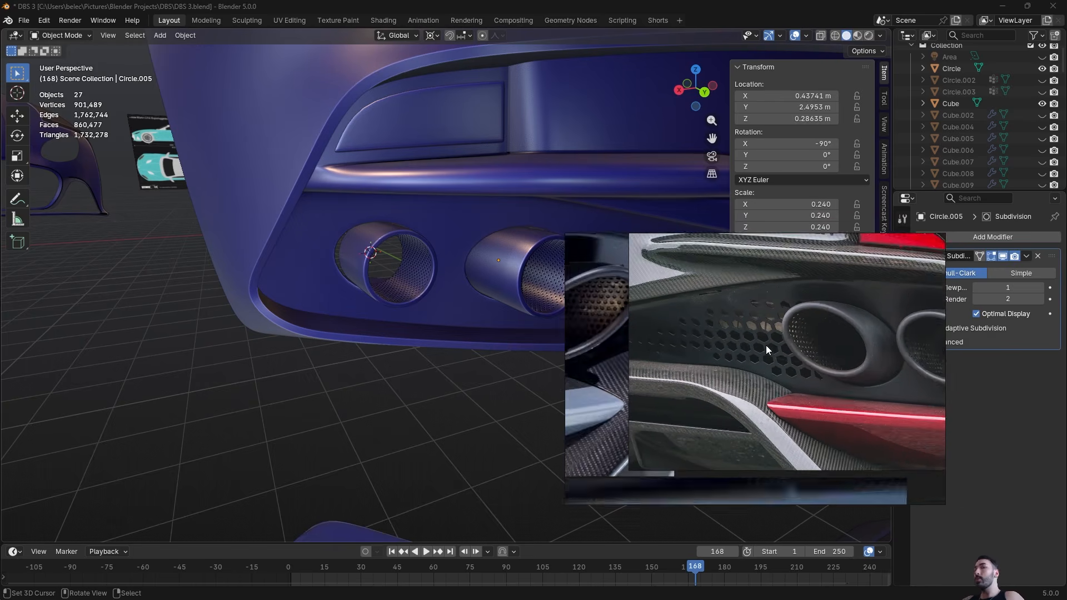
scroll(783, 338, "up", 3)
Select the rear panel surrounding the exhaust tips and examine it from several angles against the reference photo
right_click(451, 243)
middle_click_drag(481, 261, 467, 349)
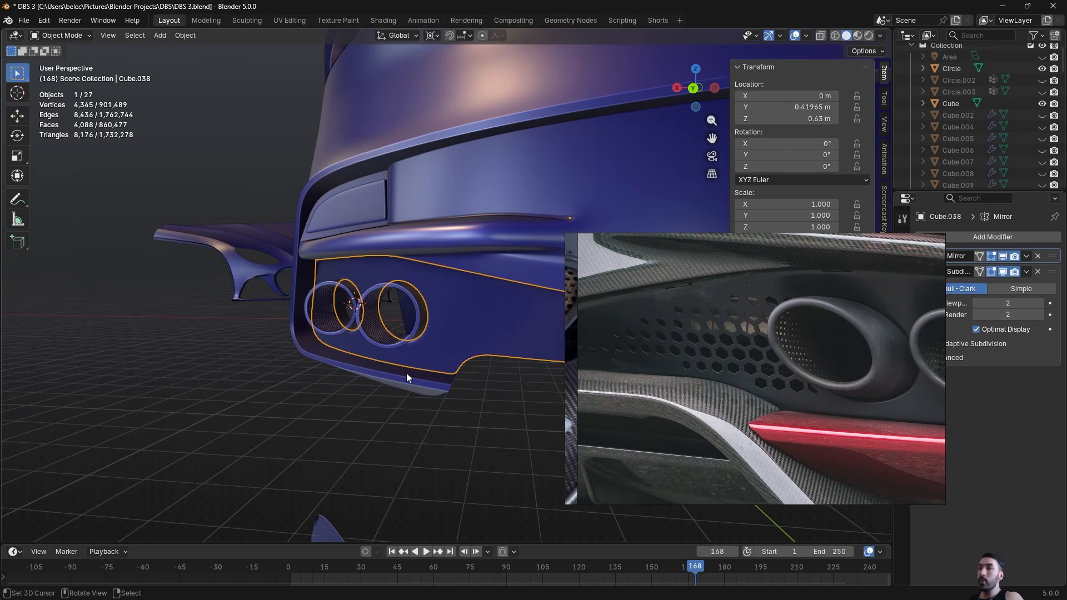
middle_click_drag(444, 357, 377, 345)
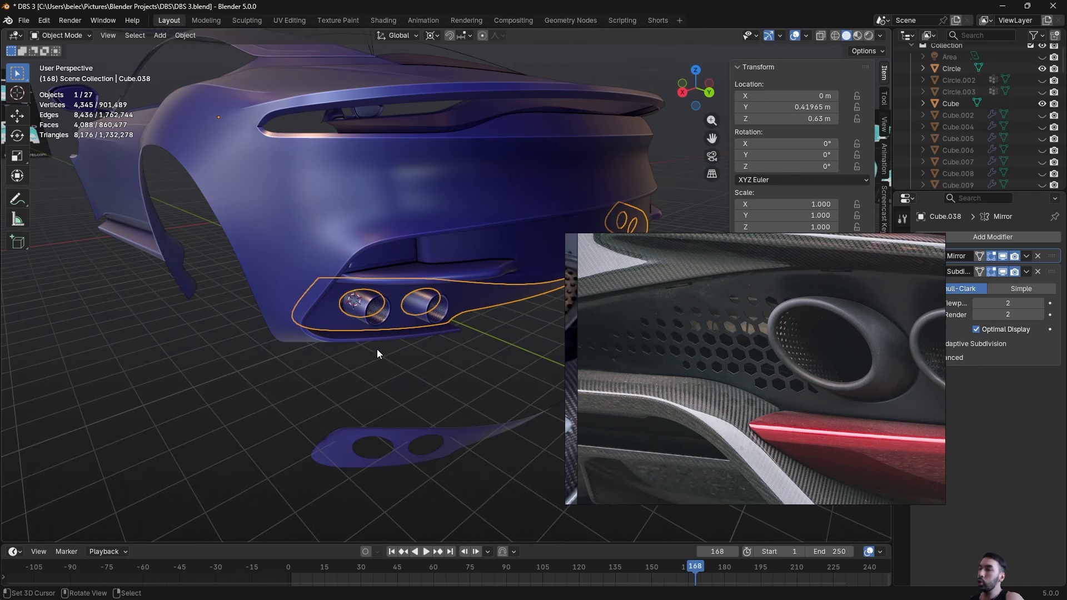
middle_click_drag(386, 356, 464, 373)
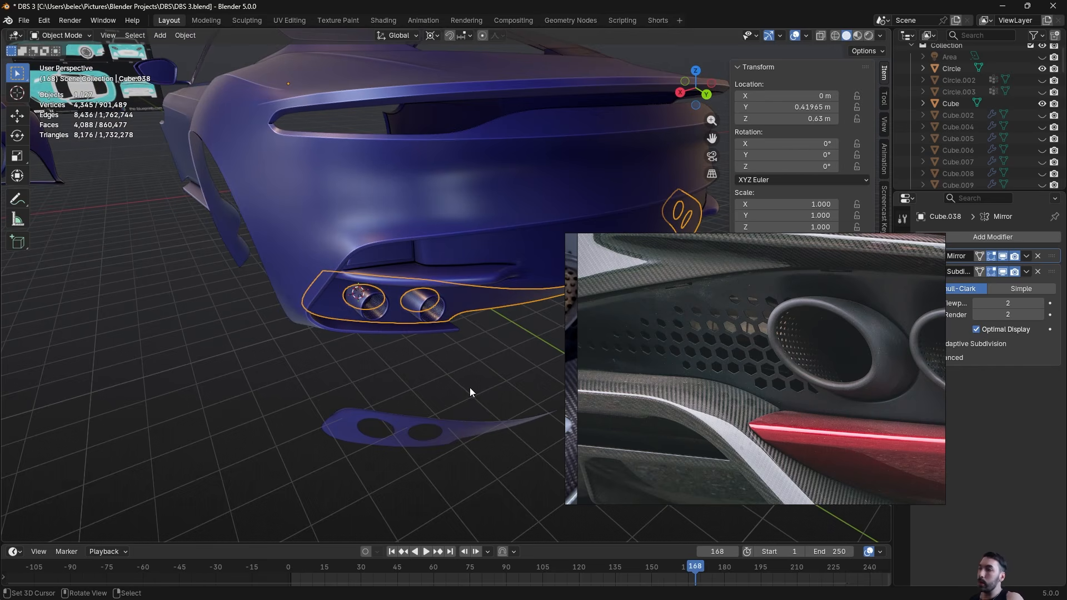